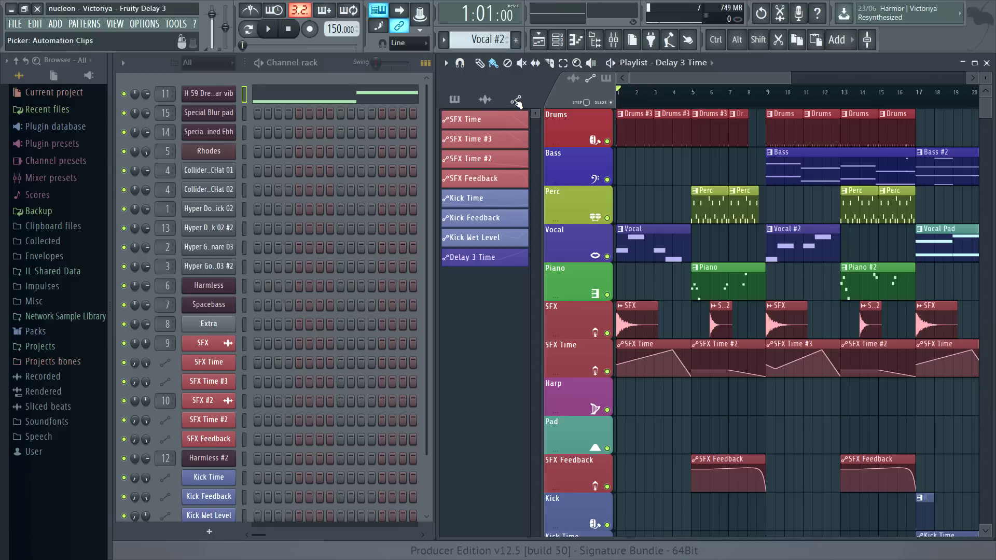
- Show the patterns in the Playlist picker and view pattern contents one by one from Drums through Vocal, ending on Drums
click(454, 99)
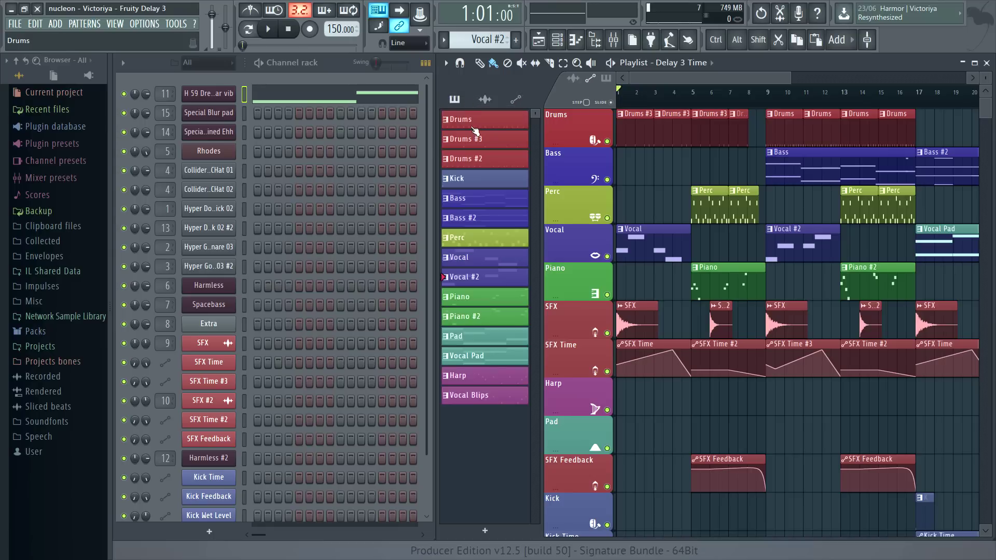
click(478, 123)
click(478, 142)
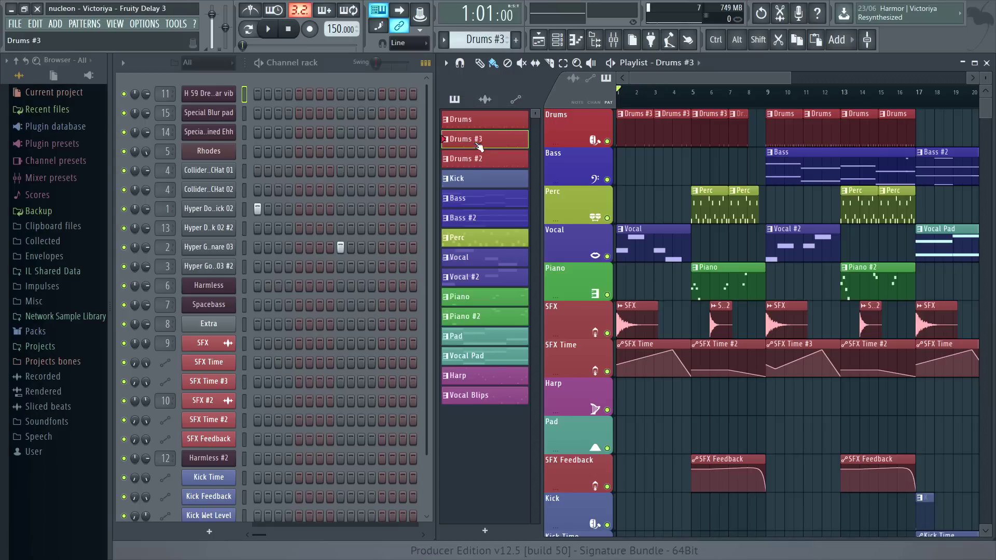
click(478, 162)
click(478, 181)
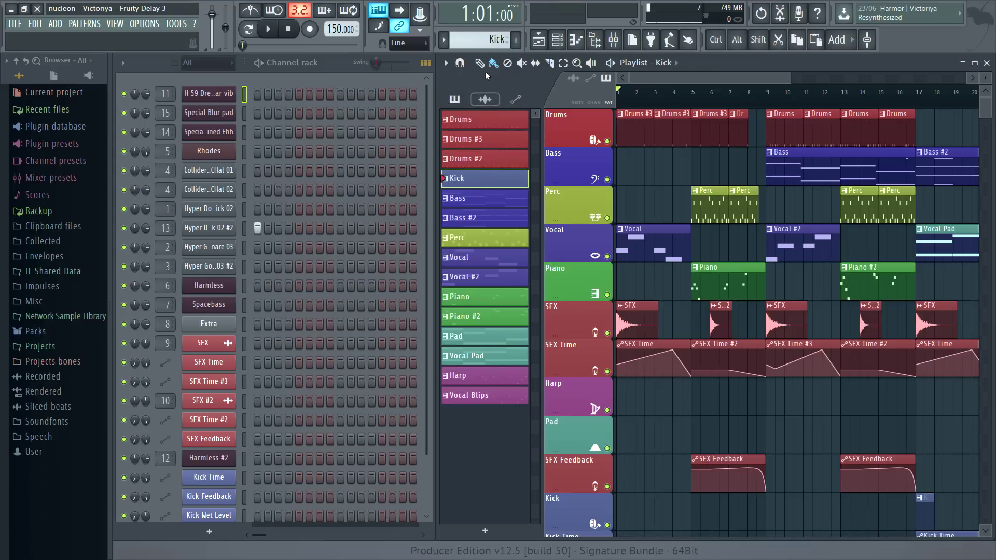
click(478, 202)
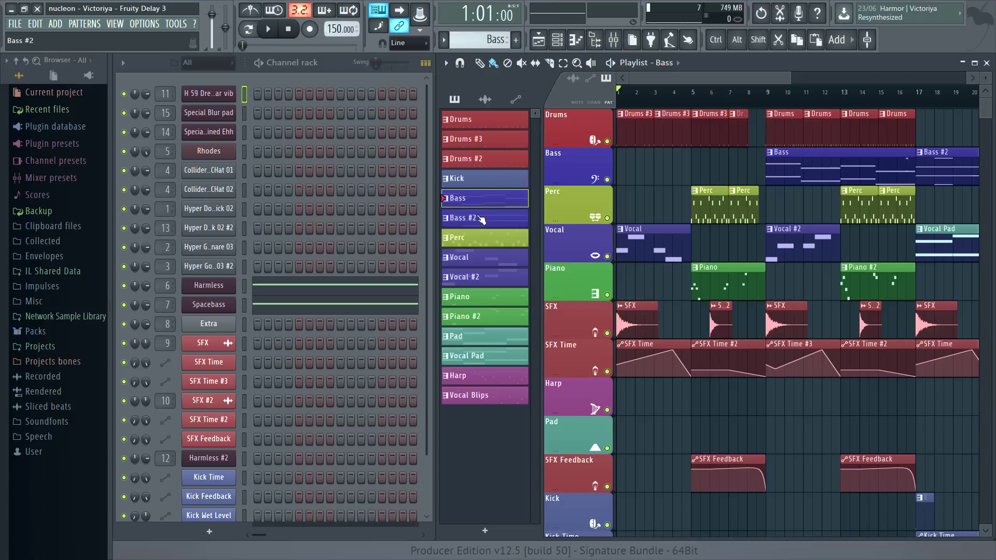
click(480, 220)
click(482, 243)
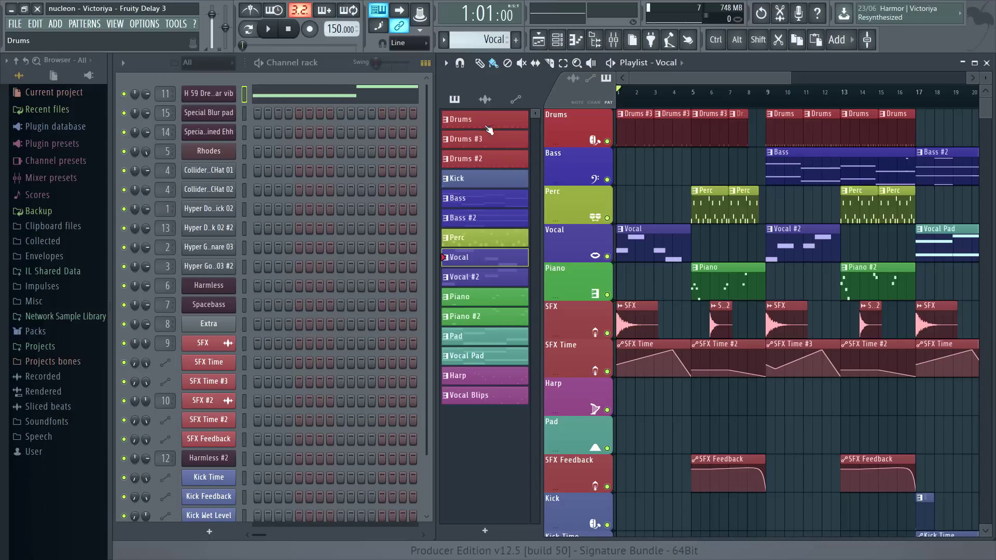
click(472, 118)
- Sort the picker's patterns by name, and re-sort them by color
click(455, 99)
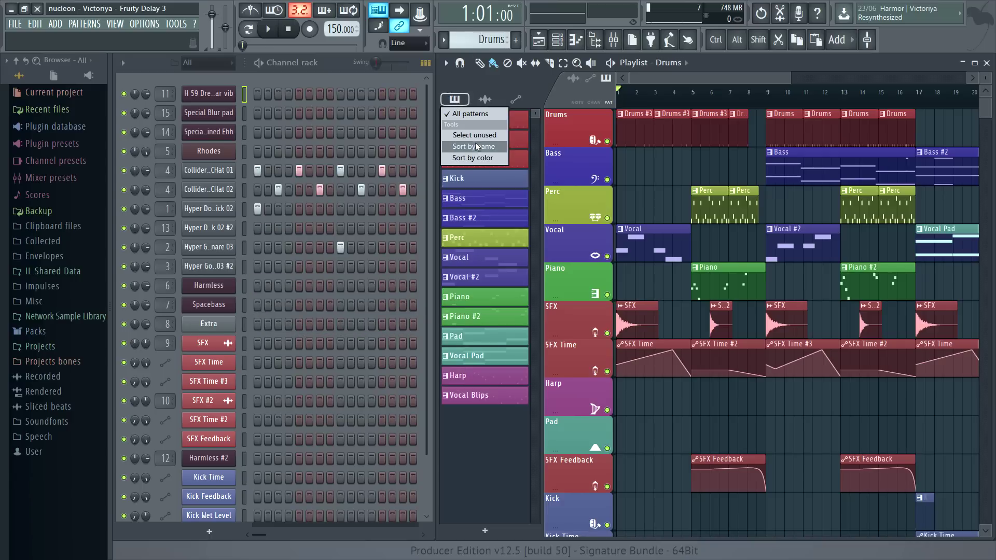
click(475, 145)
click(457, 101)
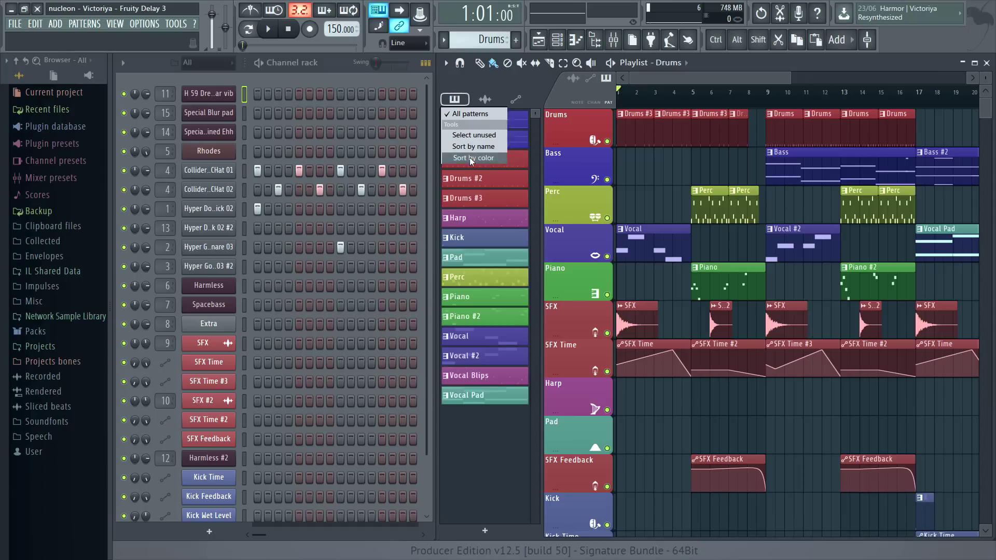
click(475, 155)
- Show the audio clips in the picker and sort them by mixer track number
click(494, 100)
click(492, 100)
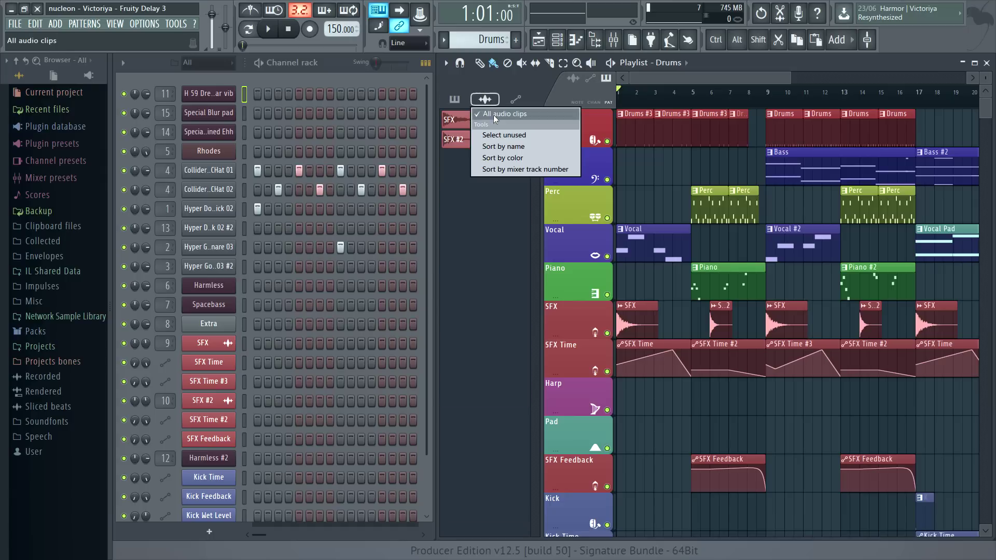
click(520, 172)
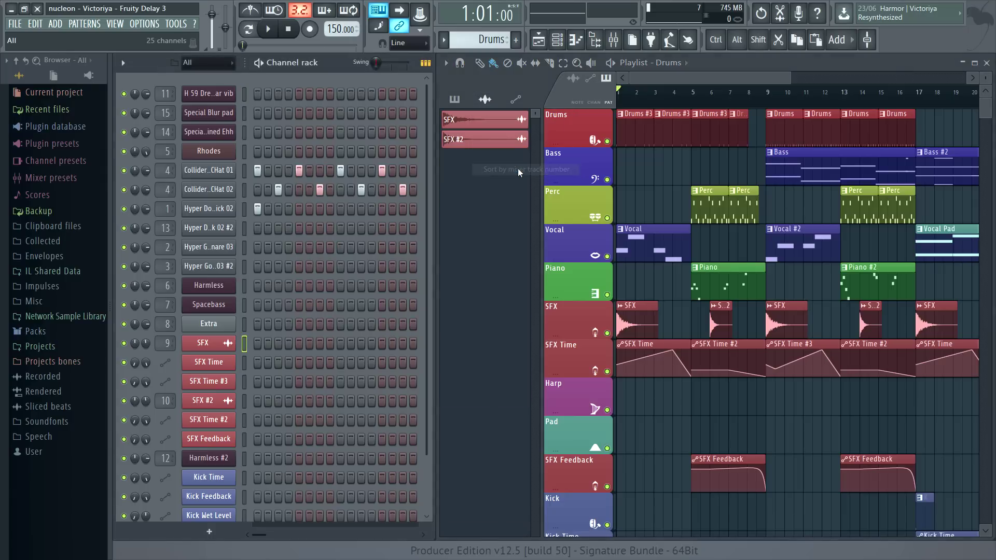
- Select the unused patterns in the picker's pattern list and preview the sound of the Harp pattern
click(456, 100)
click(455, 101)
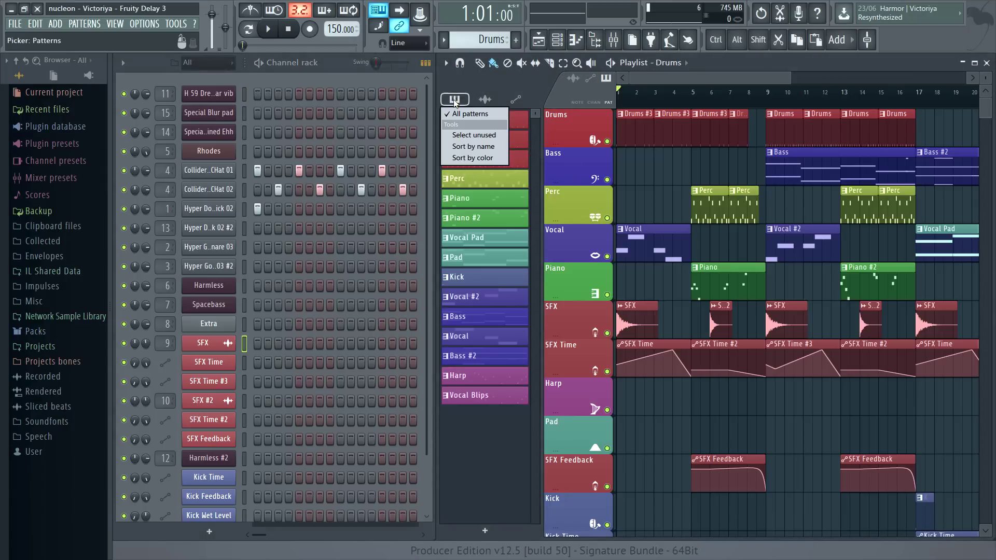
click(470, 136)
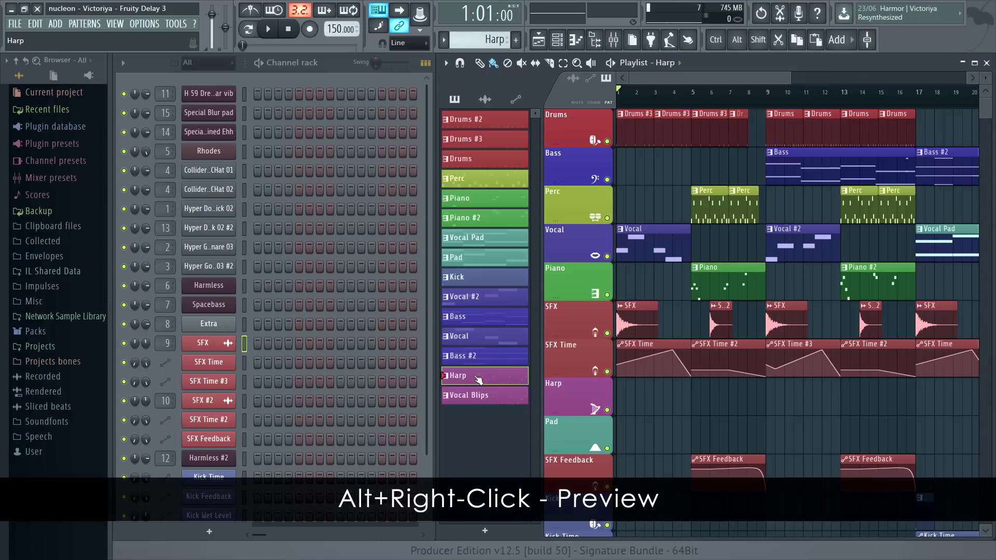
key(alt)
alt+right_click(478, 380)
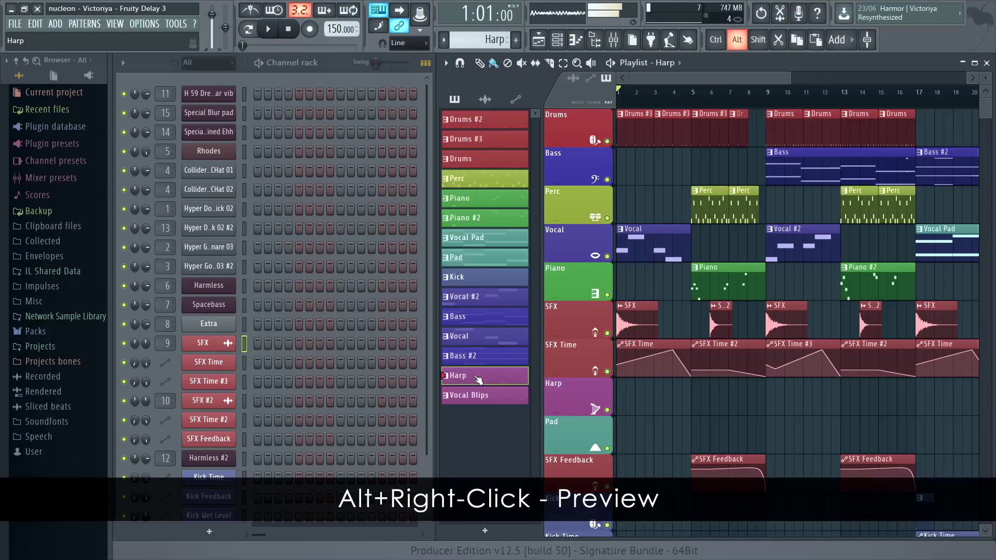
- Delete the unused Harp pattern from the project
right_click(478, 380)
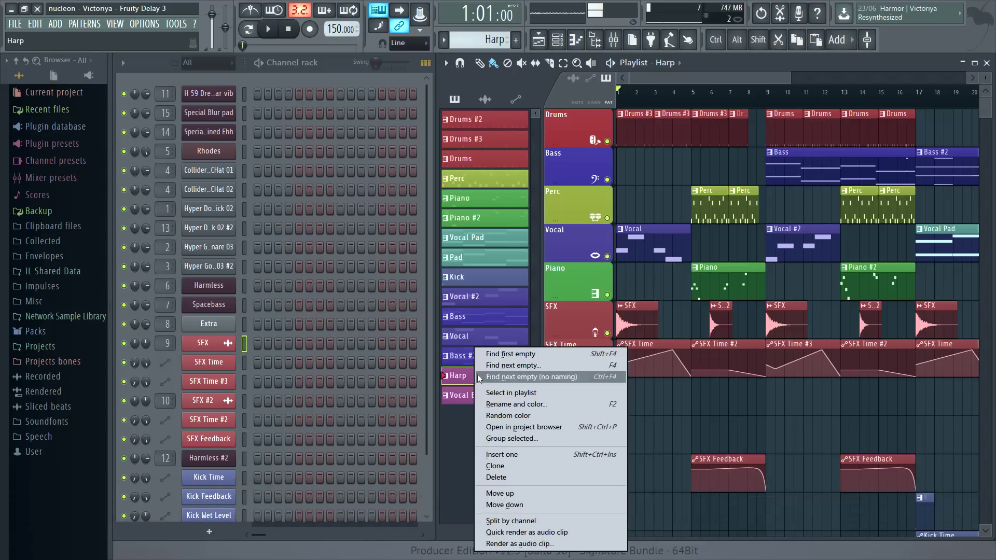
click(521, 479)
click(558, 316)
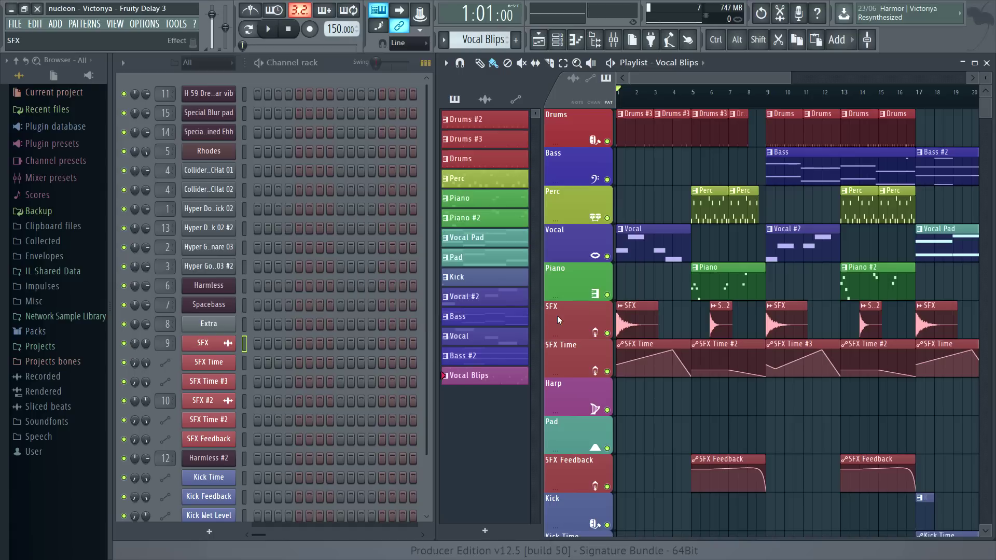
- Select the Perc, Piano and Piano #2 patterns together and select all their clips in the playlist
click(485, 119)
scroll(791, 77, down, 2)
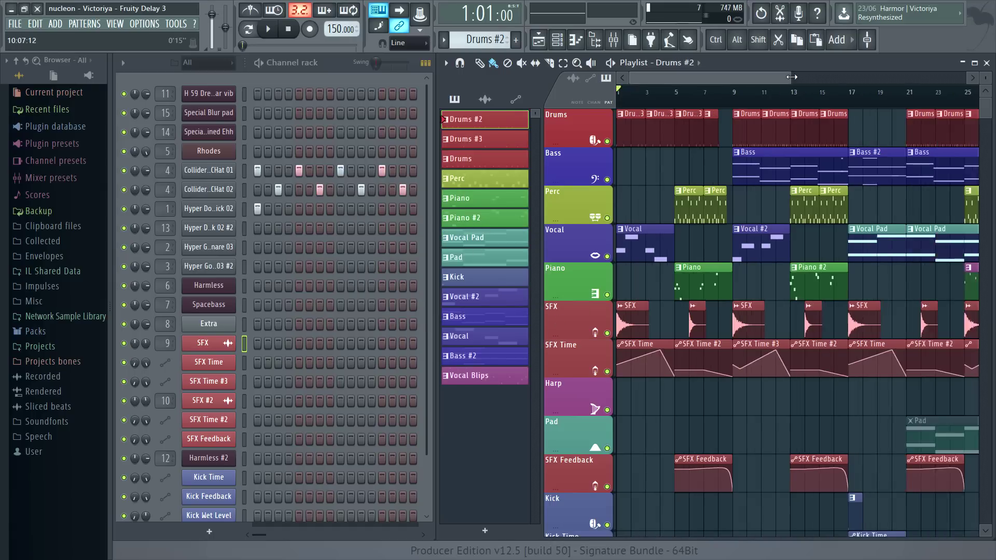
scroll(792, 77, down, 1)
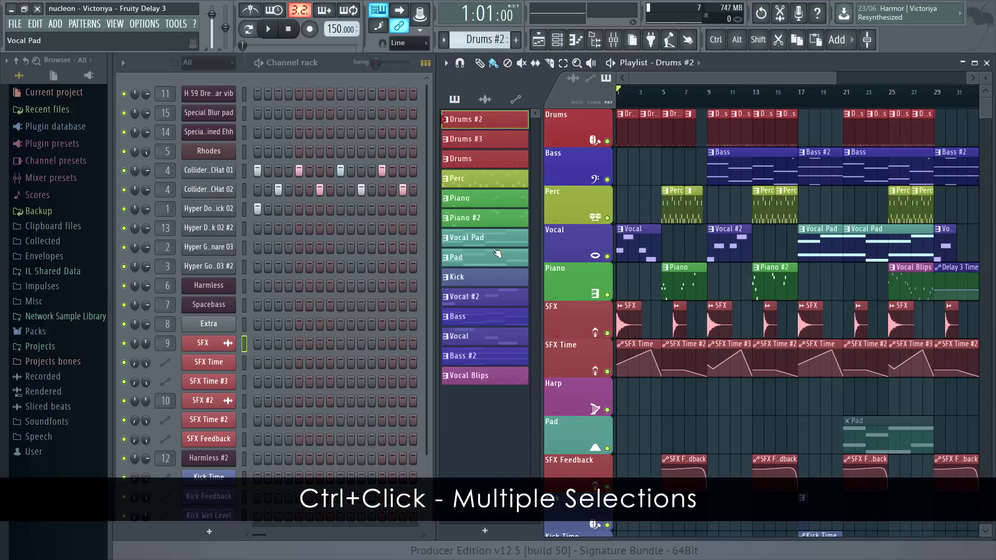
click(477, 182)
ctrl+click(473, 200)
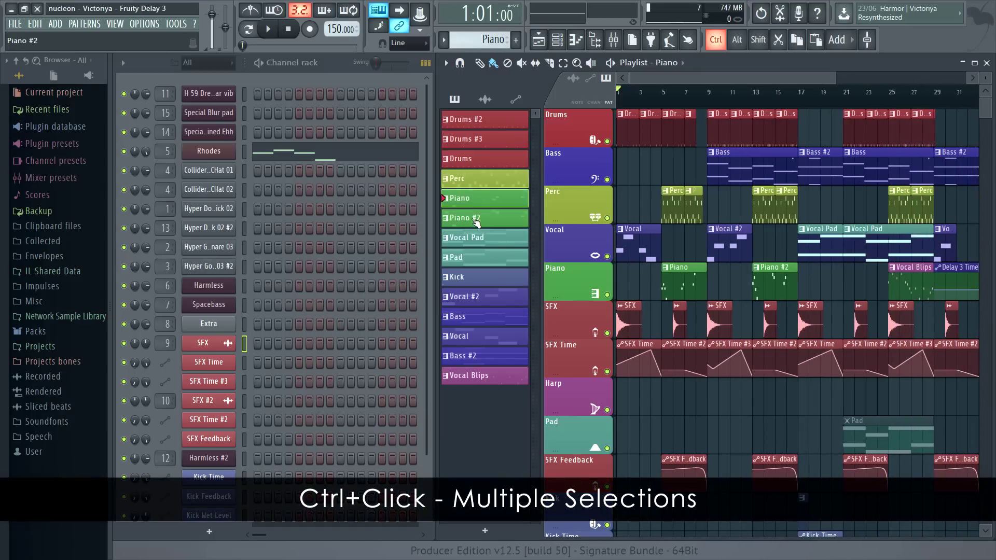
right_click(474, 222)
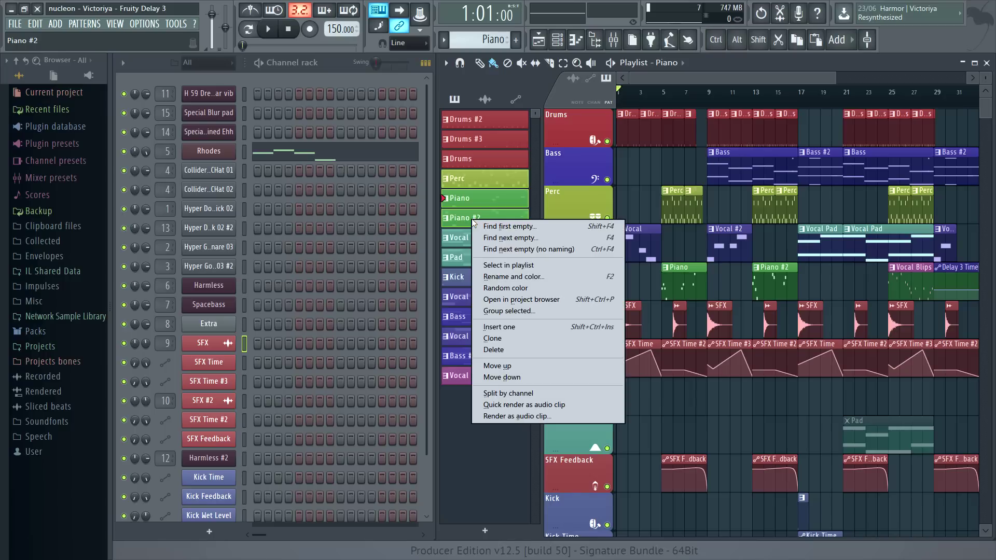
click(508, 265)
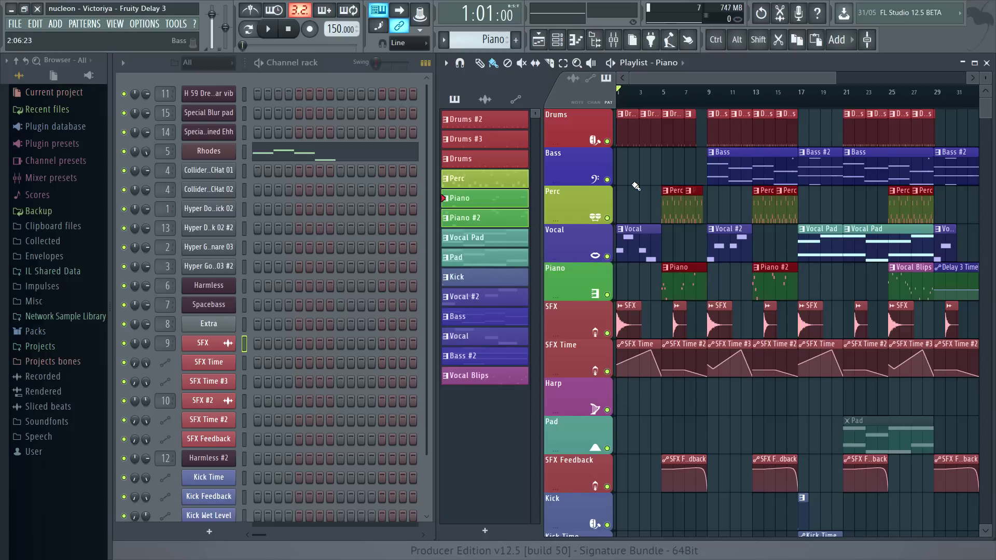
- Delete the selected Perc, Piano and Piano #2 clips from the playlist and undo the deletion
key(Delete)
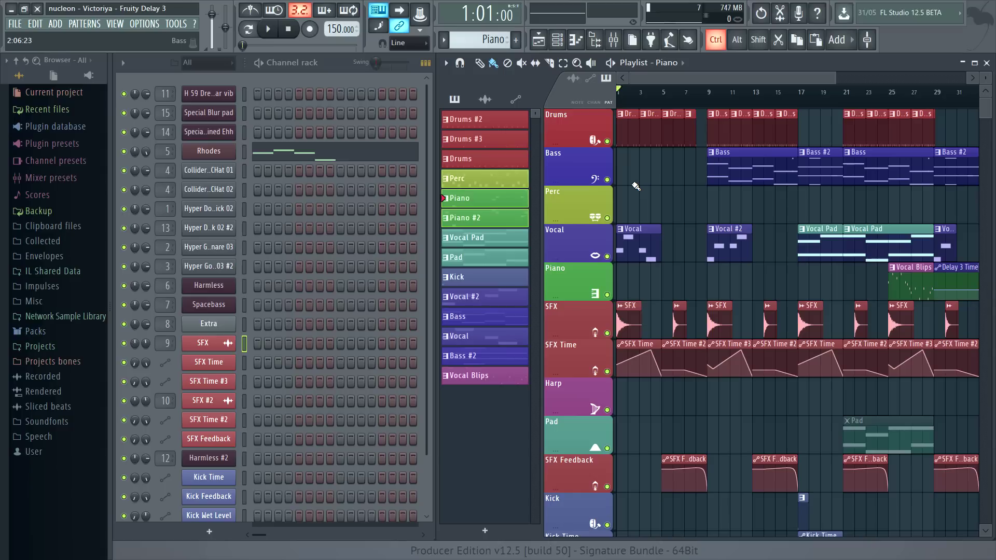
key(ctrl+z)
click(495, 181)
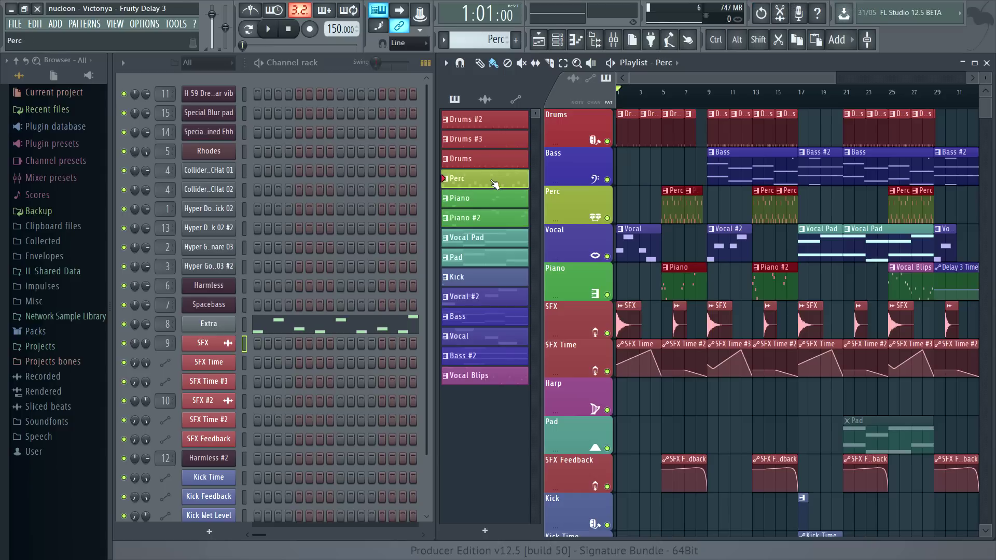
- Recolor the whole range of patterns from Drums #2 to Vocal Blips with a green-to-red gradient, and undo the recoloring
click(480, 125)
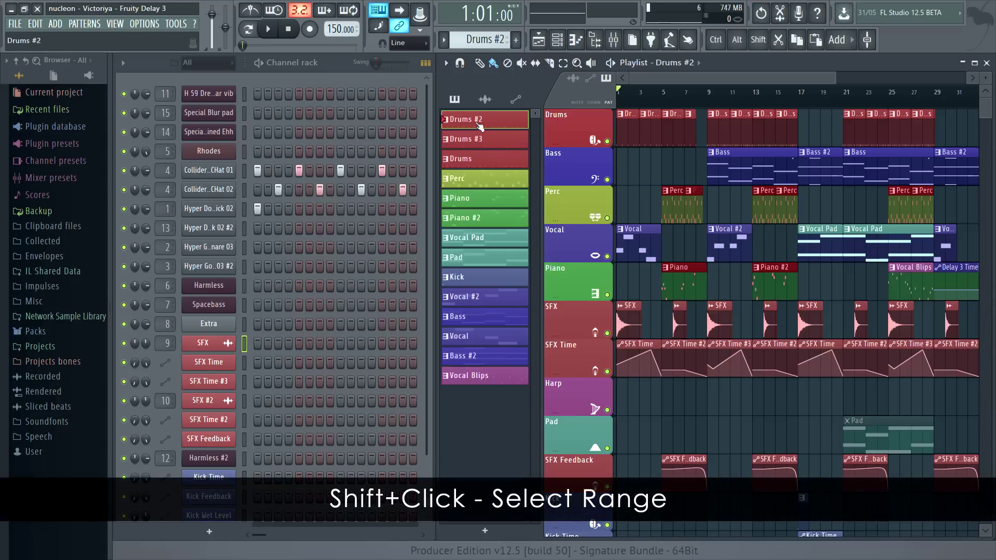
shift+click(506, 381)
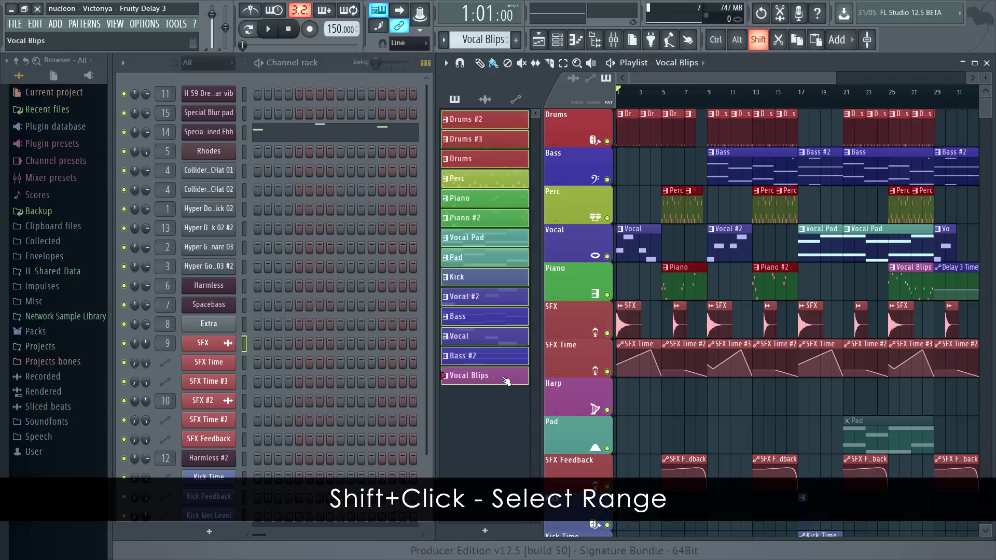
right_click(476, 122)
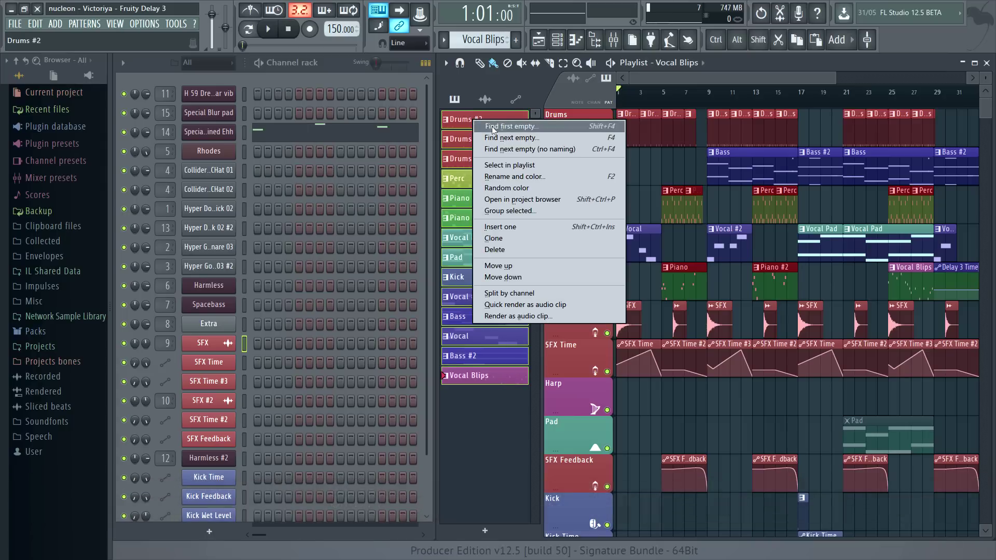
click(501, 177)
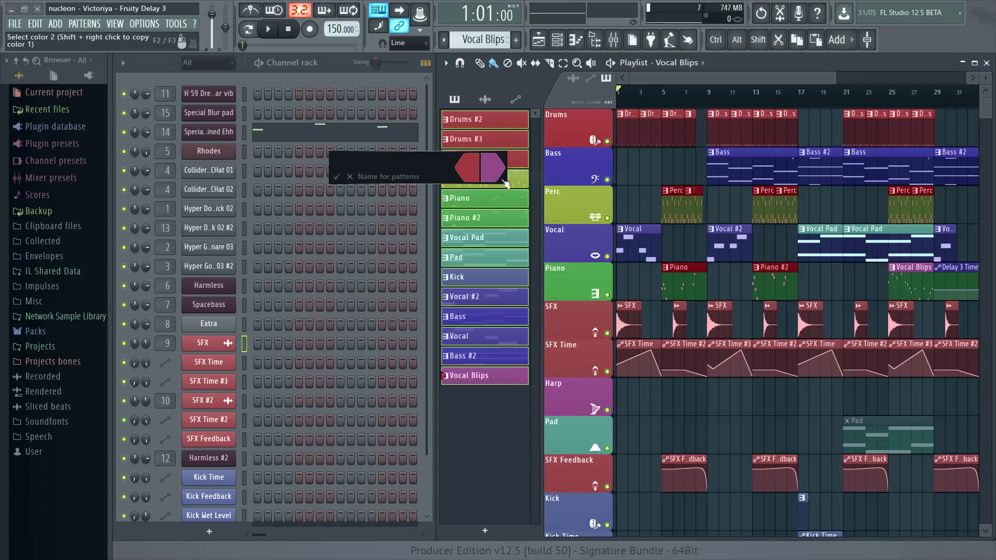
click(478, 168)
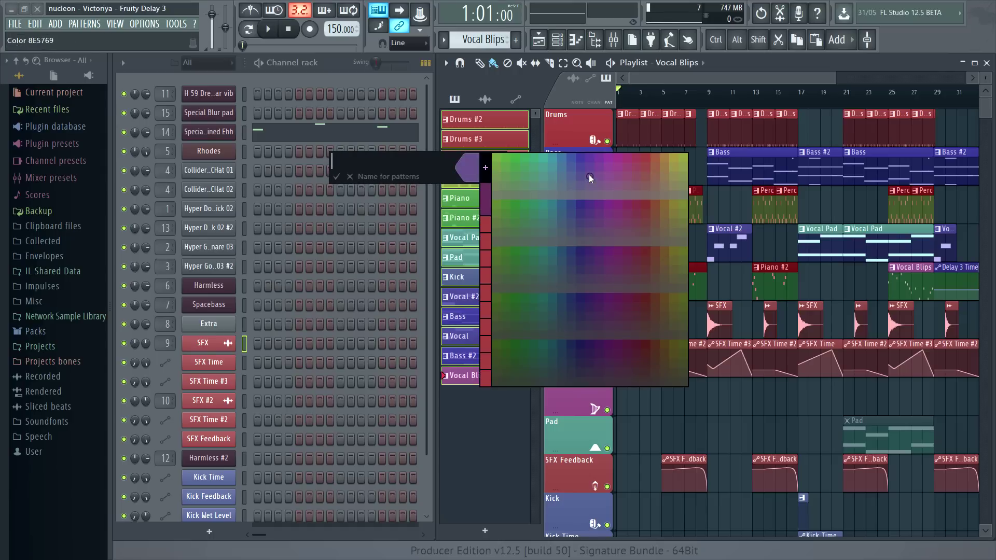
click(541, 168)
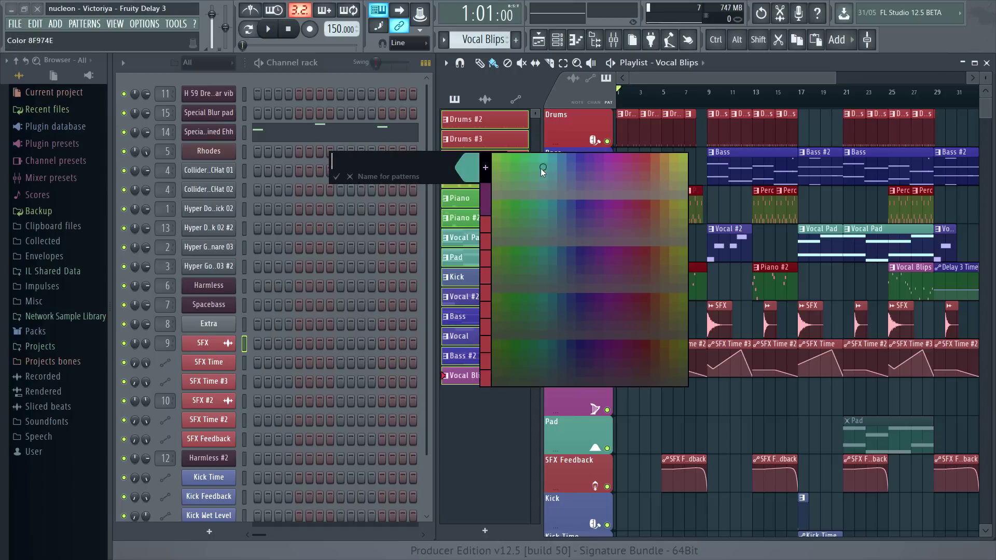
click(501, 159)
click(499, 167)
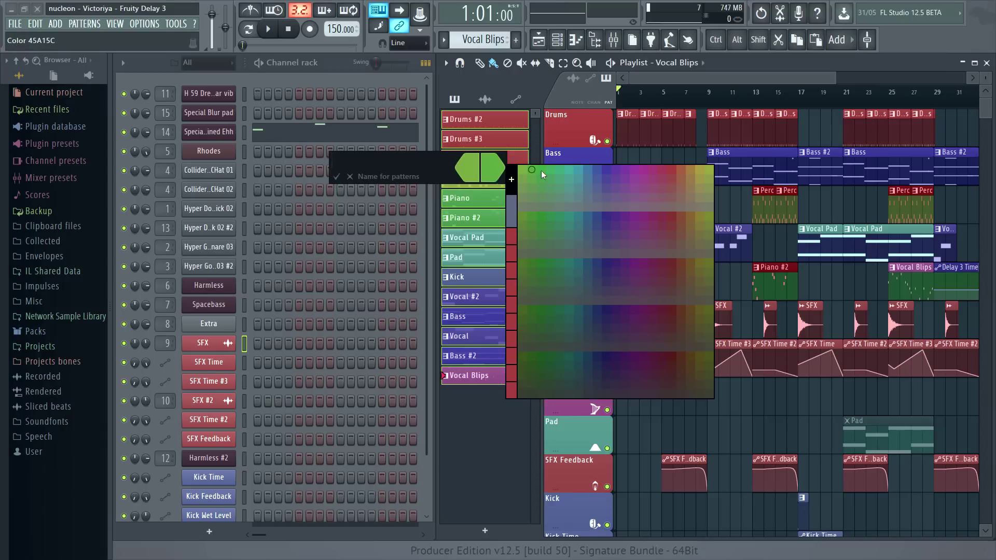
click(667, 171)
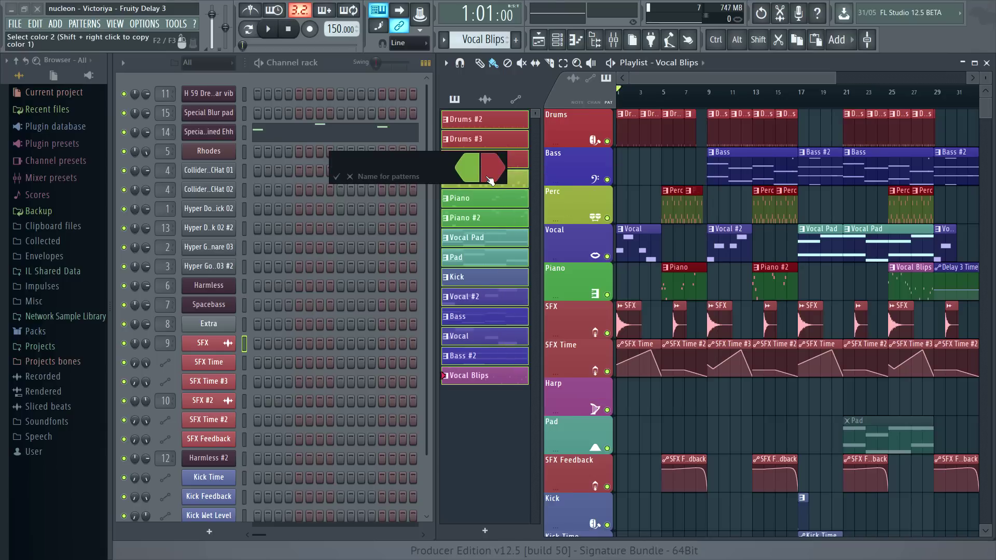
key(Return)
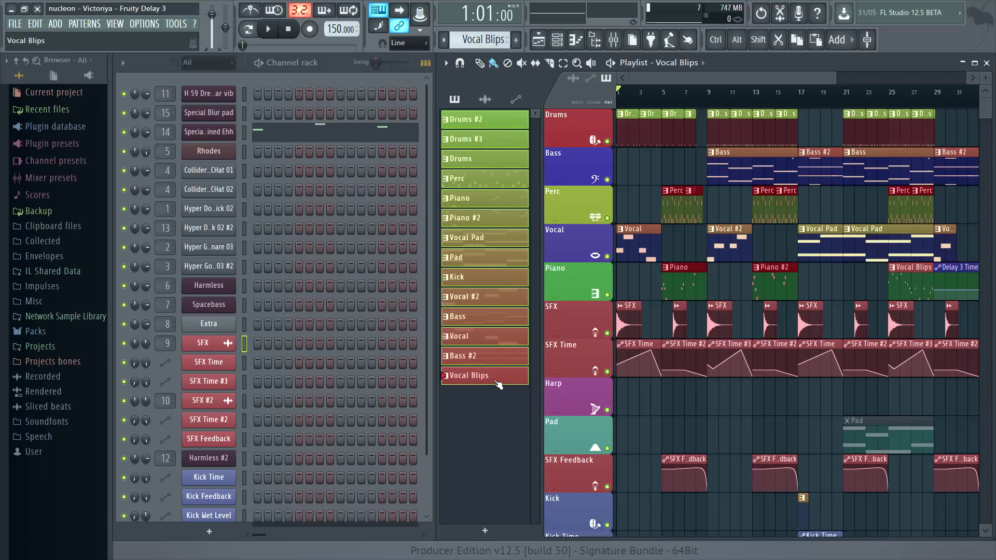
key(ctrl+z)
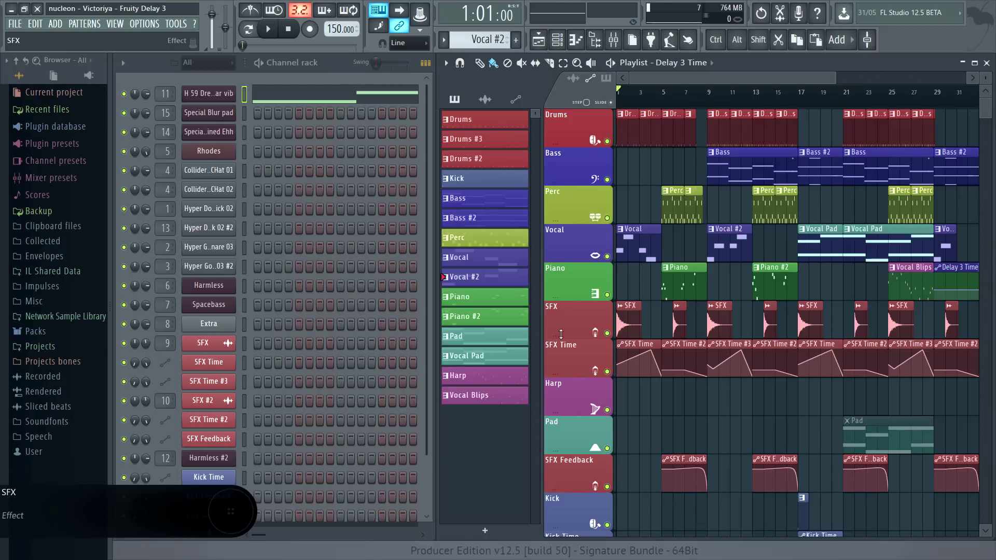
- Rename the Drums, Drums #3 and Drums #2 patterns together as Percussion
click(467, 119)
shift+click(479, 159)
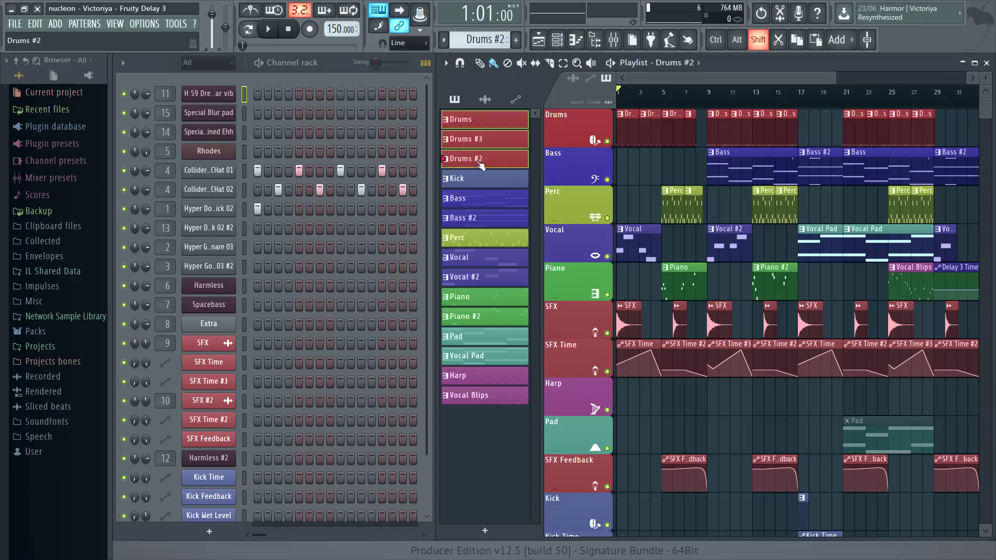
right_click(480, 161)
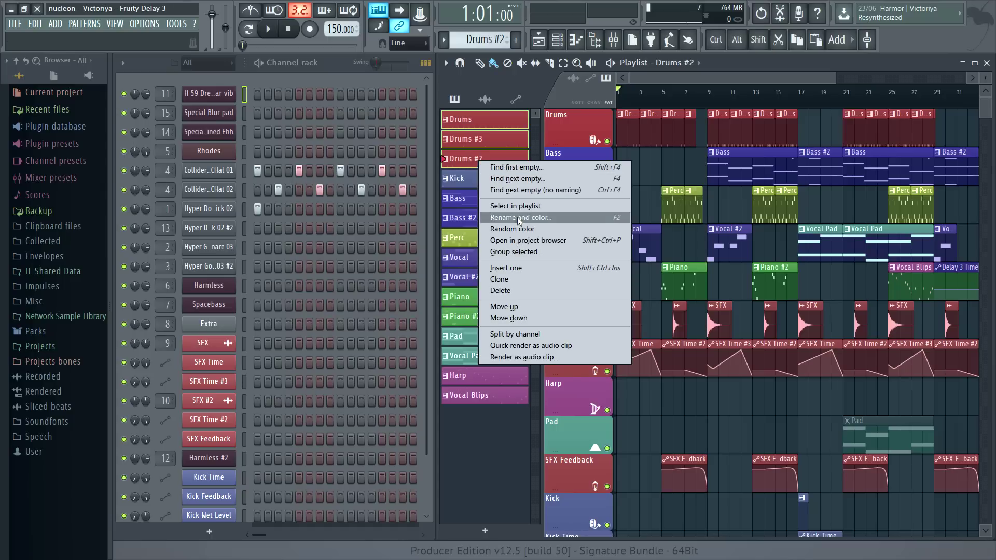
click(518, 220)
text(Percus)
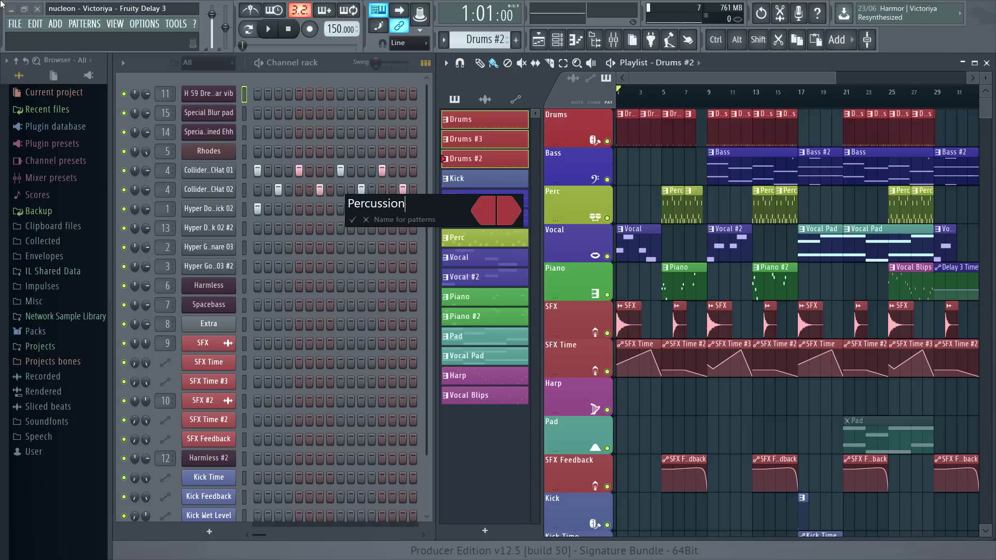
text(sion)
key(Return)
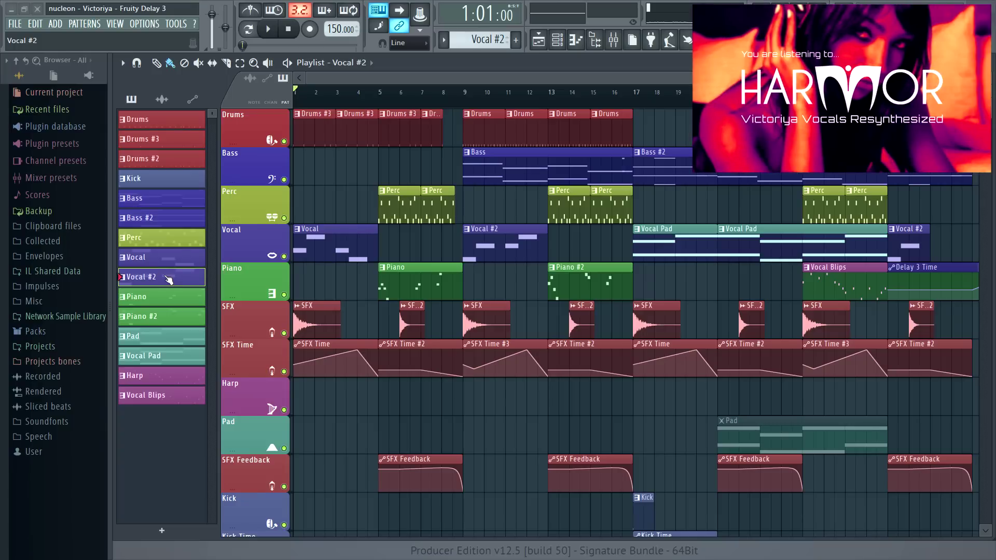
- Play the Vocal #2 pattern while viewing its Harmor plugin from the channel rack, stop playback, and return to the playlist
key(space)
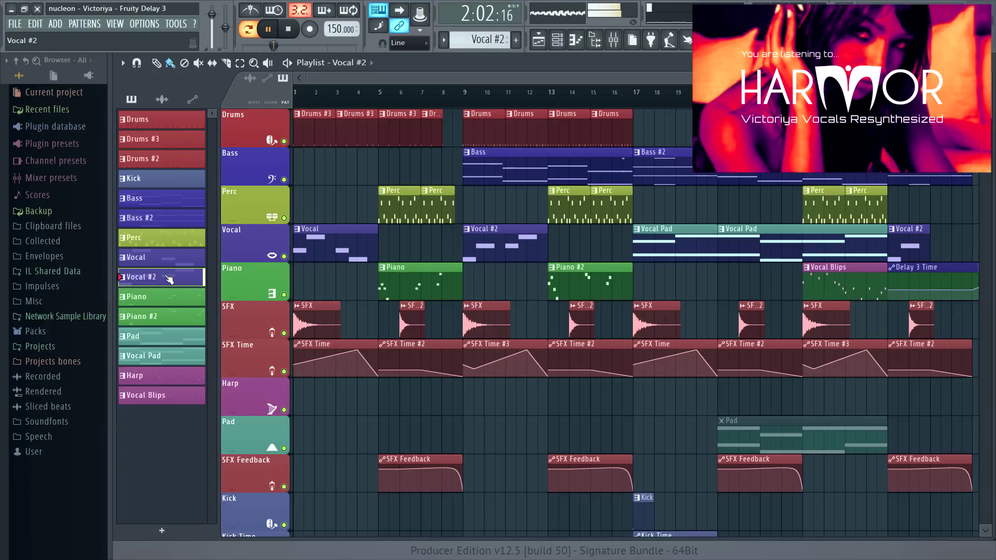
click(555, 41)
click(217, 97)
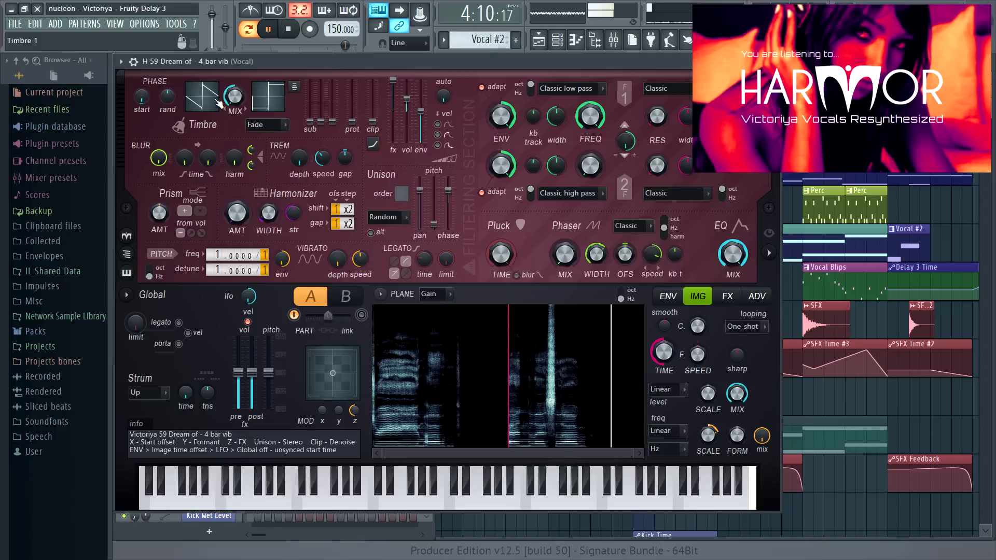
drag(345, 65, 431, 93)
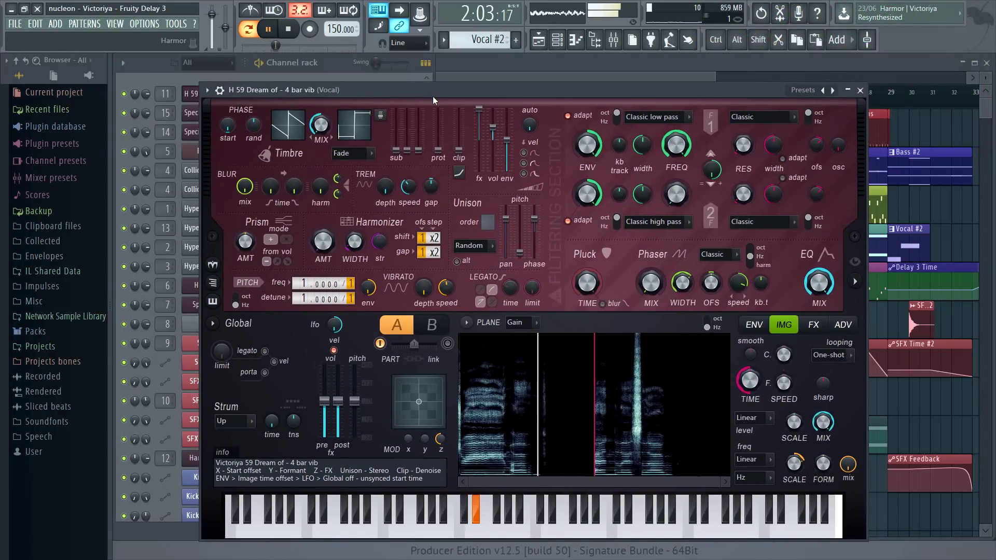
click(293, 31)
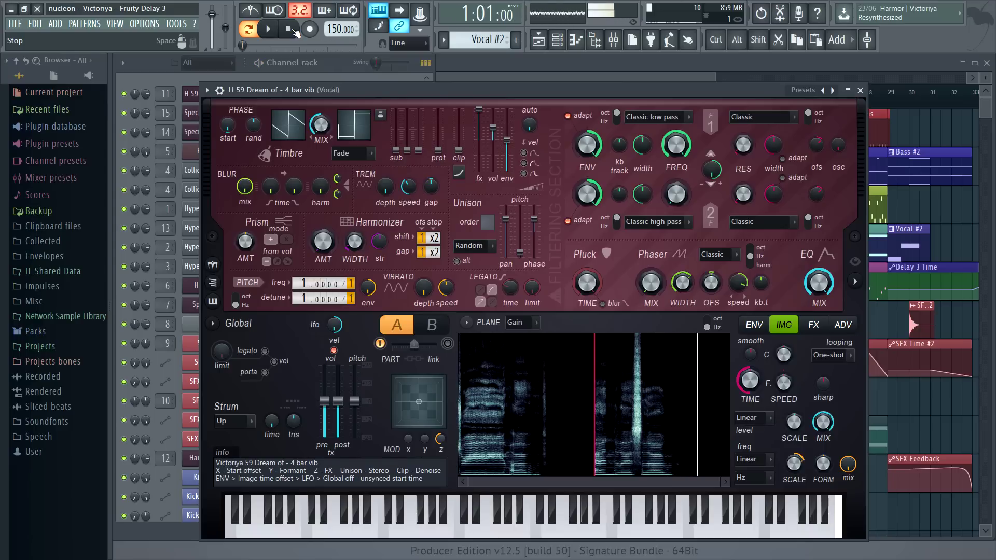
click(860, 91)
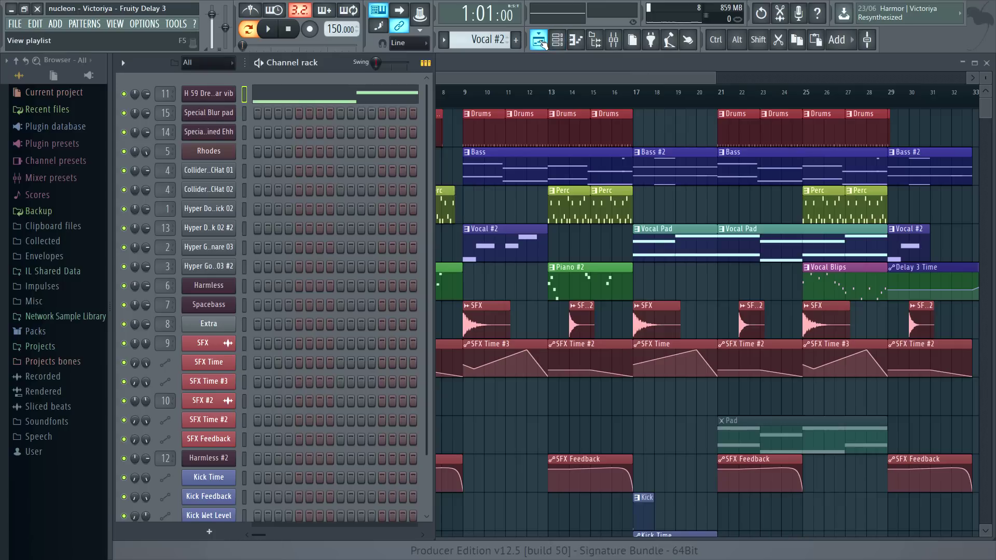
click(567, 42)
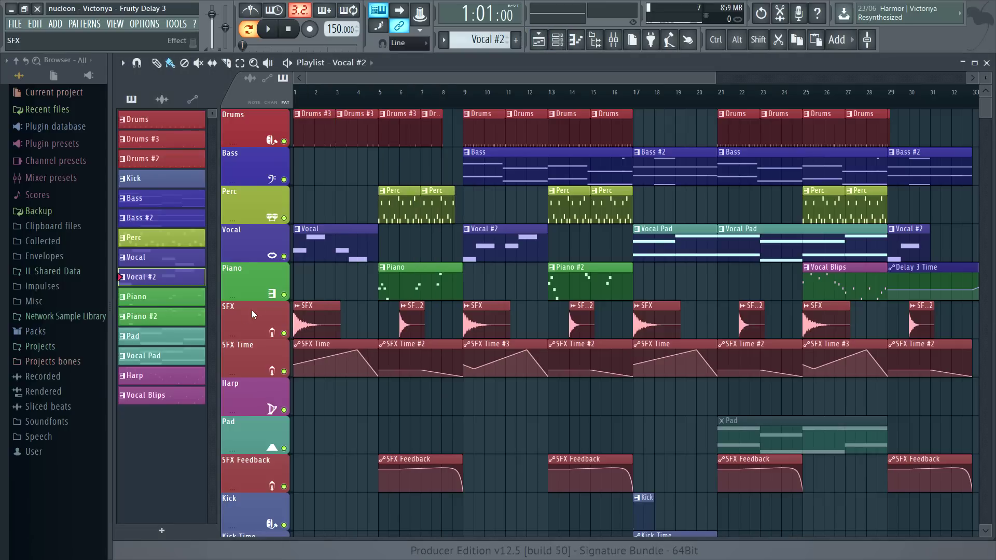
- Render the Vocal #2 pattern as a WAV audio clip with the tail set to Leave remainder
right_click(159, 279)
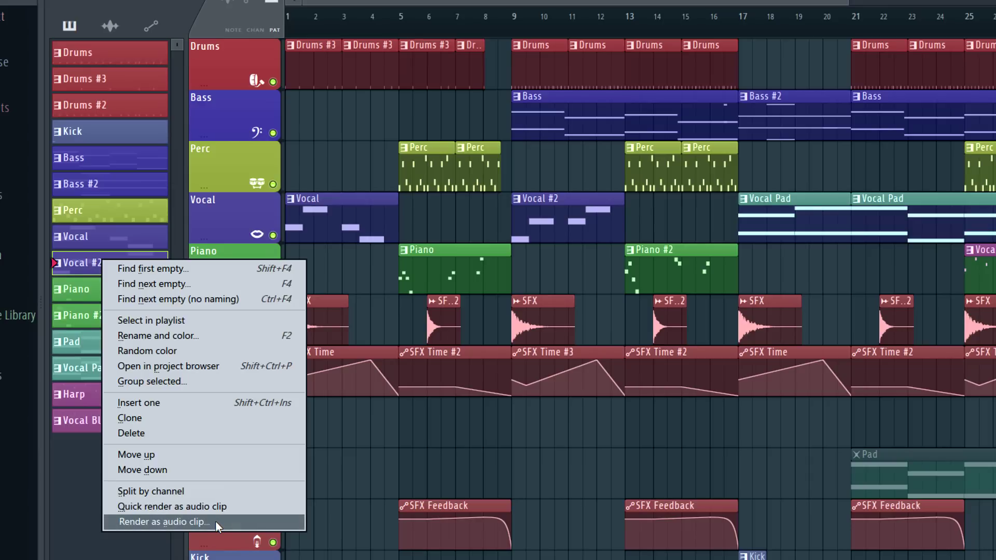
click(216, 520)
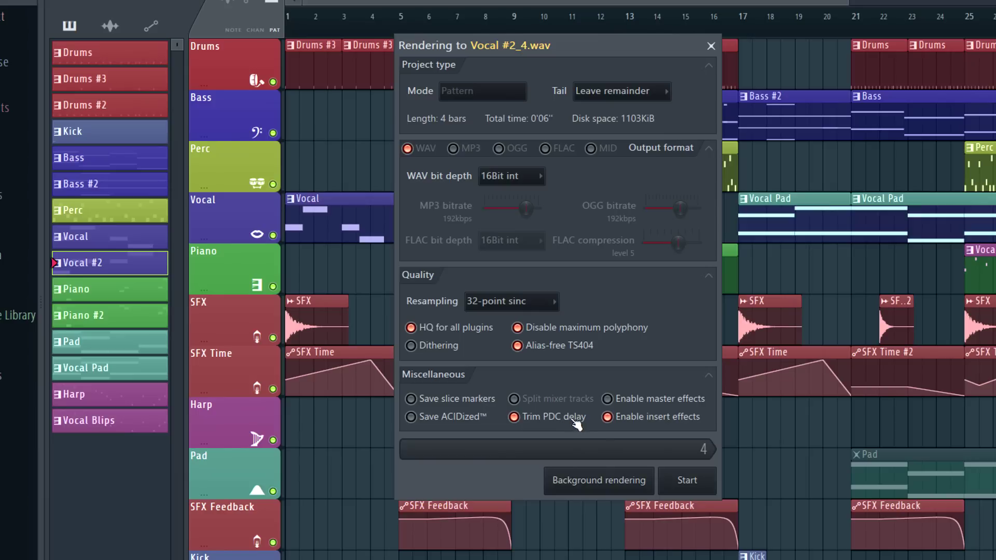
click(707, 377)
click(708, 377)
click(628, 94)
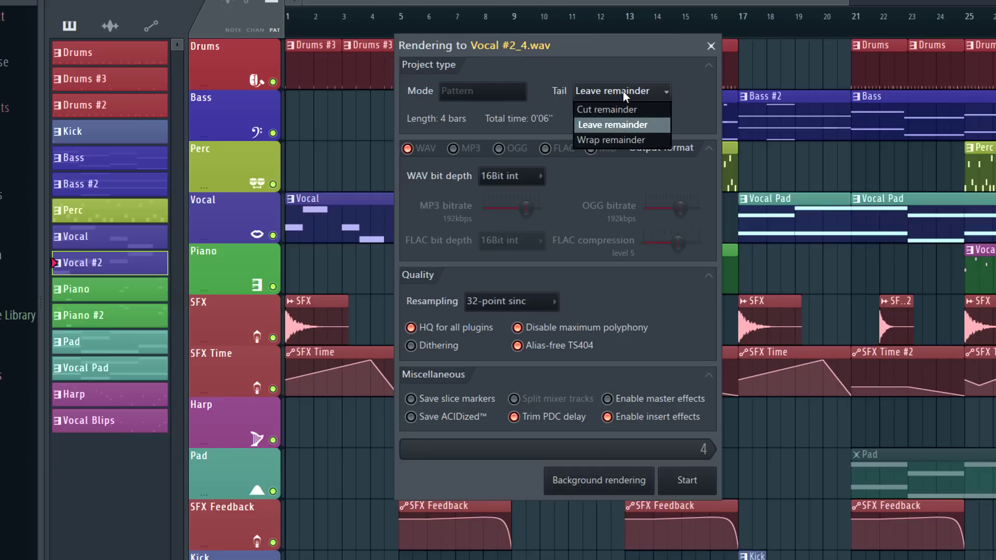
click(612, 123)
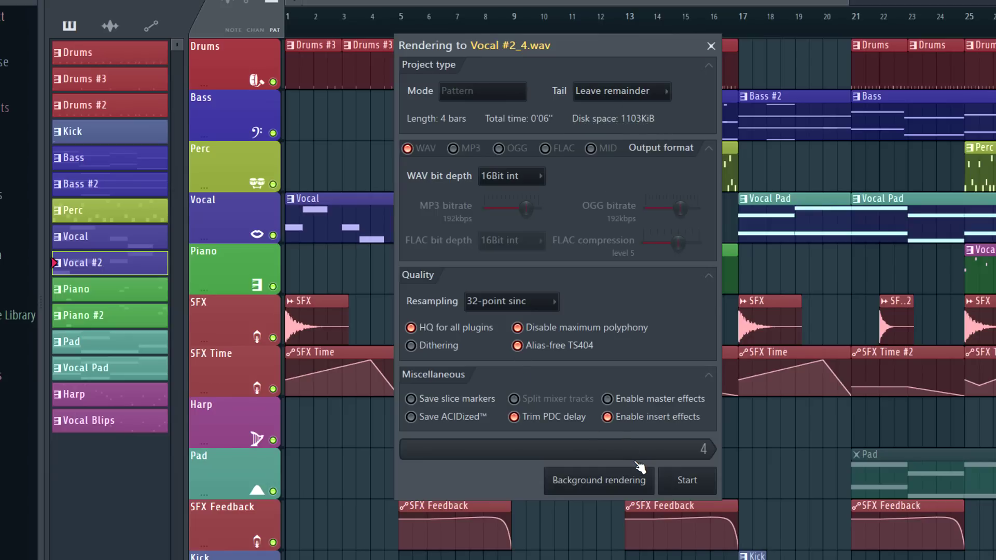
click(694, 485)
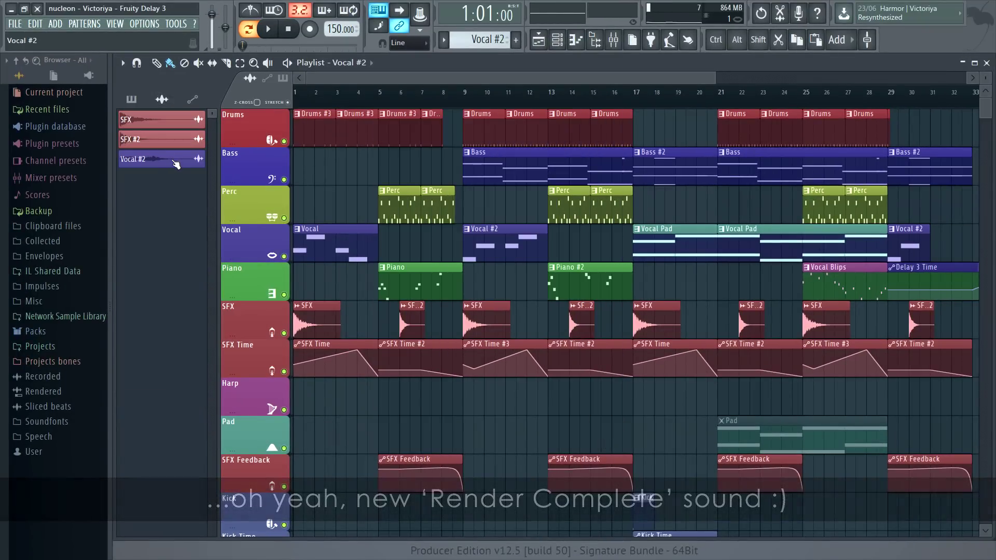
- Insert a track above the Vocal track and place the rendered Vocal #2 audio clip on it at bar 1
alt+click(176, 165)
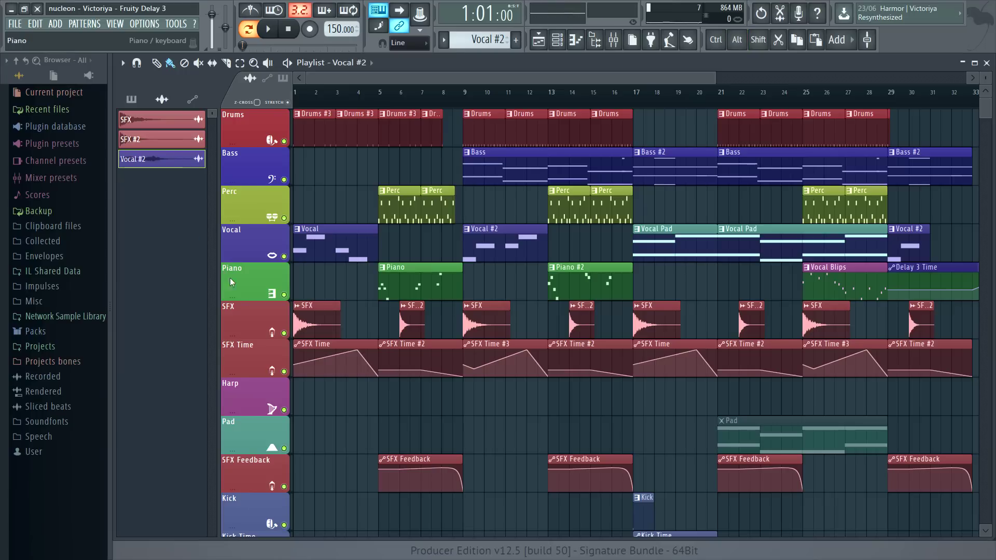
right_click(236, 250)
click(263, 415)
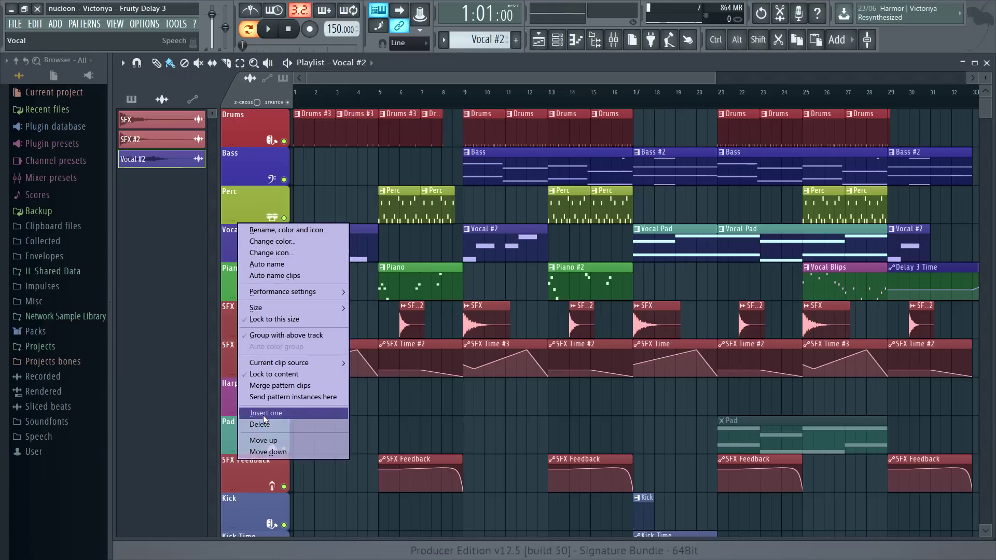
drag(176, 161, 293, 232)
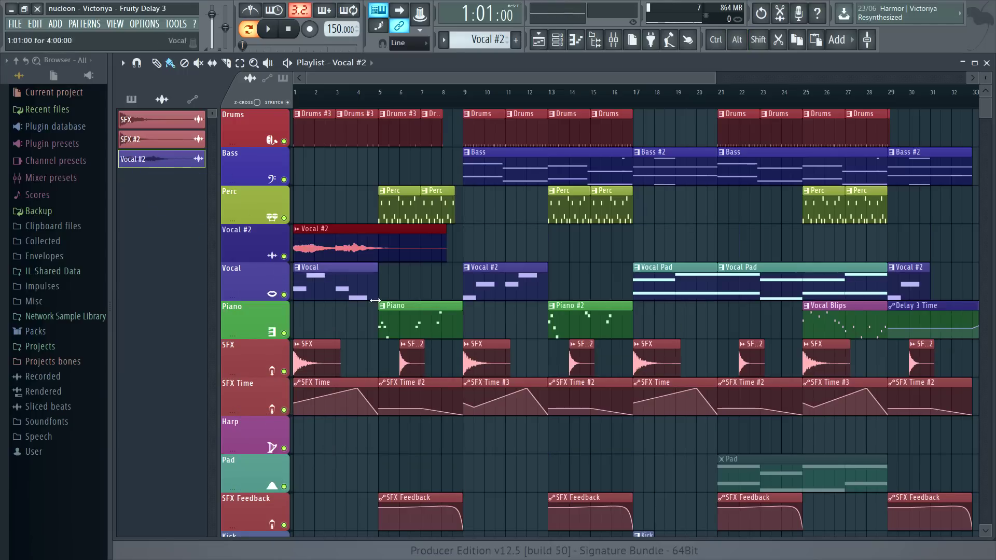
- Mute the Vocal pattern clip at bar 1 and play the song from the start to hear the audio clip instead
click(198, 62)
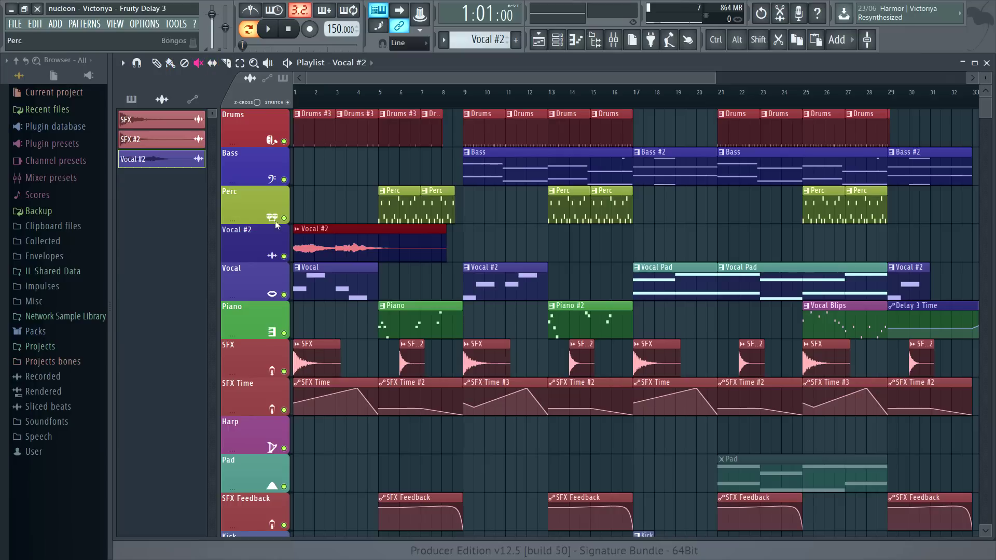
click(306, 283)
key(space)
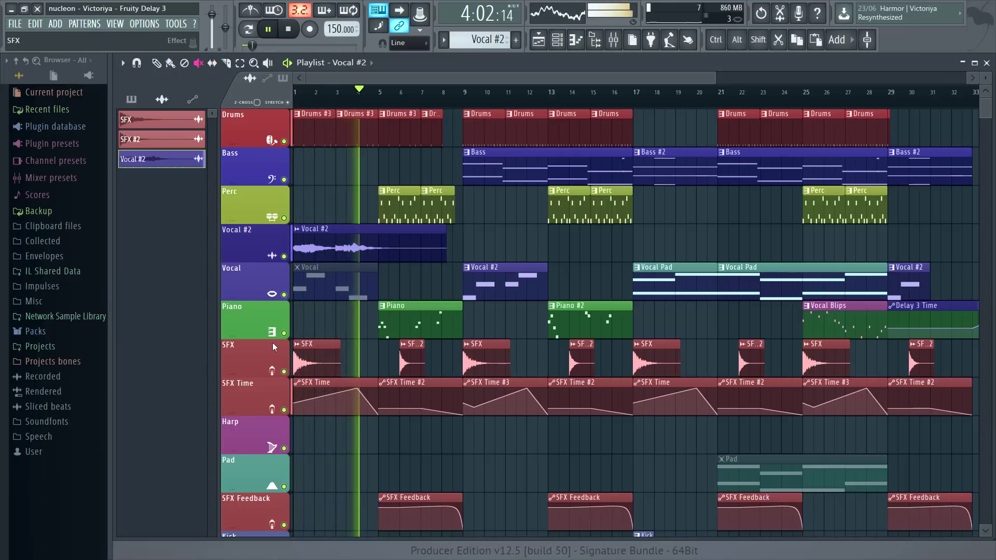
key(space)
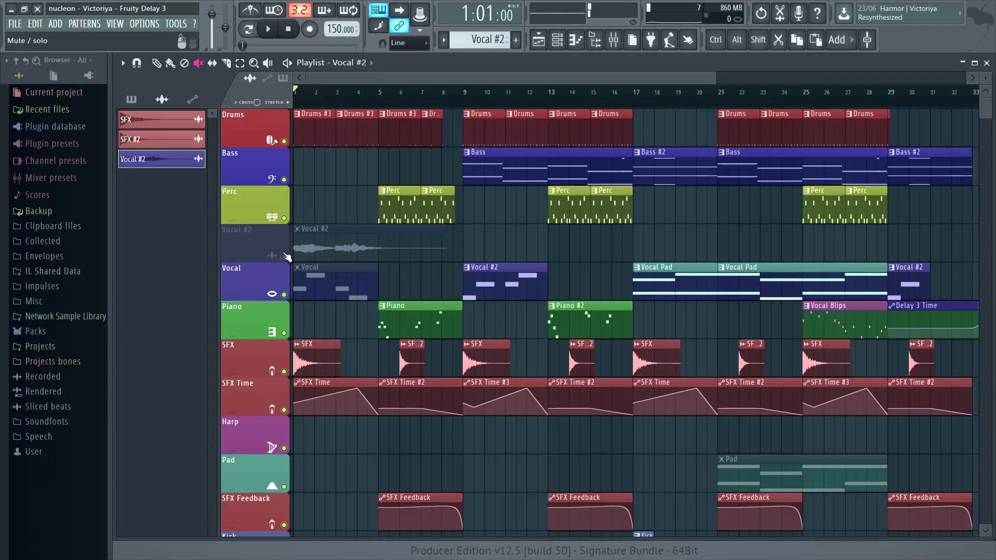
- Play the song again while muting and unmuting the Vocal #2 track for comparison, and stop playback
key(space)
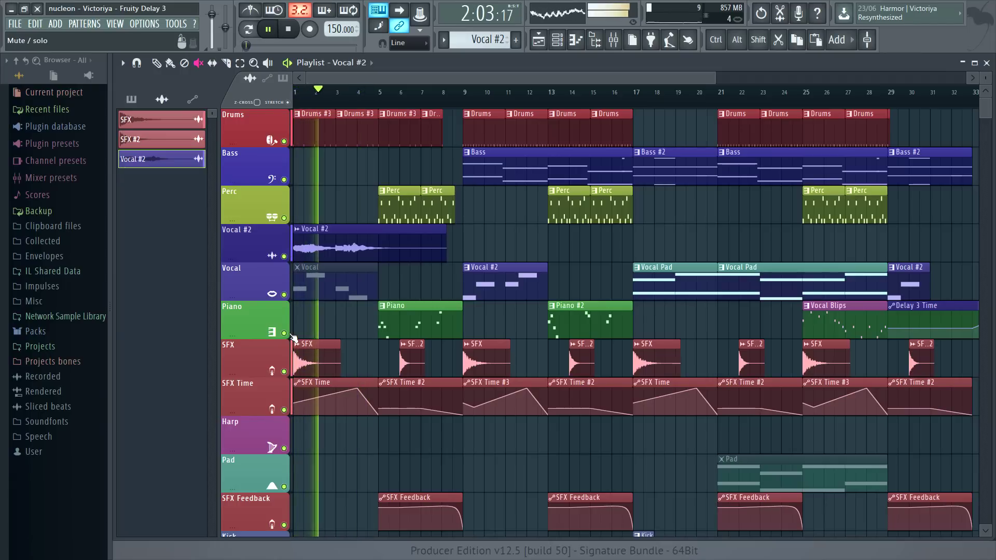
click(284, 256)
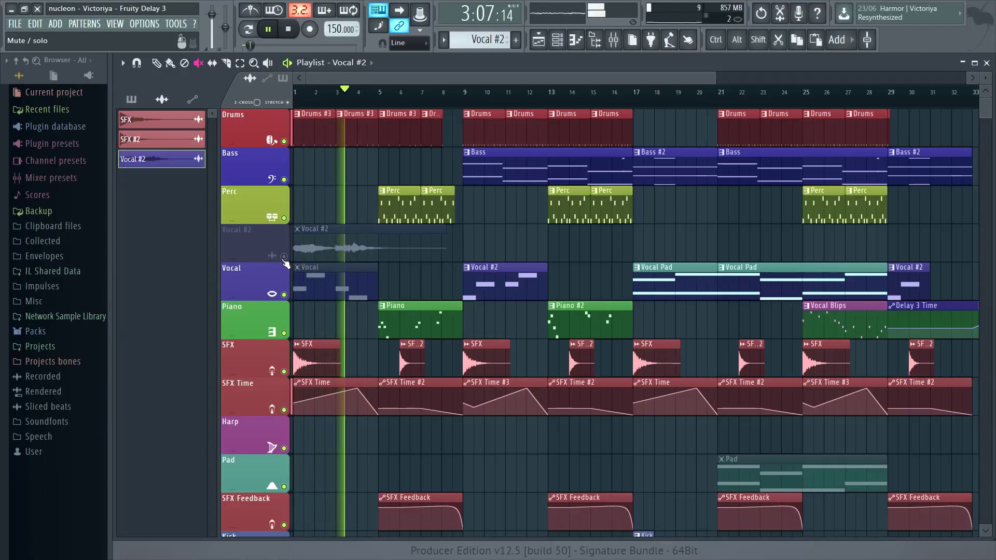
click(284, 257)
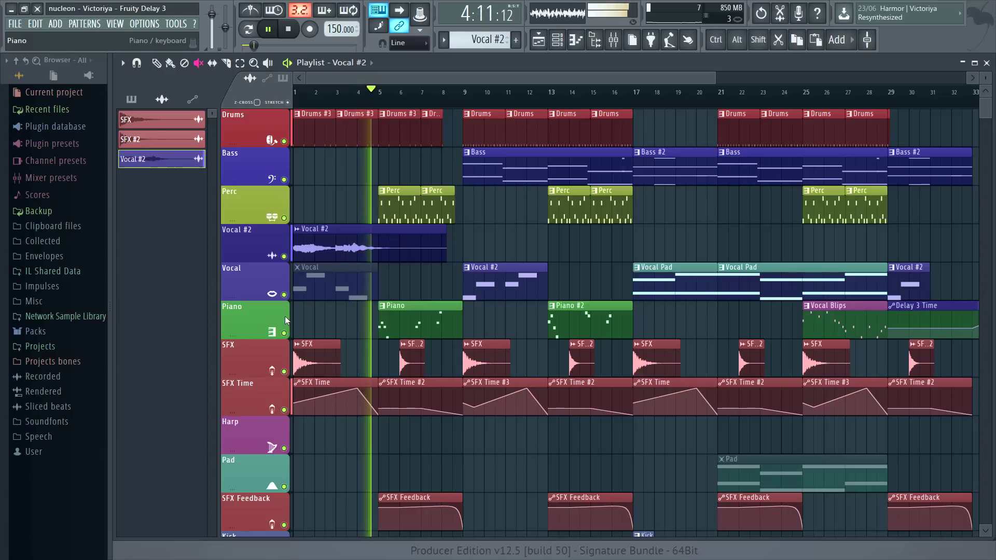
key(space)
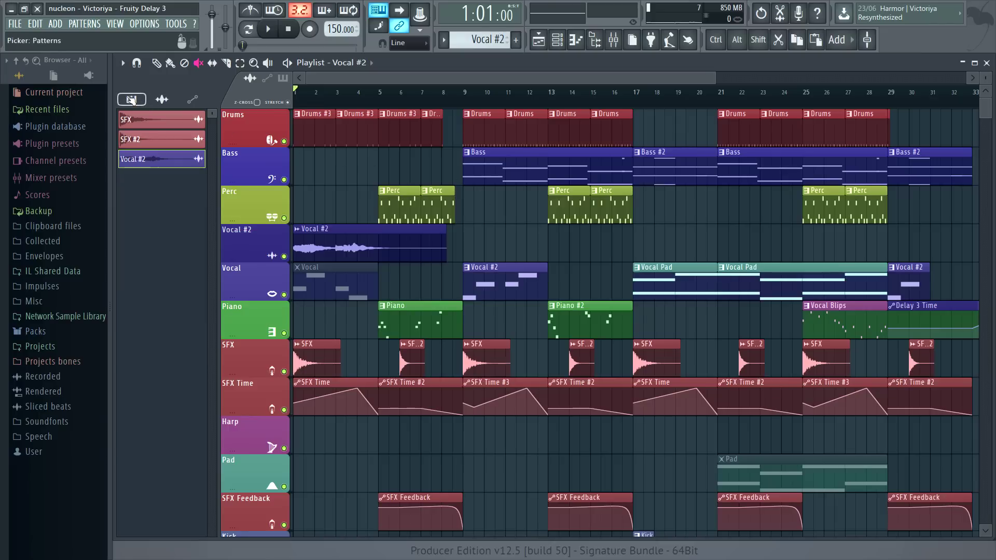
- Show the patterns in the picker and add a new pattern named Percussion
click(131, 99)
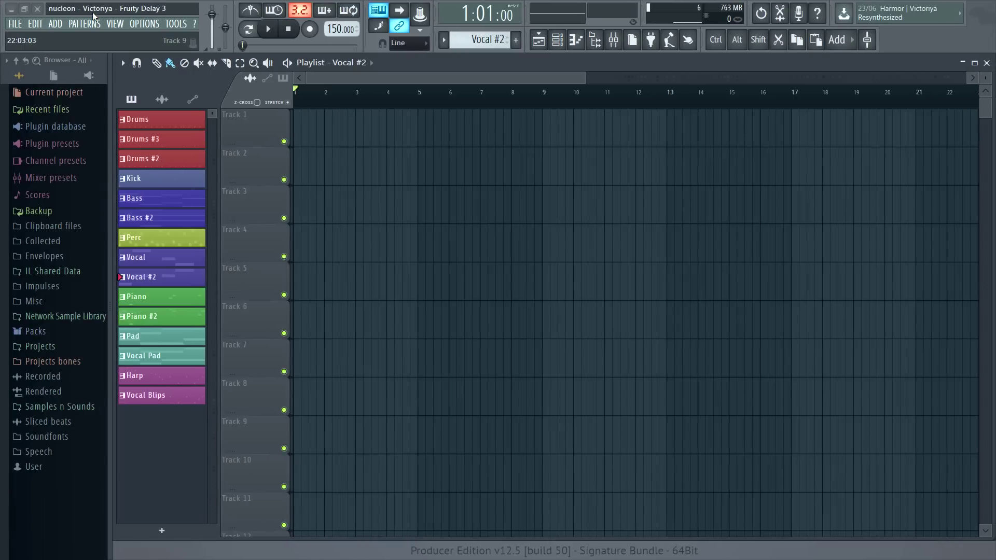
click(177, 535)
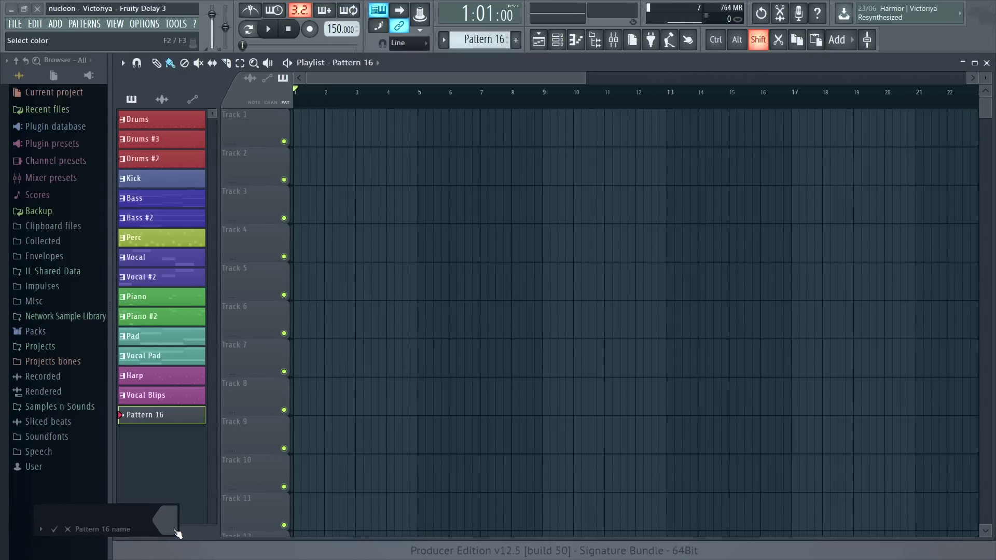
text(Percussion)
key(Return)
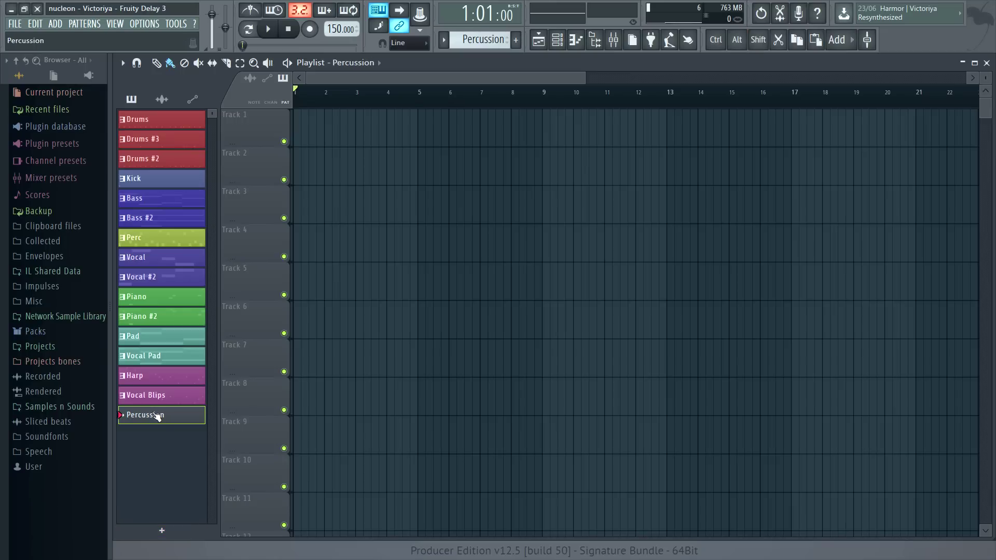
- Select the Drums, Drums #3 and Drums #2 patterns together and place them on Tracks 1 to 3 at bar 1, naming the tracks after them
click(170, 120)
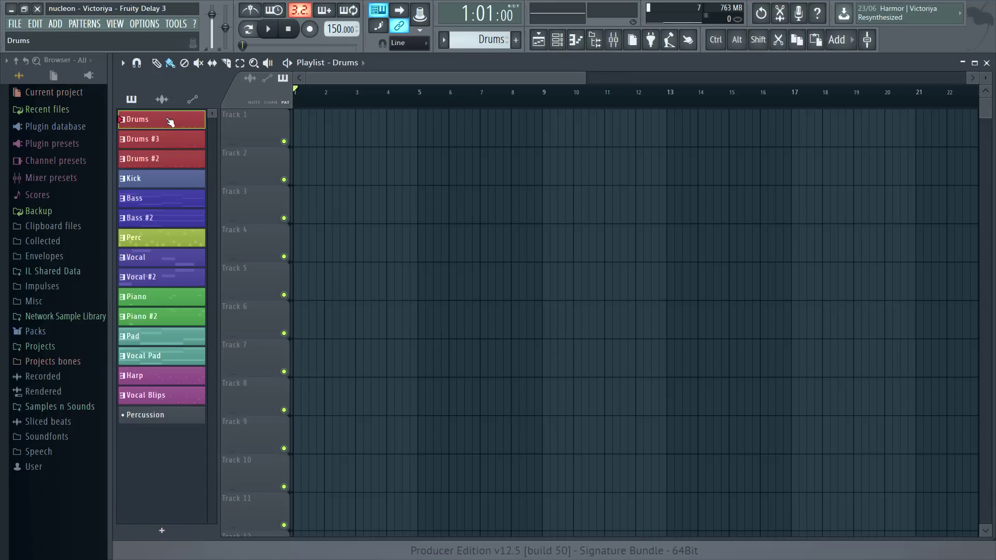
key(shift)
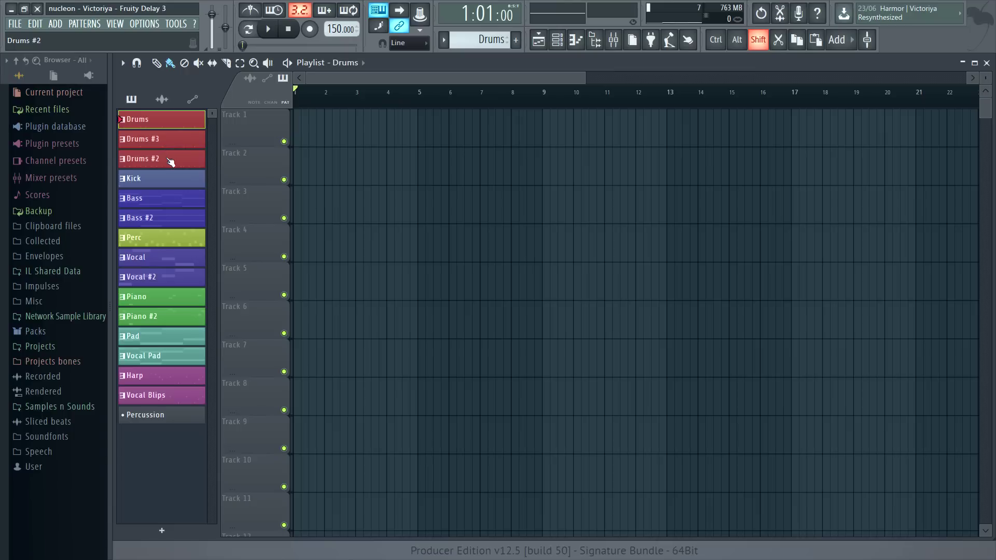
shift+click(171, 161)
drag(167, 122, 254, 137)
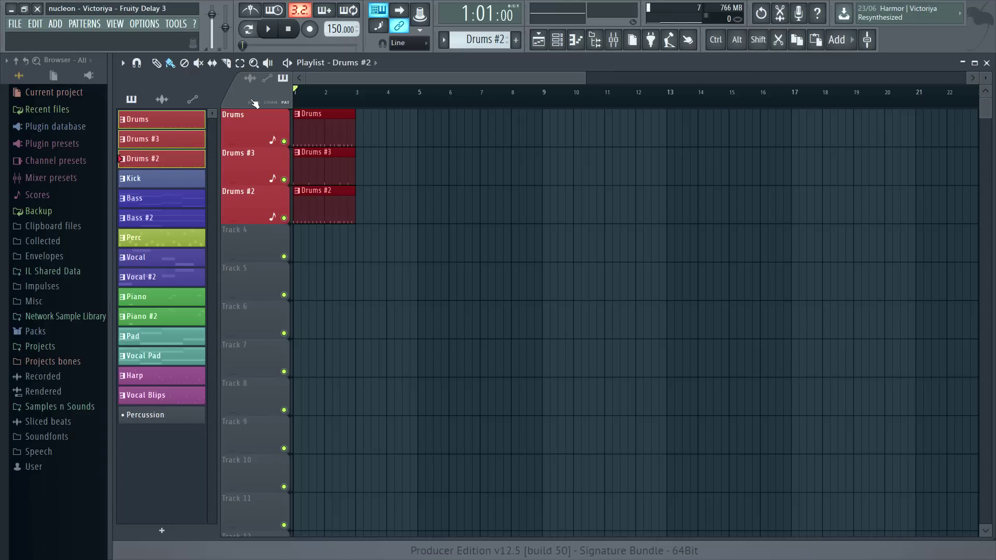
- Place the Bass #2 pattern on Track 4 at bar 3 and the Vocal #2 audio clip on Track 5 at bar 7
drag(171, 220, 357, 250)
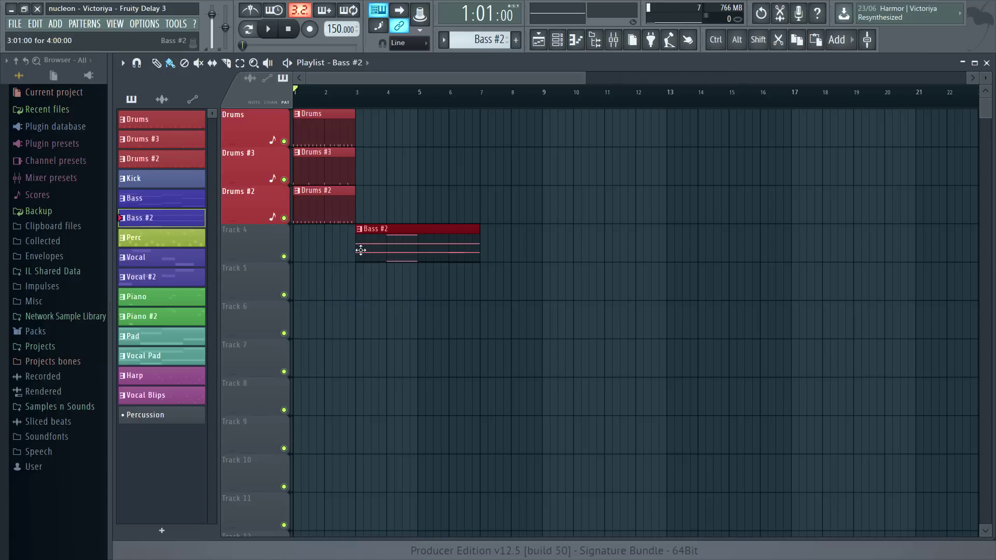
click(162, 99)
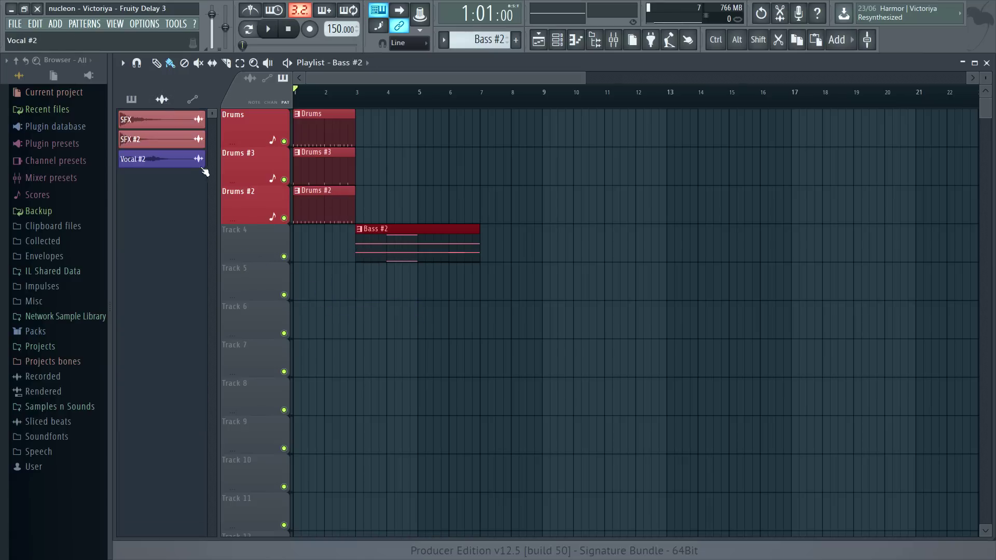
drag(170, 164, 521, 292)
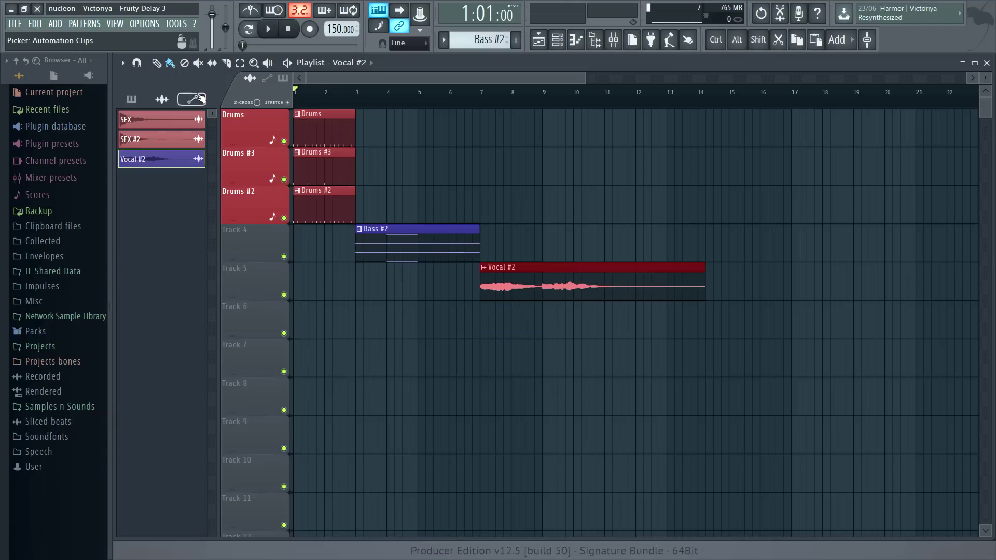
- Place an automation clip from the picker on Track 6 at bar 7
click(192, 99)
drag(173, 178, 485, 322)
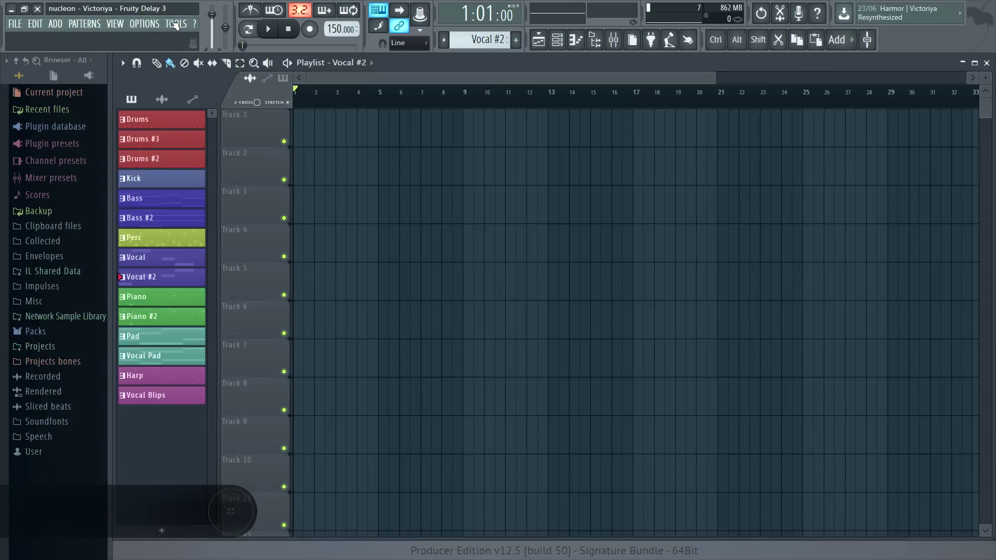
- Lock all playlist tracks to content with the macro, declining to resize the tracks to their minimum size
click(174, 24)
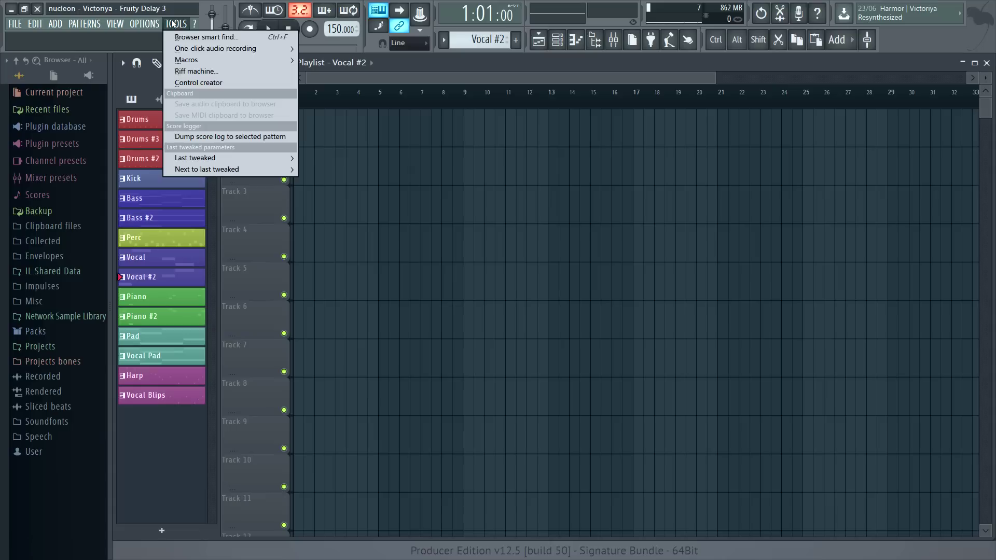
mouse_move(281, 60)
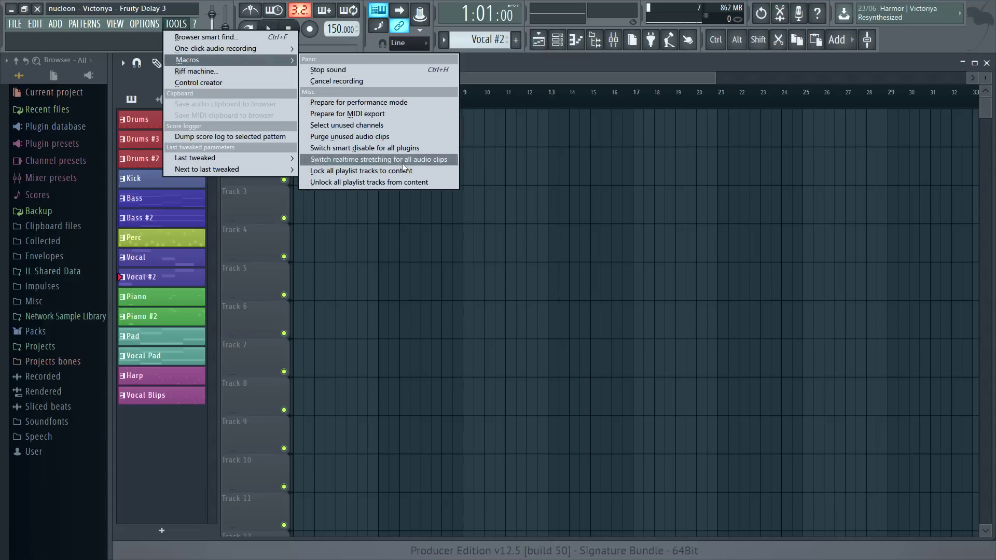
click(354, 170)
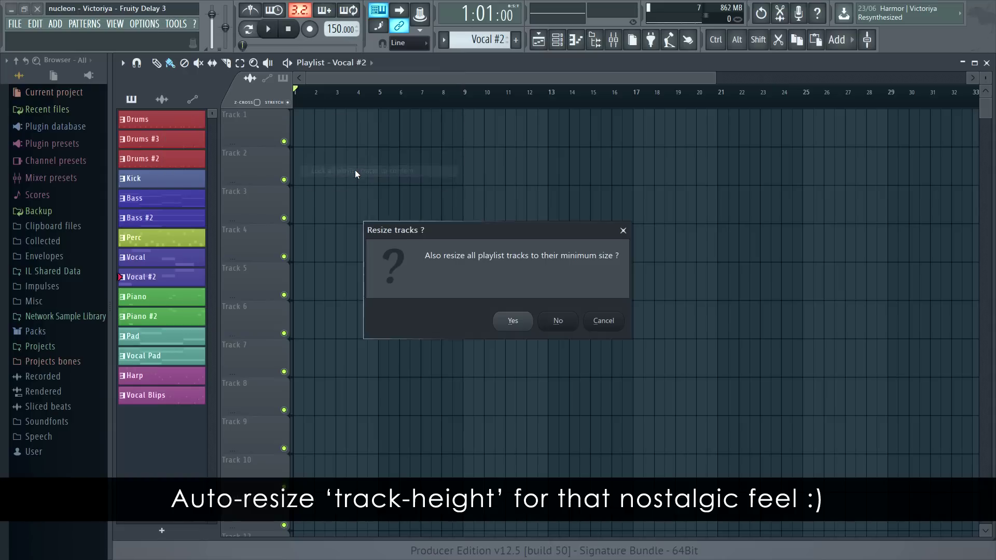
click(565, 325)
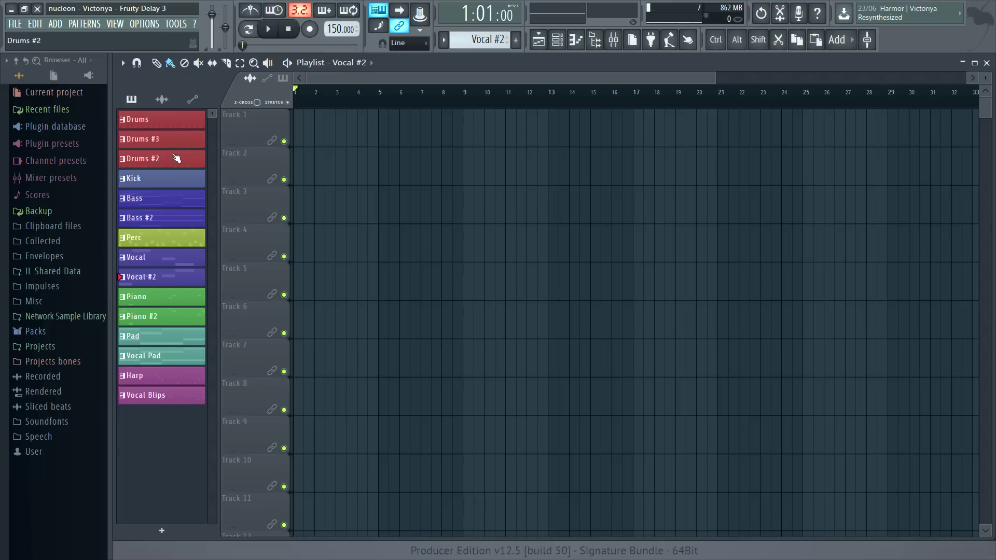
- Link Tracks 1 to 4 to the Drums, Drums #3, Drums #2 and Kick patterns, locking each track to its content
drag(159, 126, 251, 122)
drag(169, 138, 254, 175)
drag(163, 160, 241, 205)
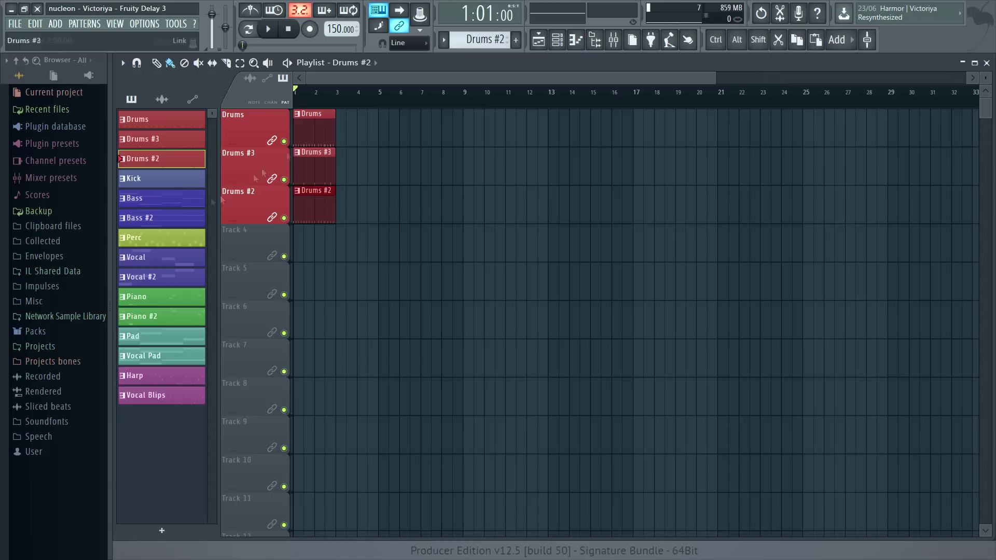
drag(163, 178, 240, 251)
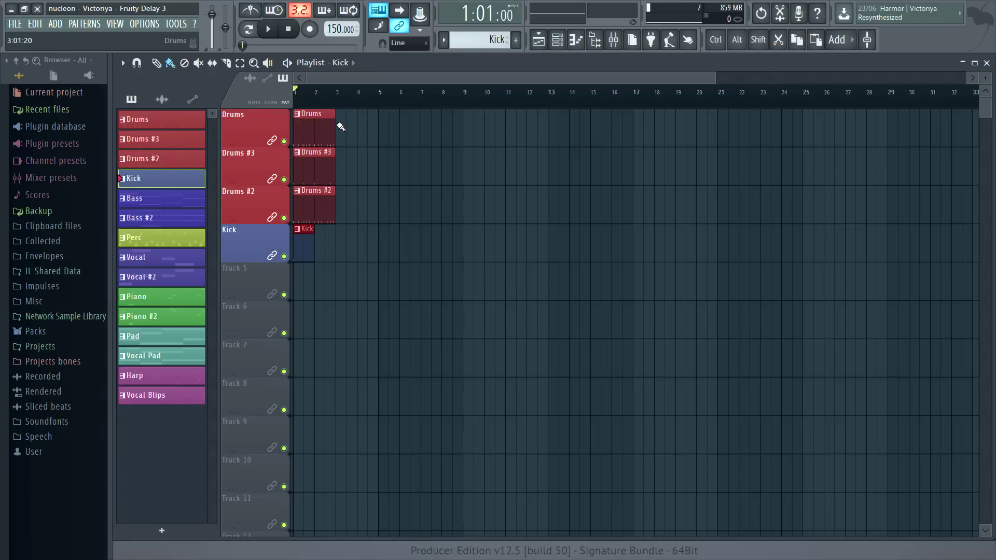
- Paint repeated Drums clips and Kick clips up to bar 8, and link Track 5 to Piano with clips through bar 18
drag(340, 126, 427, 129)
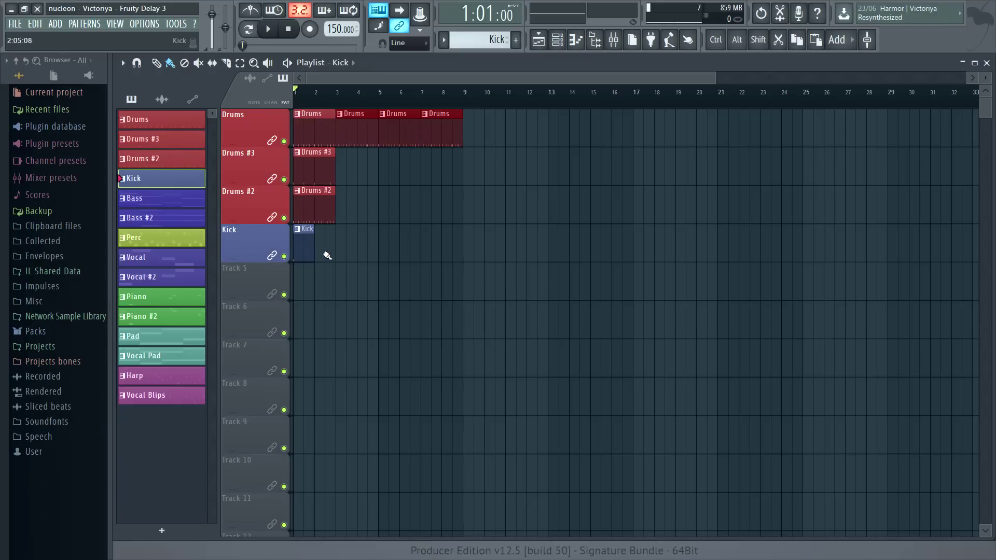
drag(363, 248, 444, 253)
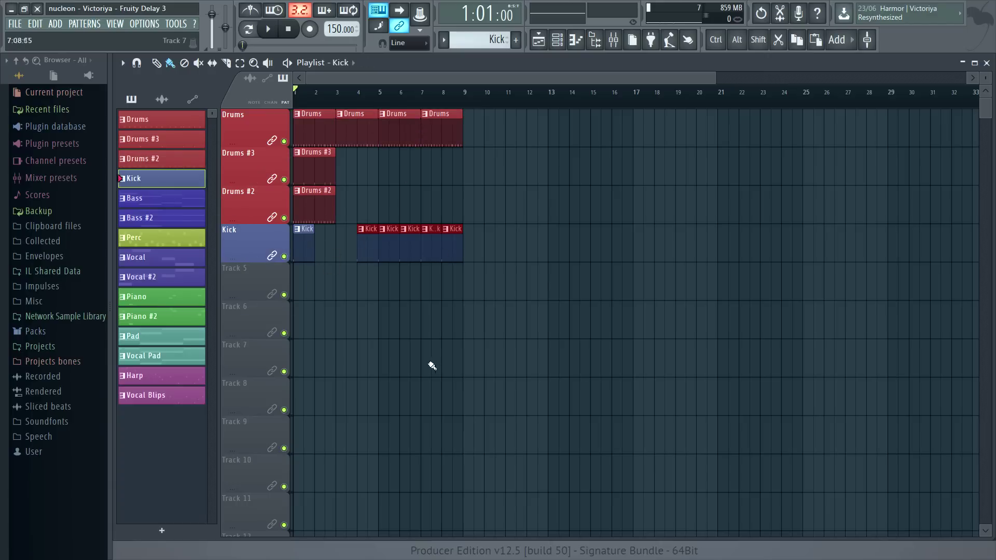
drag(161, 296, 236, 283)
drag(357, 281, 622, 283)
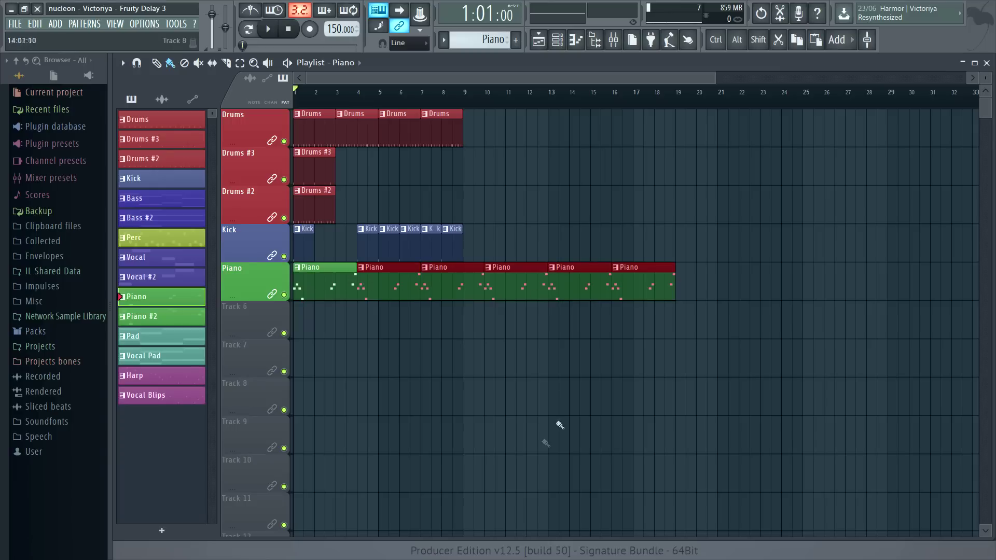
- Add one clip on each linked track: Drums at bar 10, Drums #3 at 12, Drums #2 at 14, Kick mid-bar 16, Piano at 19
click(491, 128)
click(529, 166)
click(596, 212)
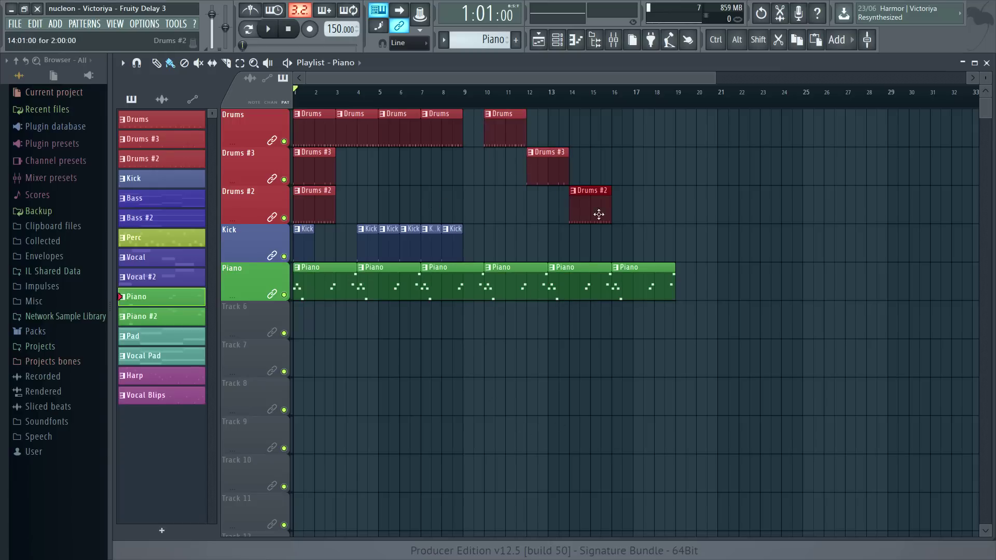
click(624, 235)
click(684, 282)
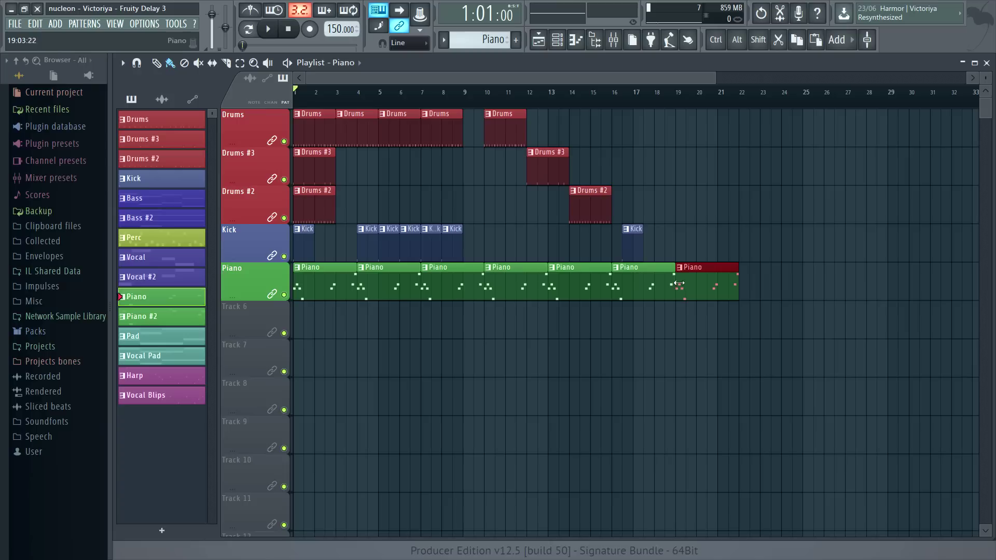
- Unlock all playlist tracks from content with the macro, also resizing the tracks to their default size
click(170, 24)
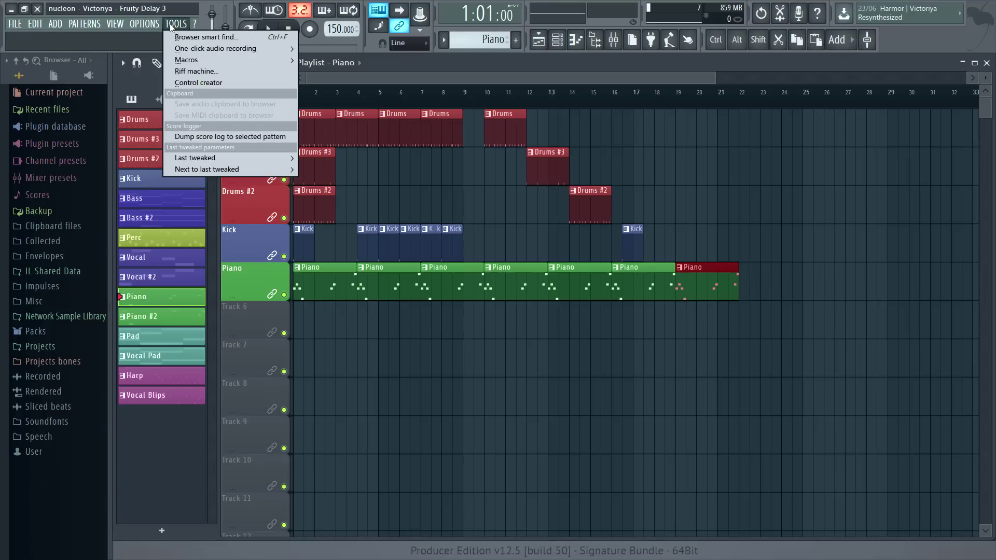
mouse_move(190, 61)
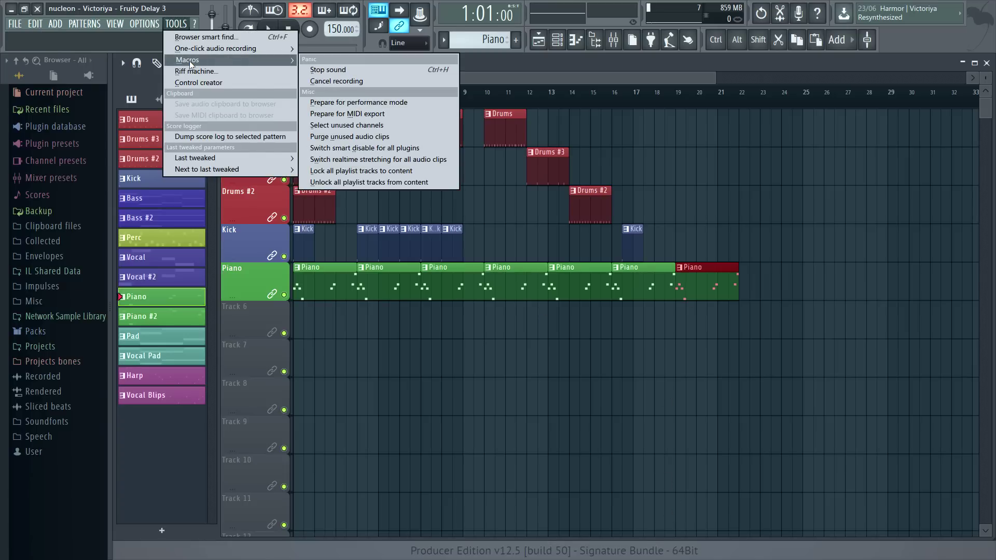
click(382, 182)
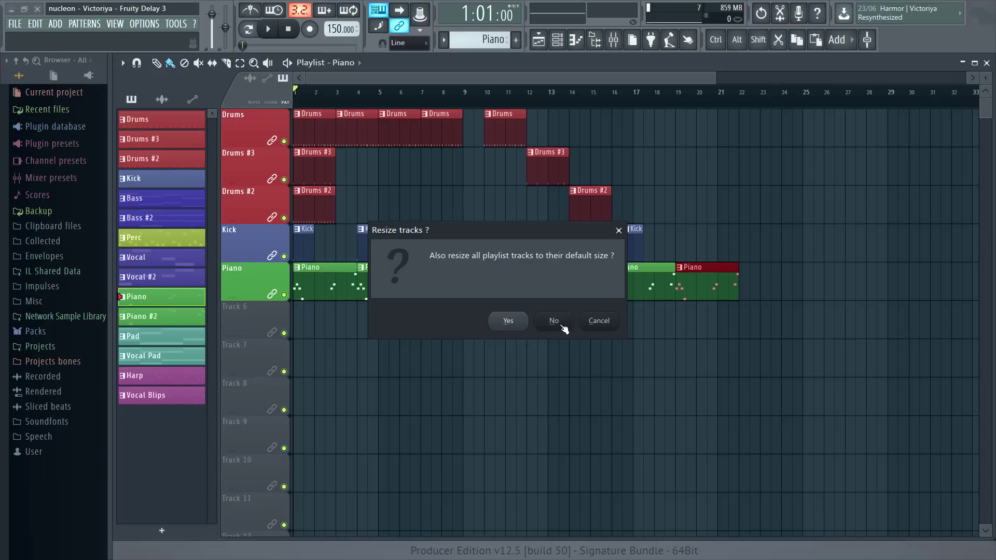
click(523, 317)
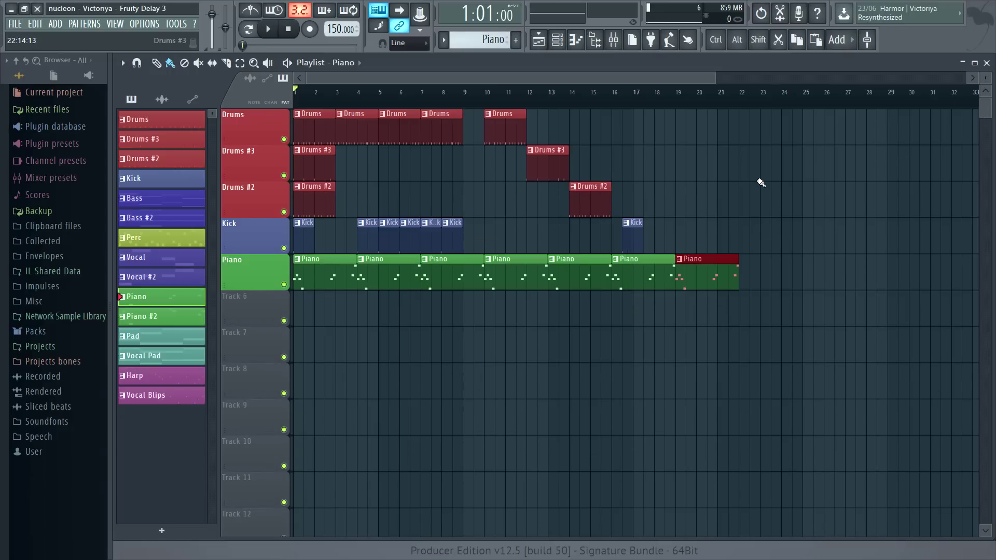
drag(984, 112, 984, 423)
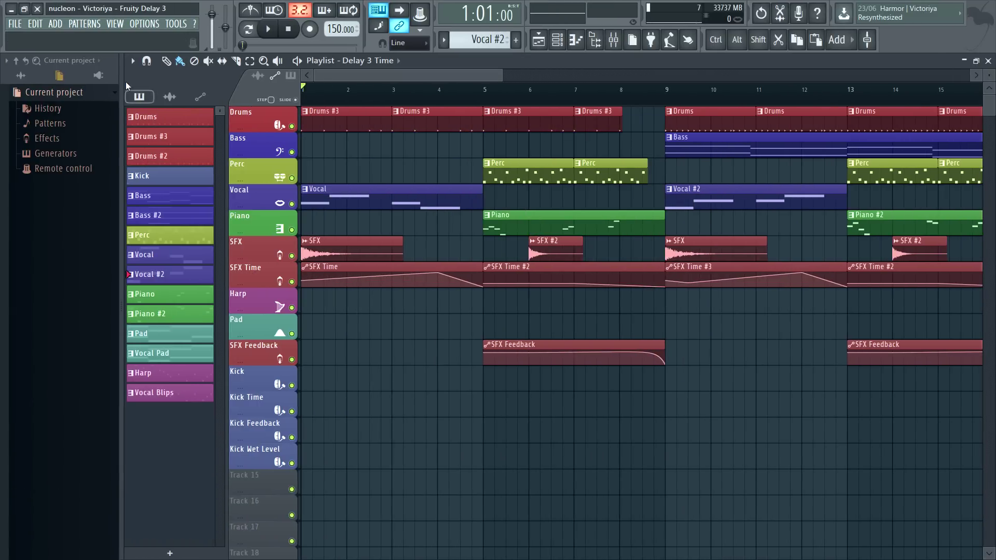
- Enable the mini playlist preview and try navigating the arrangement with it
click(132, 60)
mouse_move(150, 101)
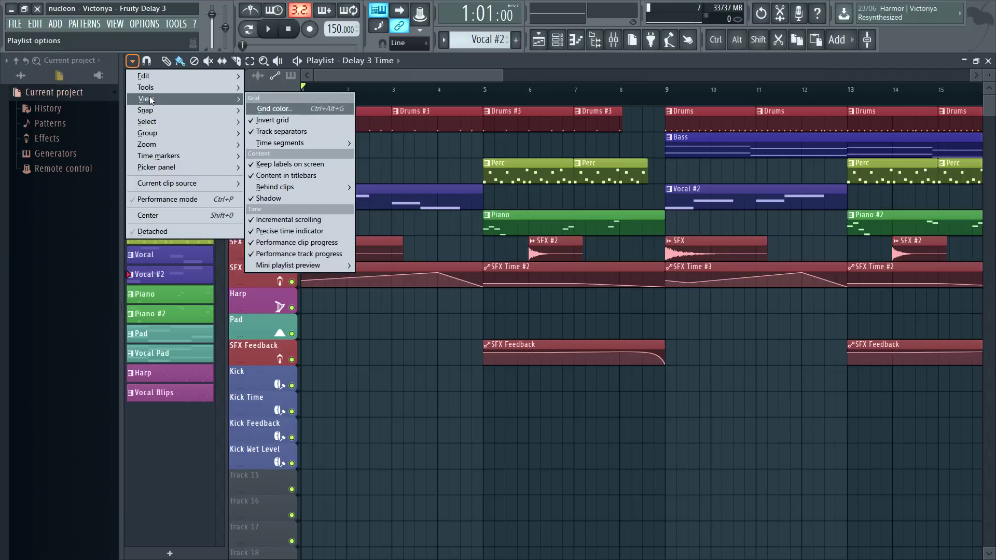
mouse_move(289, 266)
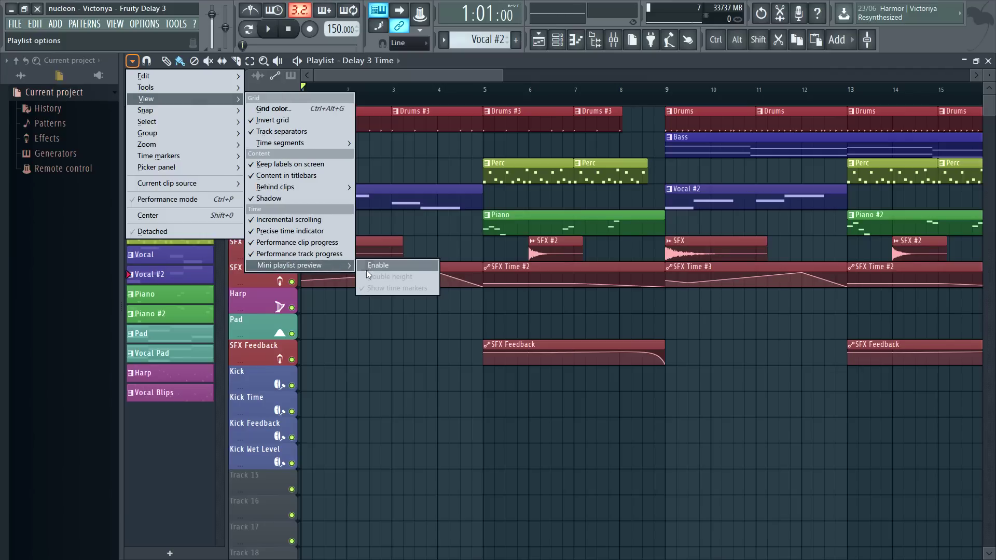
click(390, 265)
drag(539, 75, 404, 73)
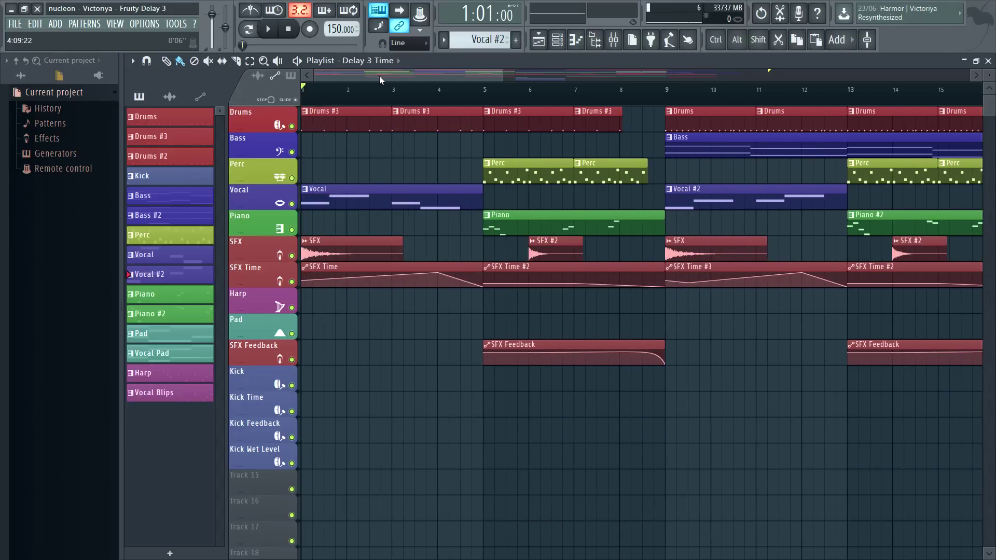
- Switch the mini playlist preview to double height and use it to navigate to about bar 33
click(132, 60)
mouse_move(146, 99)
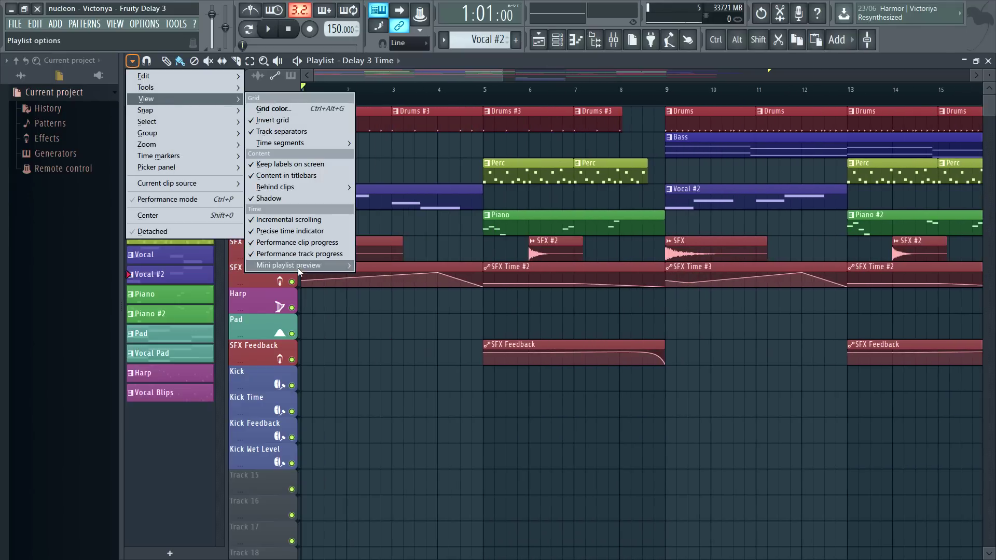
mouse_move(312, 265)
click(390, 276)
drag(437, 88, 839, 107)
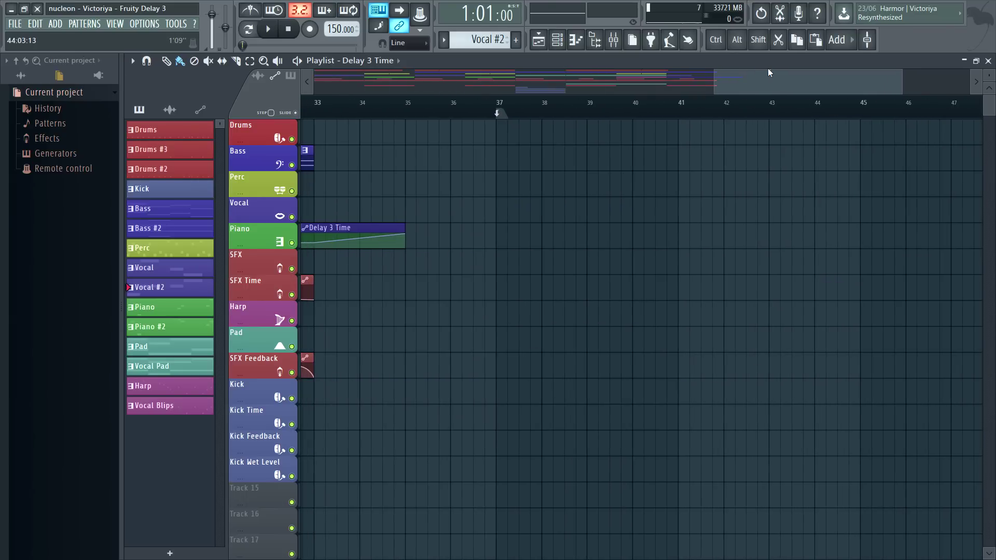
- Move the playlist's loop time marker to bar 27 and return to the start of the arrangement
drag(779, 72, 687, 117)
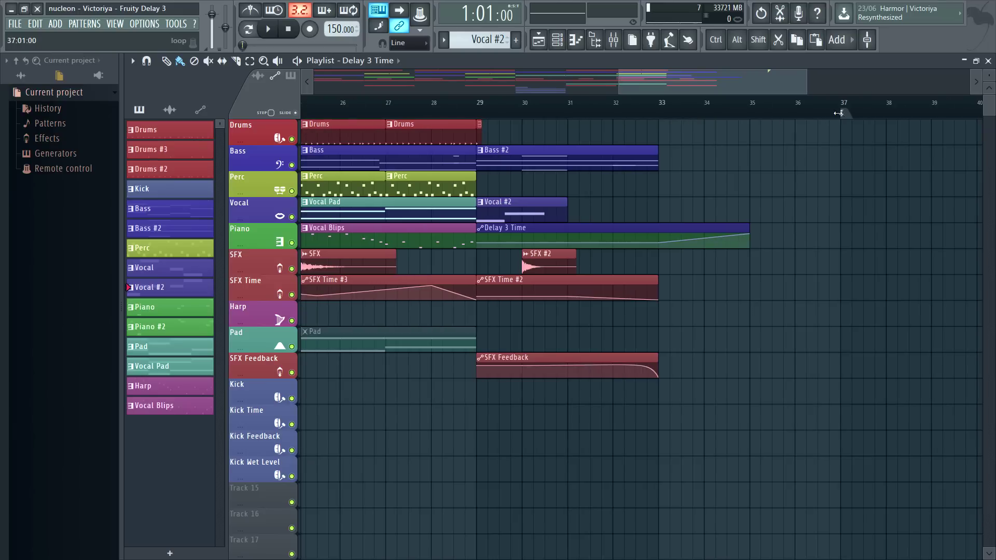
drag(838, 113, 387, 113)
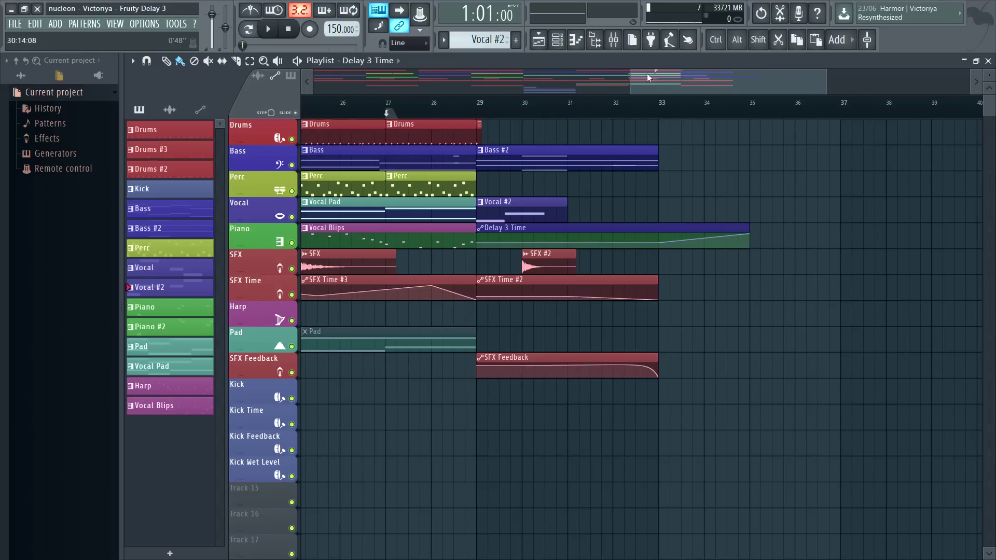
drag(647, 77, 338, 91)
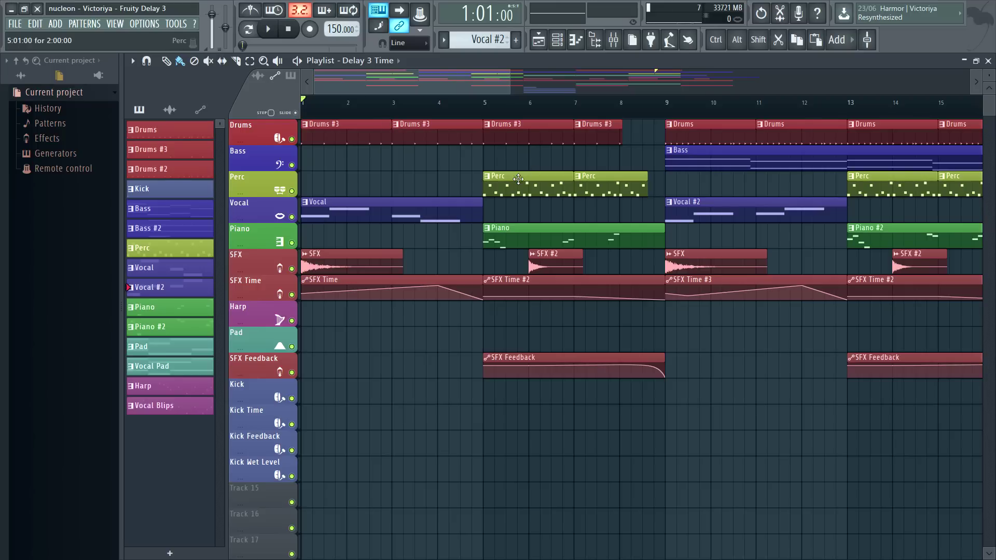
- Open the Piano clip in the Piano roll and enable the mini piano roll preview
double_click(519, 231)
click(338, 117)
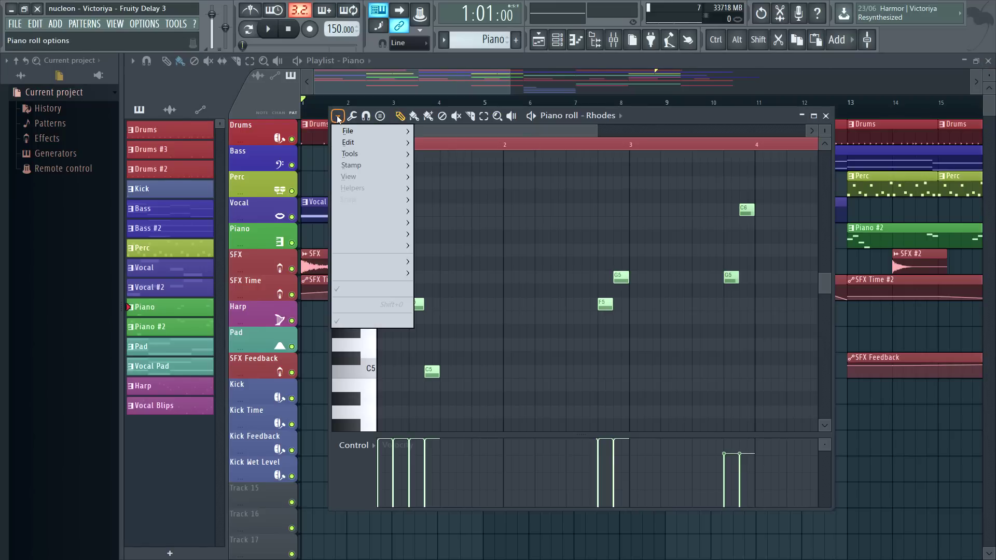
mouse_move(357, 176)
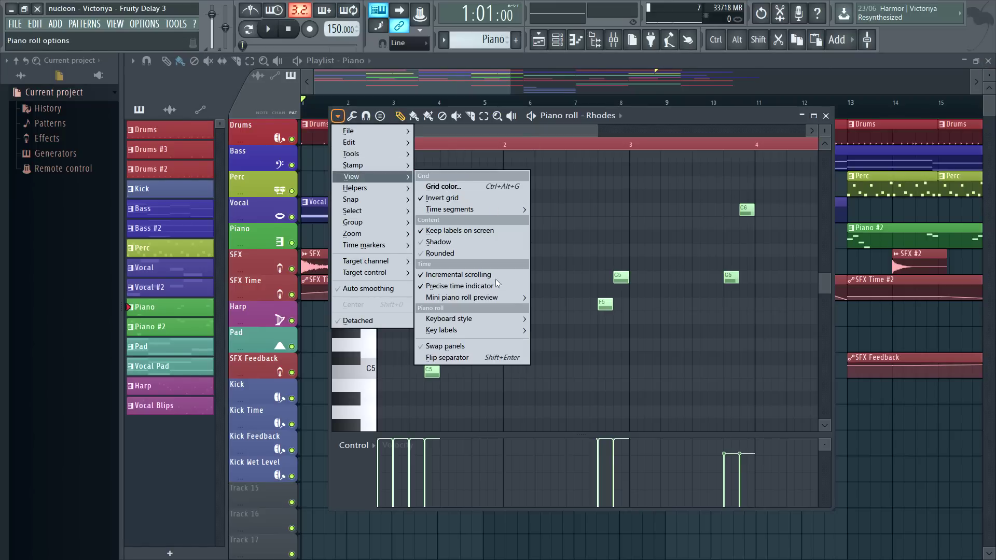
mouse_move(459, 299)
click(553, 297)
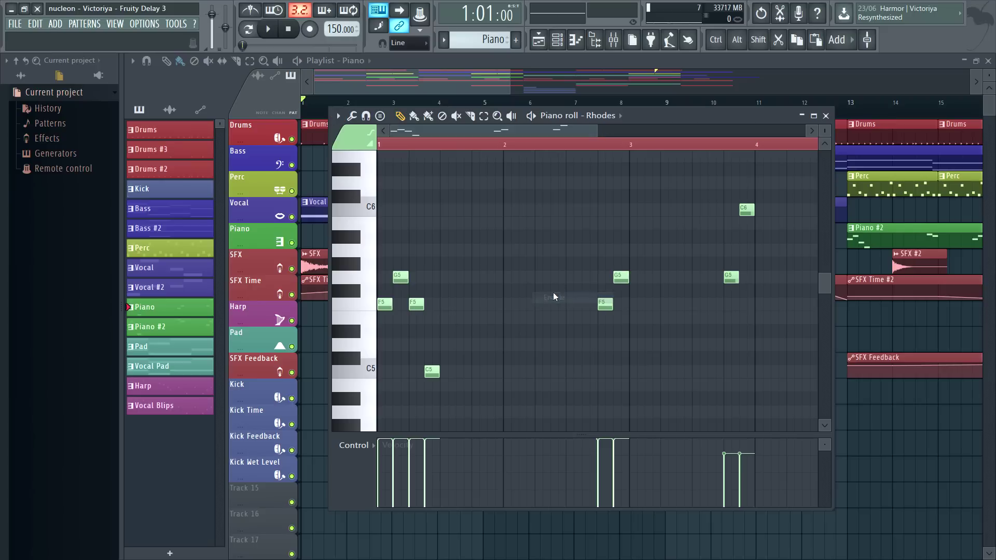
- Switch the mini piano roll preview to double height and use it to zoom and navigate through the notes
click(337, 116)
mouse_move(358, 177)
mouse_move(466, 302)
click(565, 309)
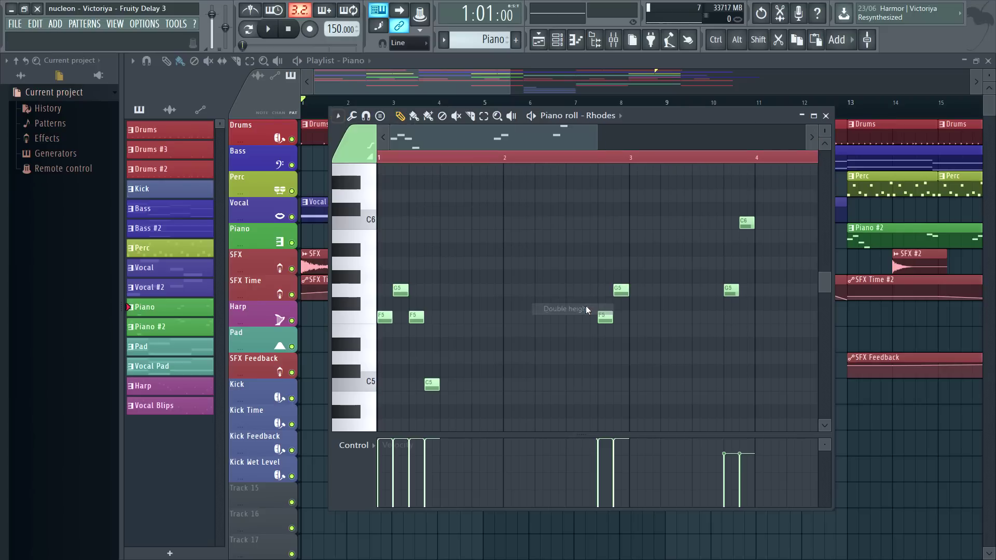
scroll(526, 161, up, 4)
scroll(526, 161, up, 1)
scroll(491, 156, left, 5)
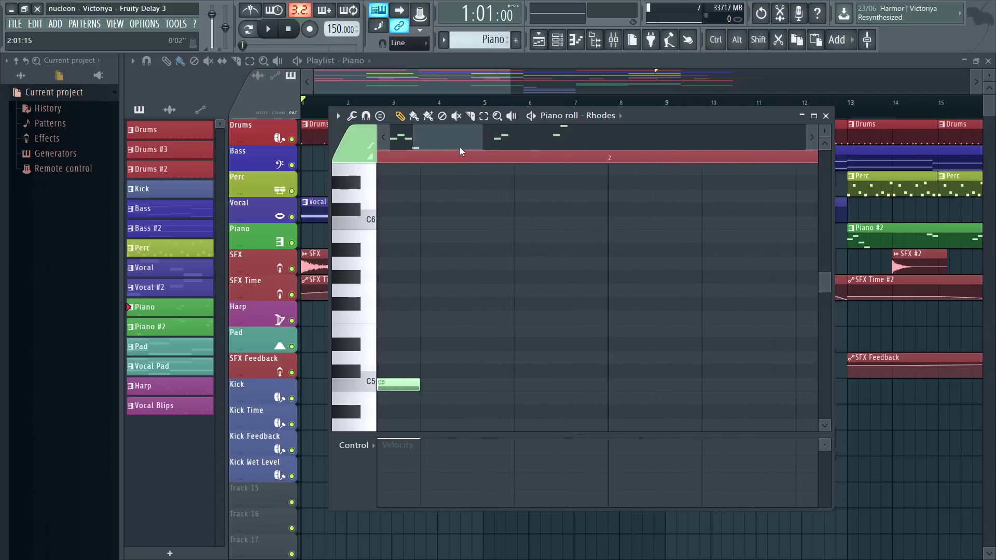
drag(407, 138, 428, 139)
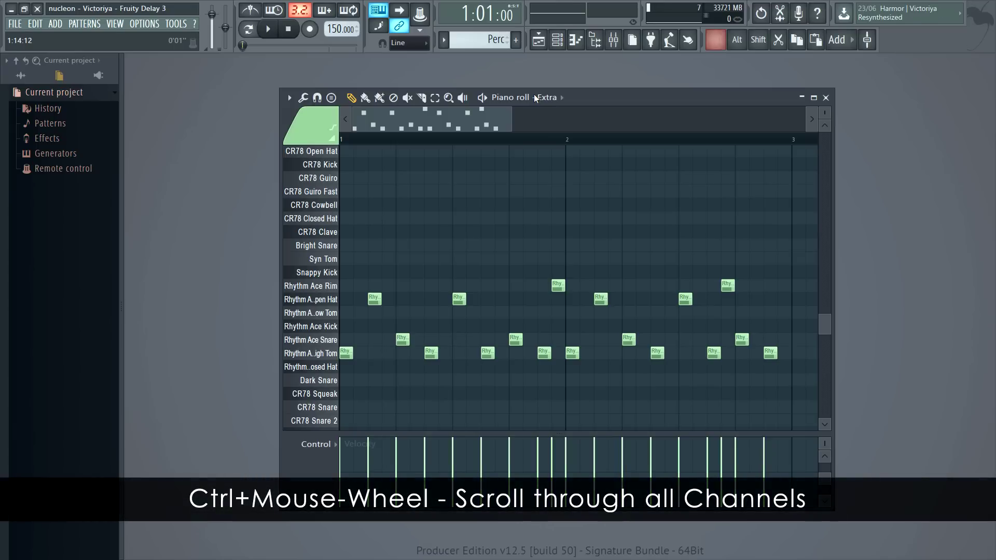
- Cycle the Piano roll through all channels, including Extra and Hyper DoubleBarrel Kick 02 #2
scroll(539, 101, down, 1)
scroll(540, 104, down, 2)
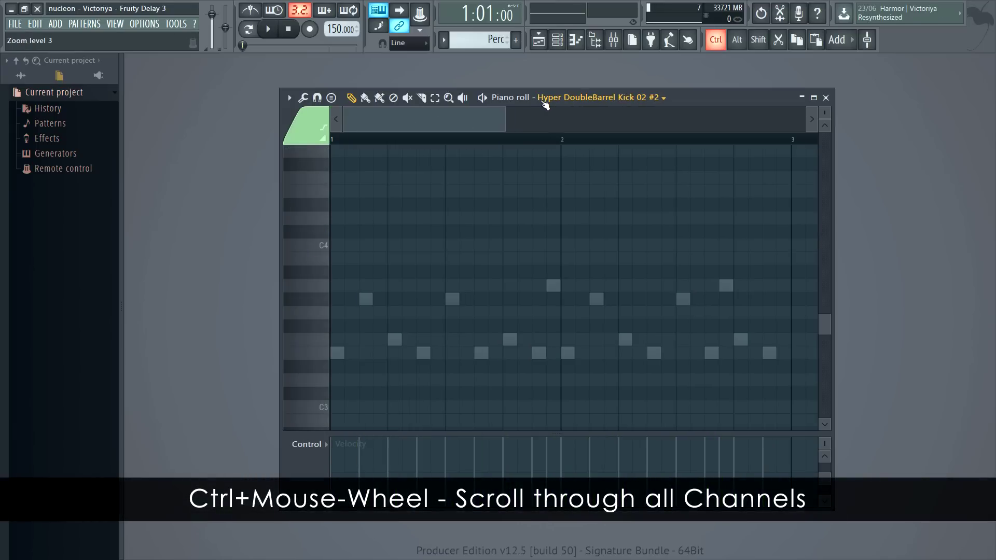
scroll(544, 104, up, 3)
scroll(545, 104, down, 3)
scroll(549, 105, down, 1)
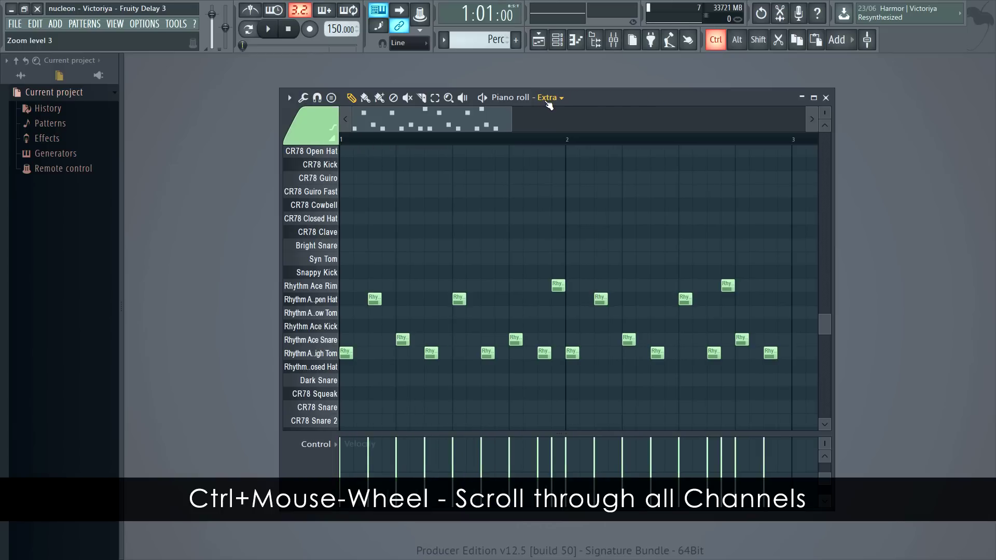
scroll(548, 105, down, 2)
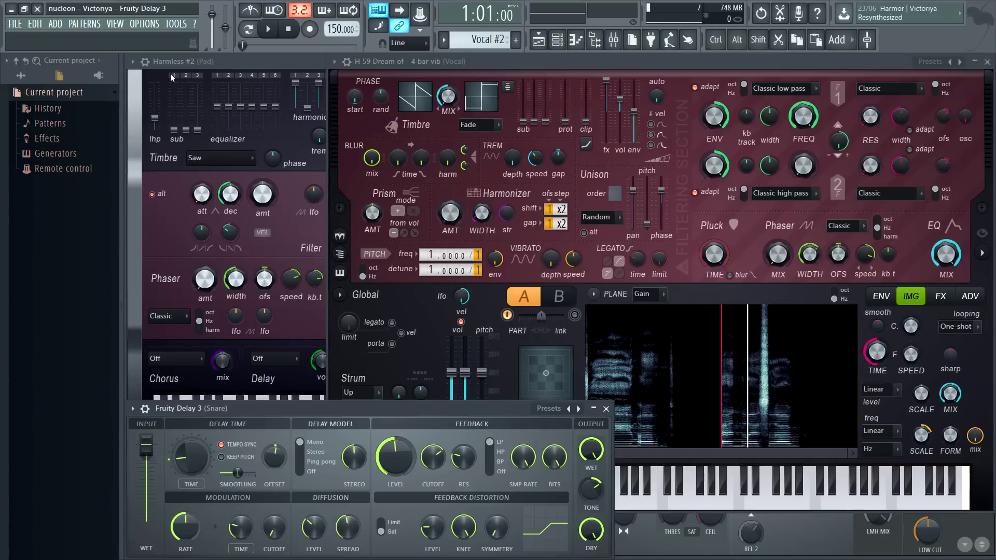
- Close all plugin windows at once
click(115, 24)
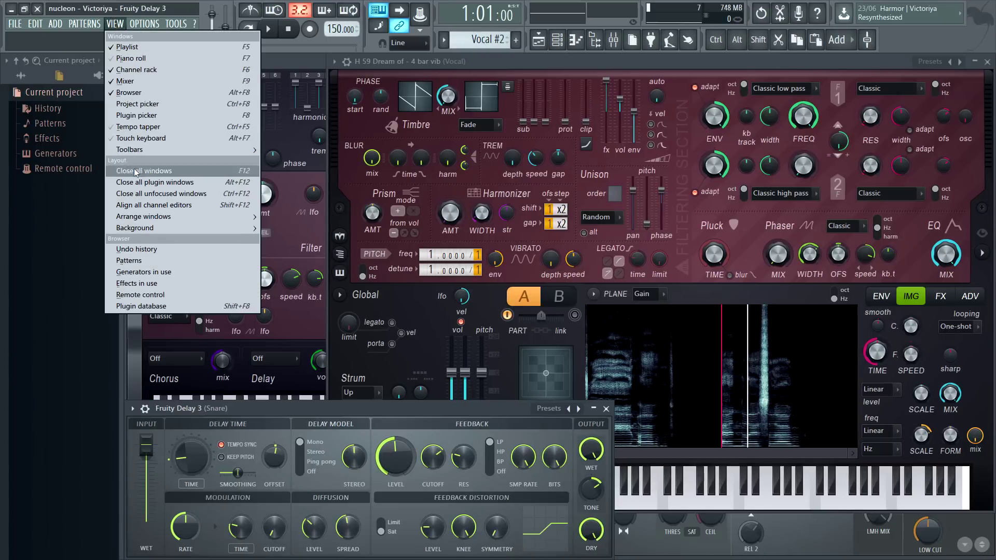
click(172, 184)
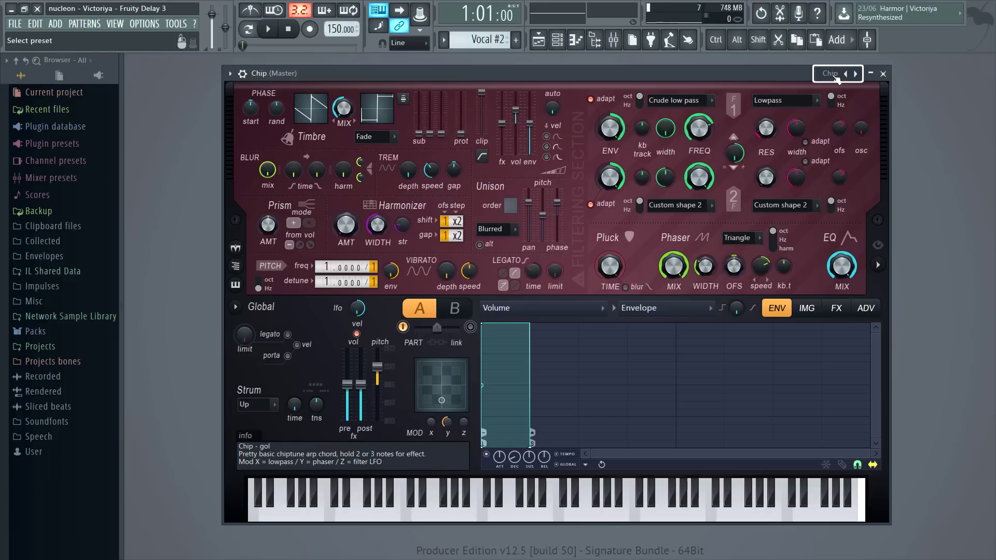
- Locate Harmor's Chip preset in the Browser, and use the integrated preset list to load Haunted place followed by Seq or die
right_click(833, 75)
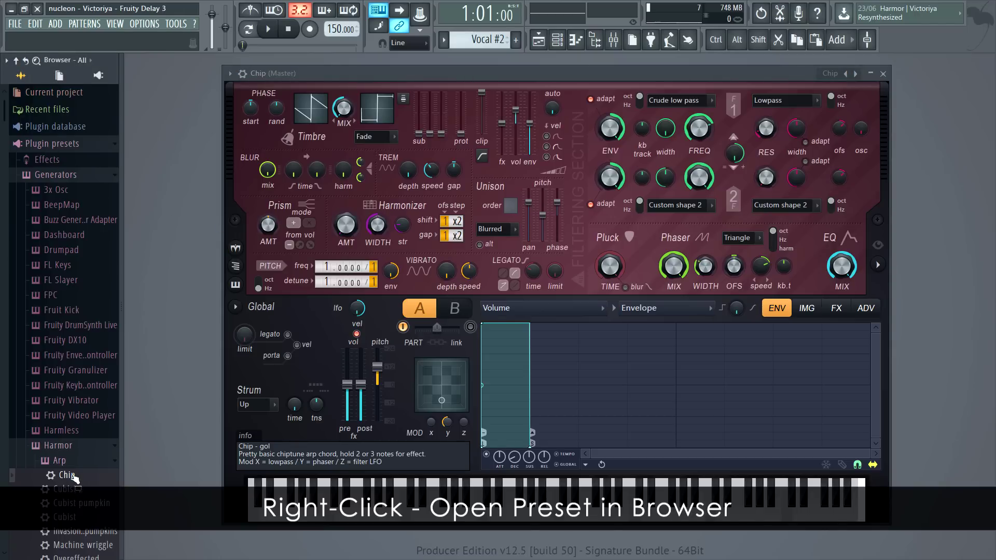
click(830, 73)
click(653, 235)
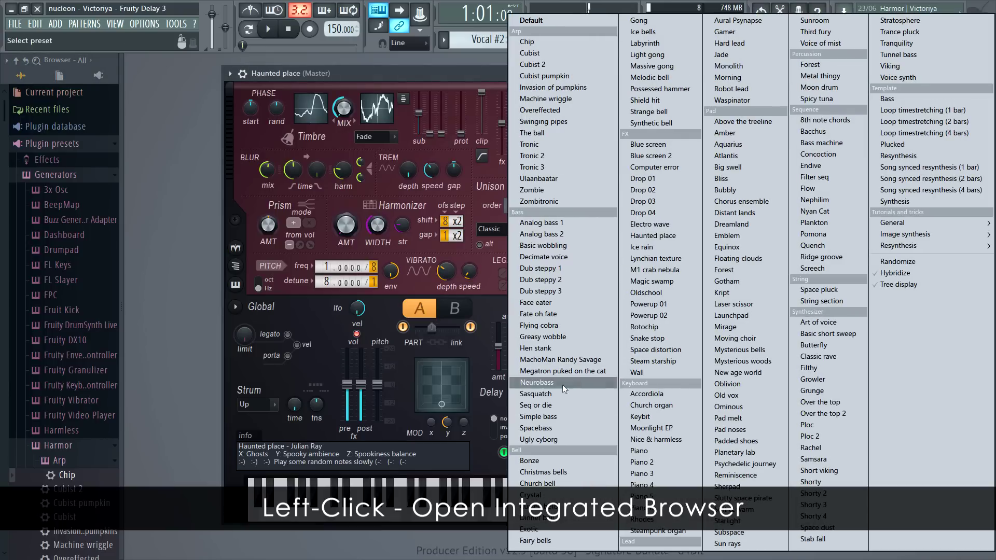
click(553, 405)
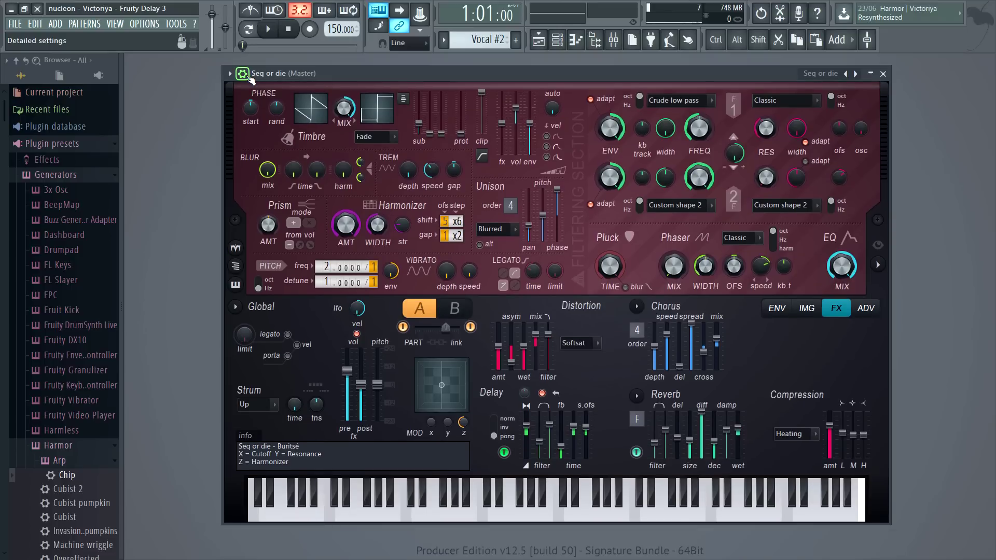
- Open the General page of the settings
click(157, 23)
click(150, 70)
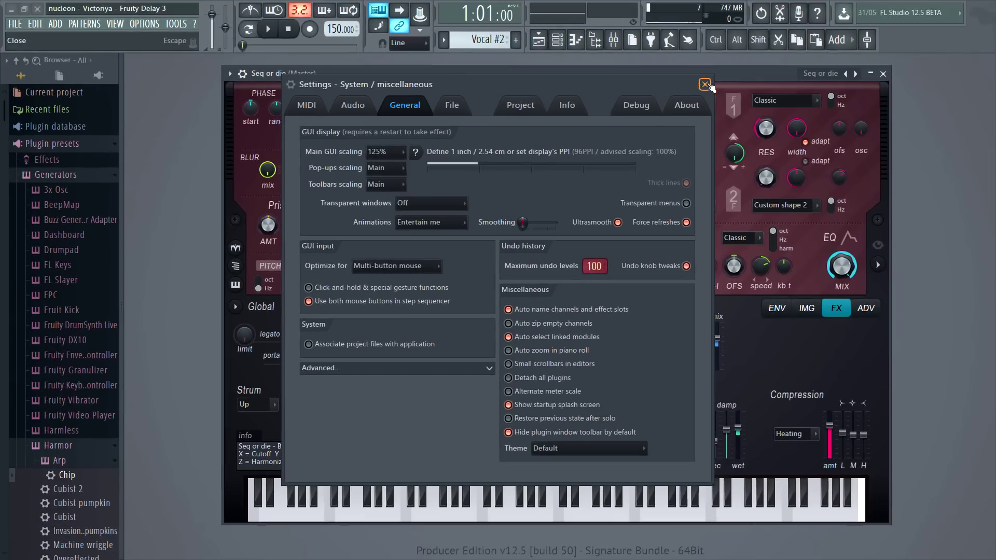
- Close the general settings and toggle the detailed settings of the Harmor window
click(773, 19)
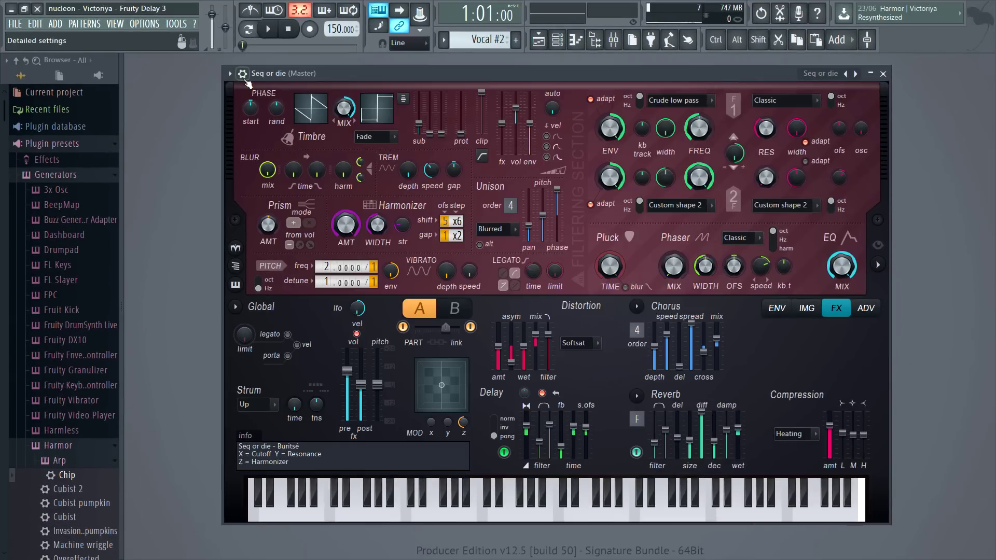
click(246, 79)
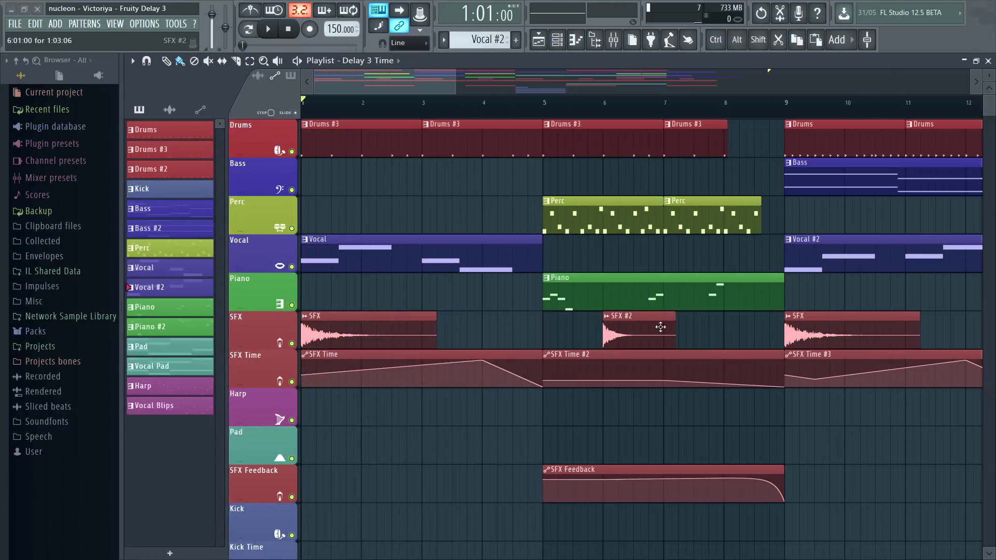
- Set the automation point at the start of bar 4 in the SFX Time clip to a value of .5
drag(713, 311, 399, 426)
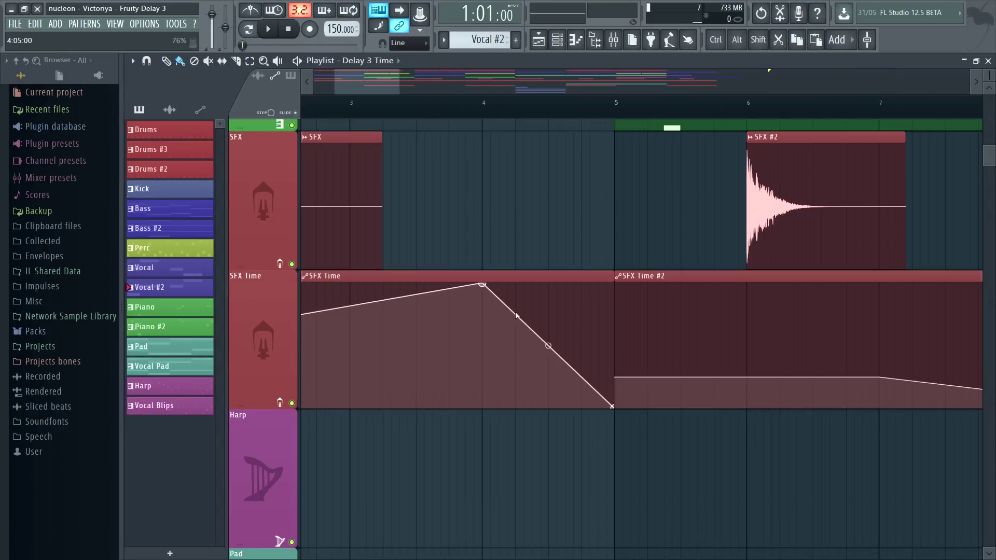
right_click(484, 285)
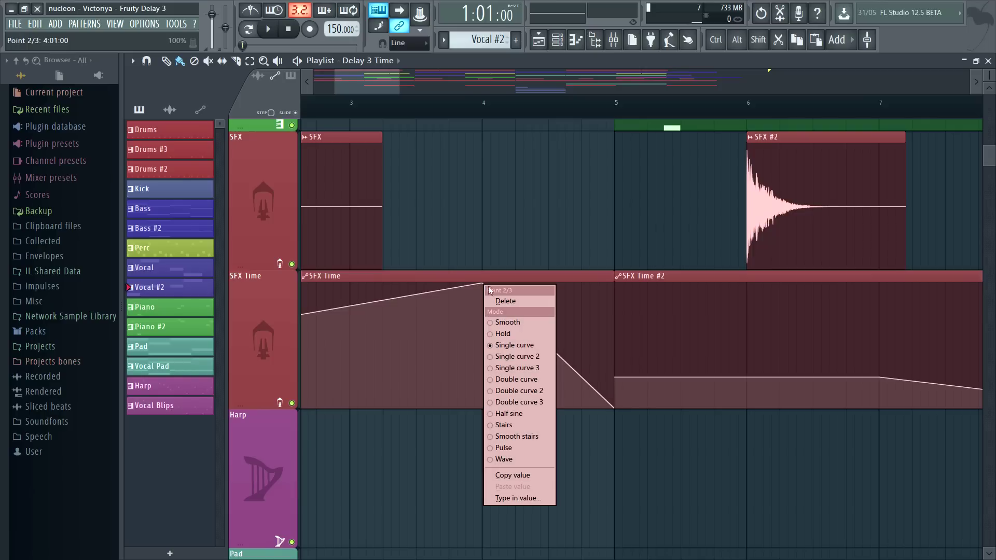
click(518, 498)
text(50)
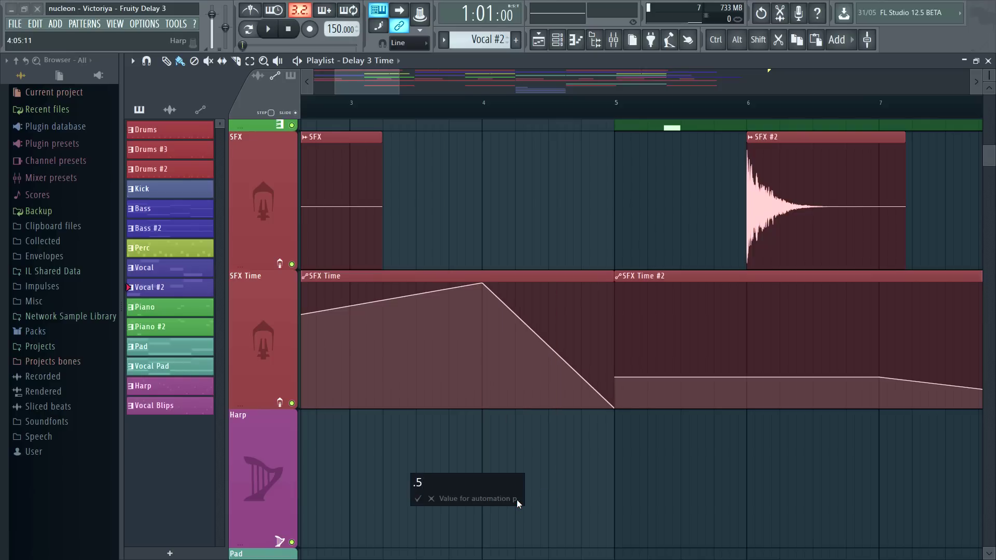
key(Return)
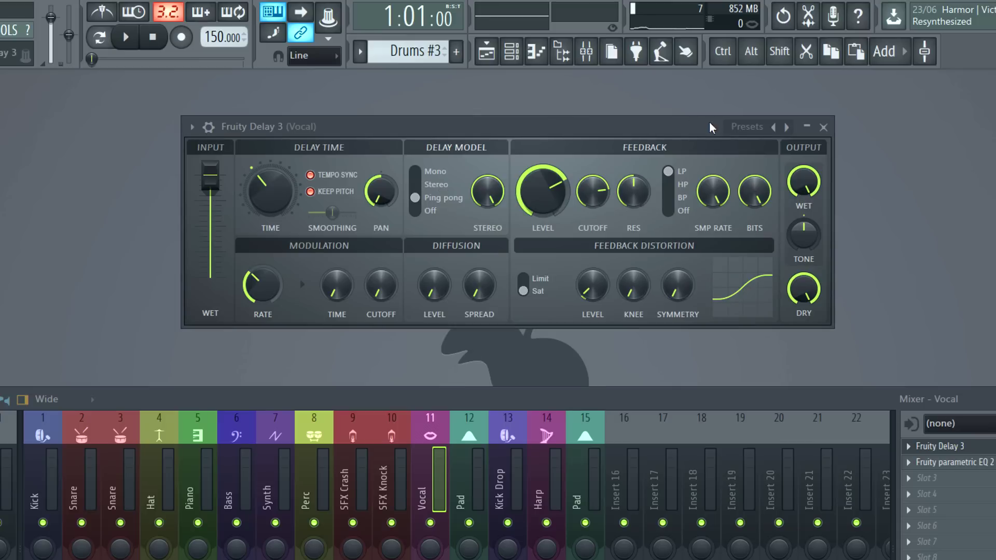
- View the Fruity Delay 3 preset list, dismiss it, and play the song to hear the delay, stopping playback at the end
click(754, 127)
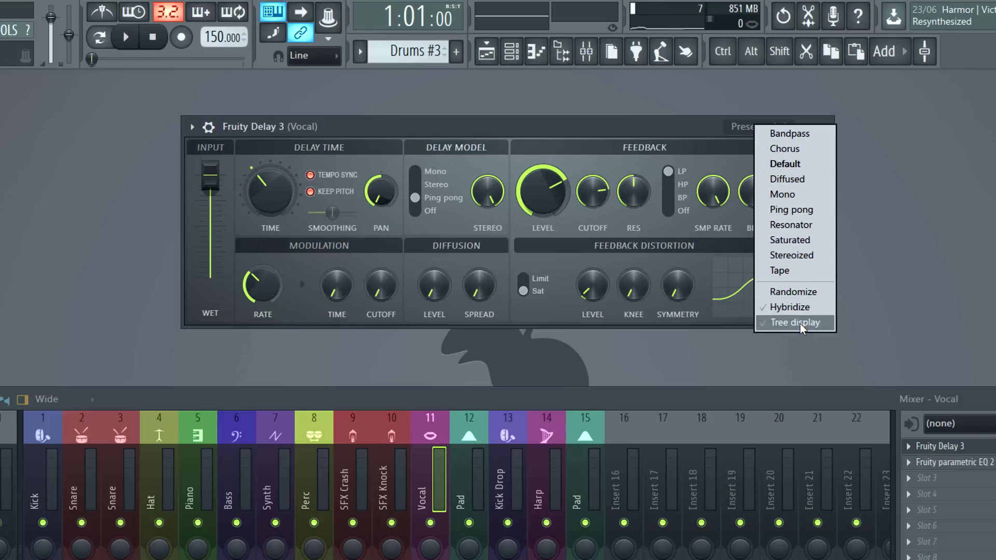
click(628, 125)
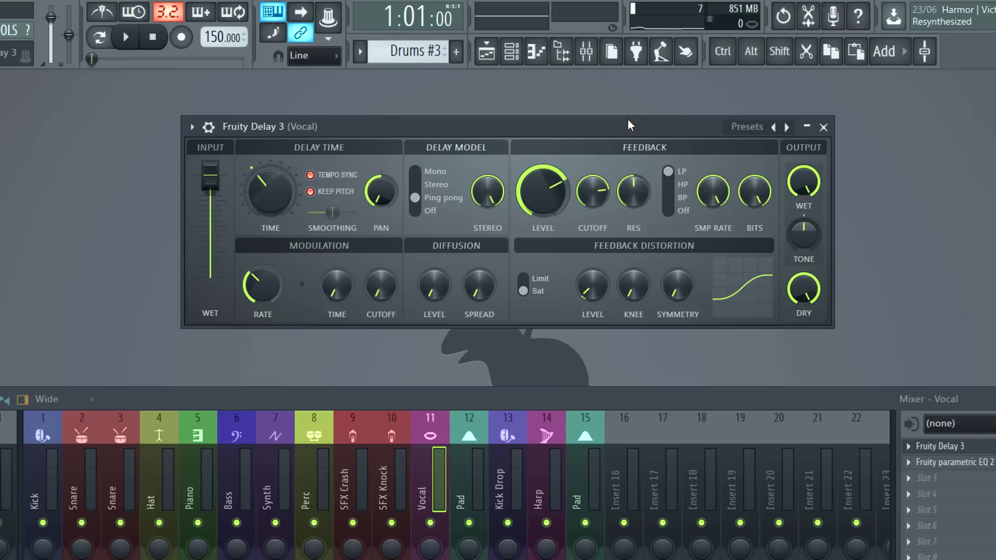
key(space)
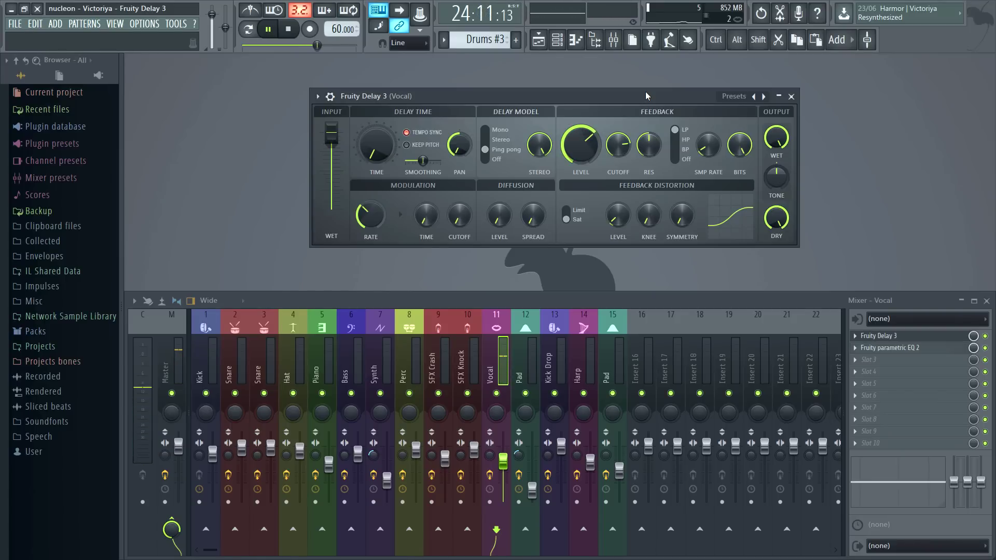
click(289, 29)
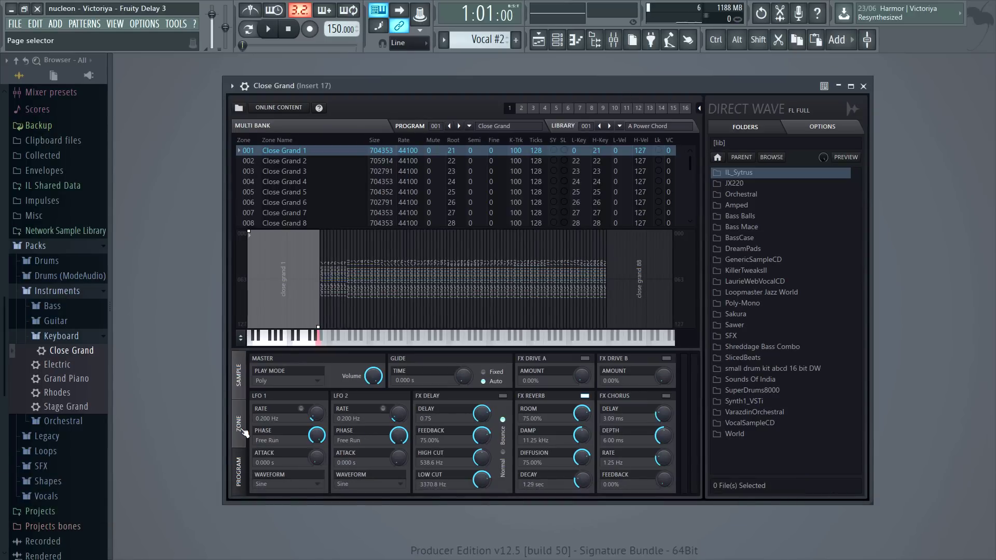
- Display the Close Grand 1 sample as a waveform in DirectWave and view the available sample editing tools
click(241, 388)
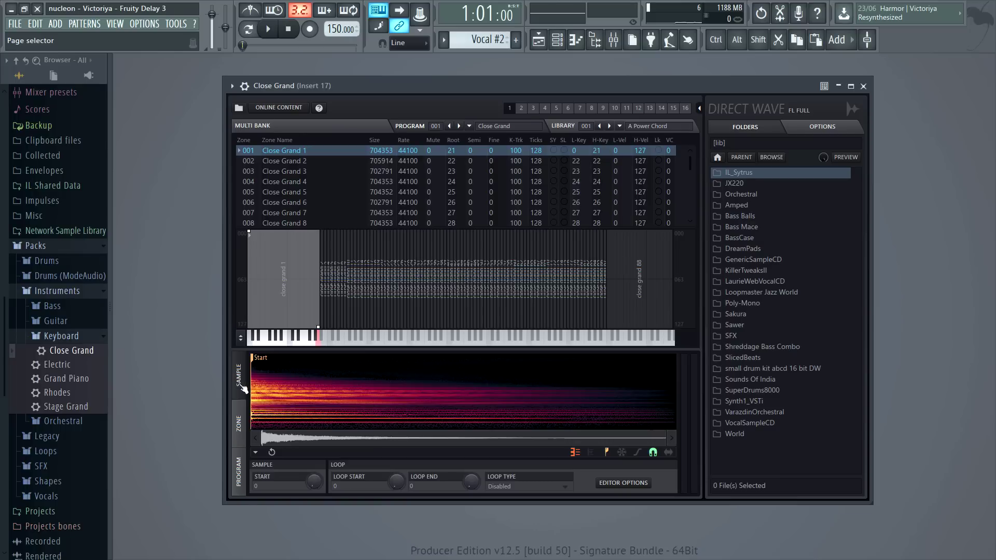
click(574, 451)
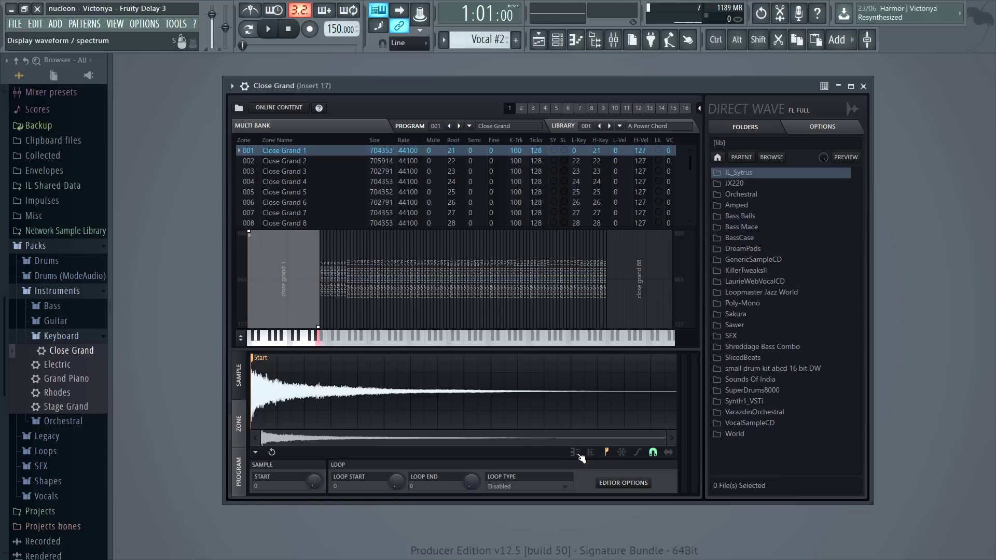
right_click(409, 391)
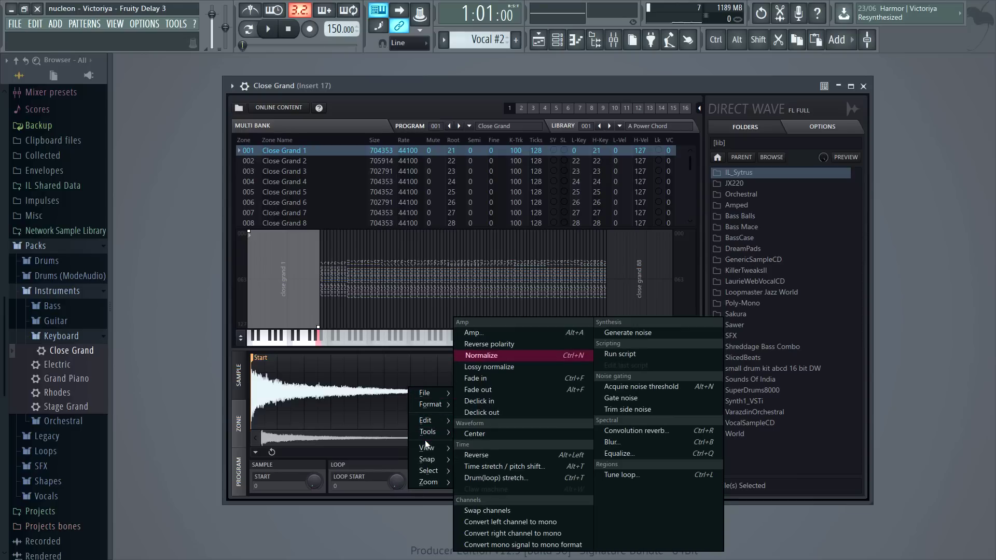
mouse_move(424, 449)
key(Escape)
key(Escape)
- Enlarge the DirectWave window and expand its zone map, and restore both to their normal size
drag(375, 86, 266, 63)
drag(766, 487, 995, 559)
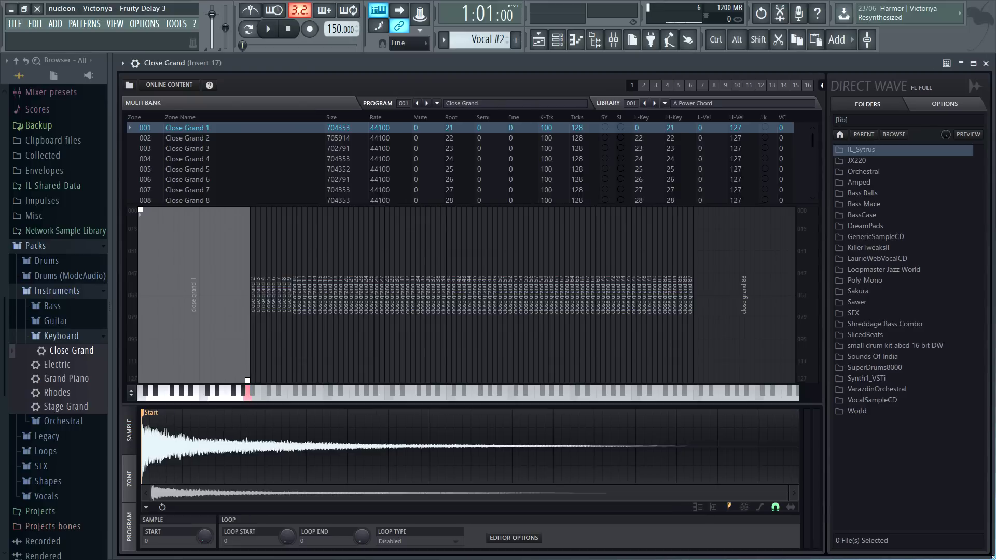
click(131, 393)
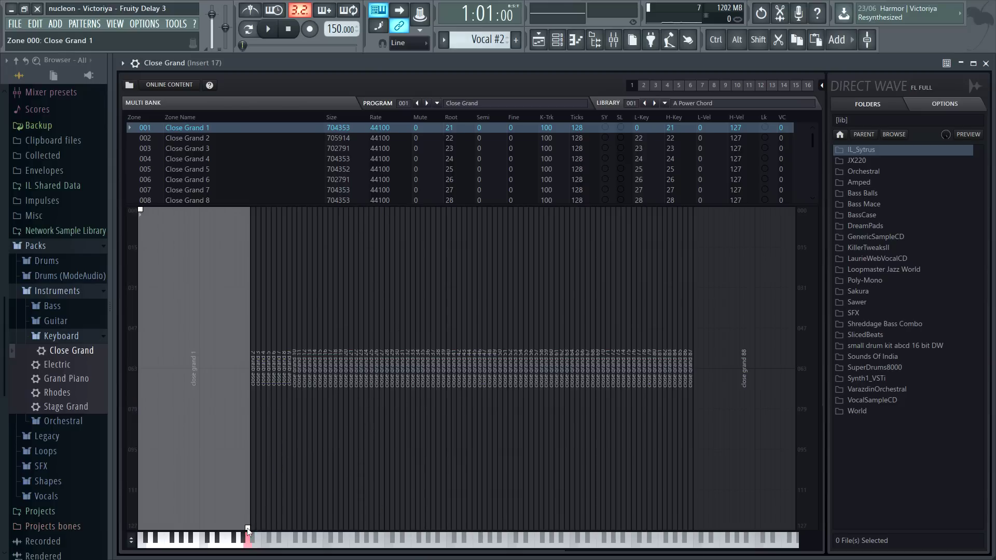
mouse_move(247, 530)
mouse_down()
mouse_move(232, 445)
mouse_move(233, 367)
mouse_move(246, 529)
mouse_up()
click(131, 540)
double_click(342, 63)
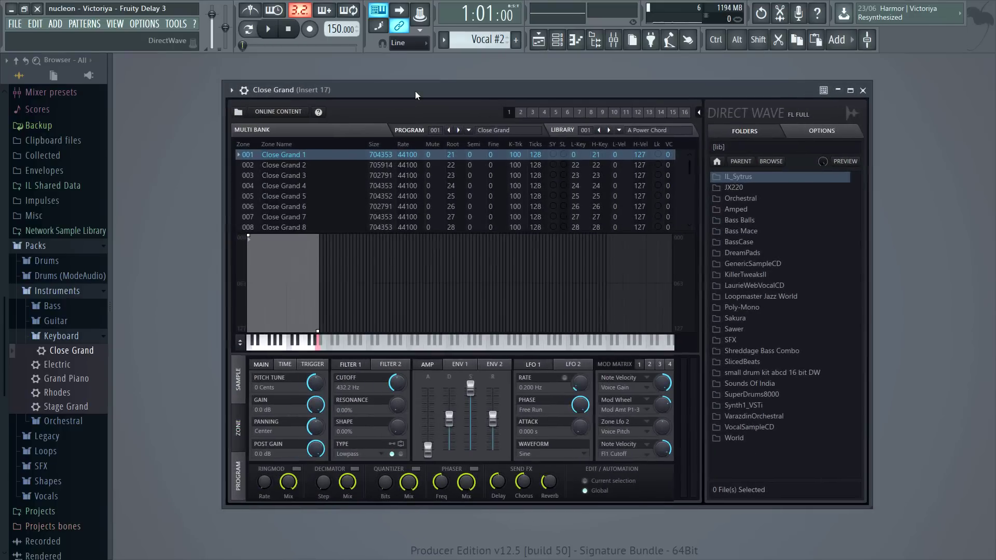
- Show DirectWave's options and compare the sound with High quality rendering off and on
click(812, 133)
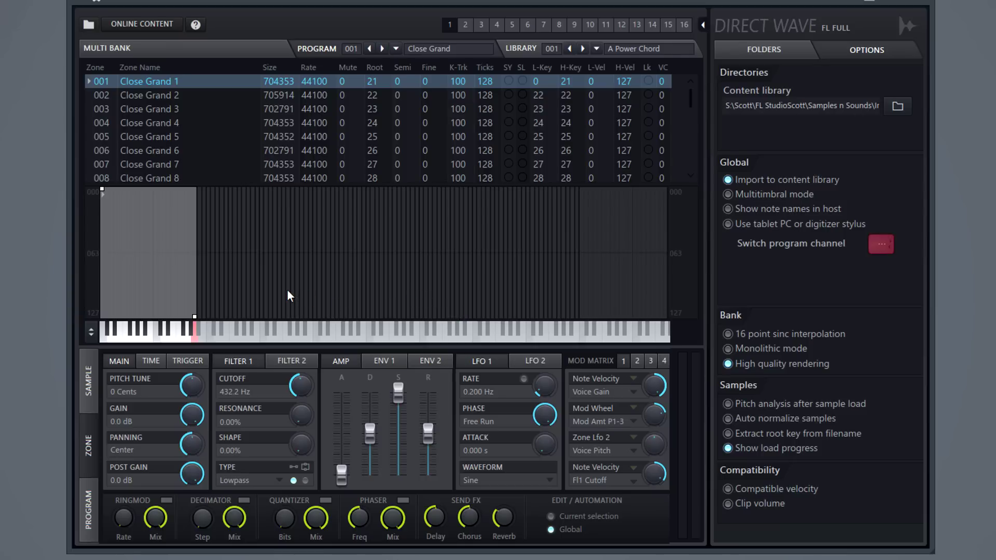
click(738, 364)
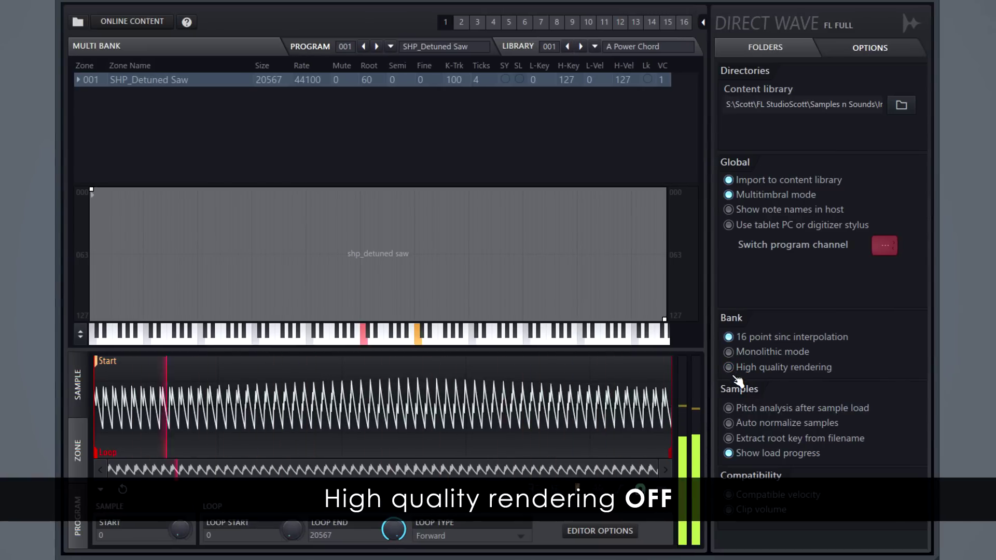
click(732, 370)
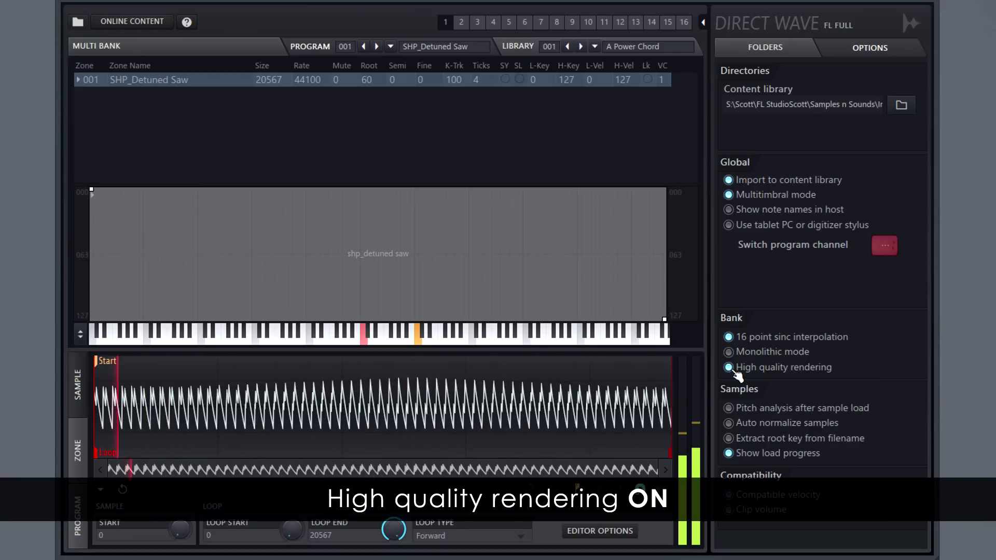
click(734, 369)
click(733, 369)
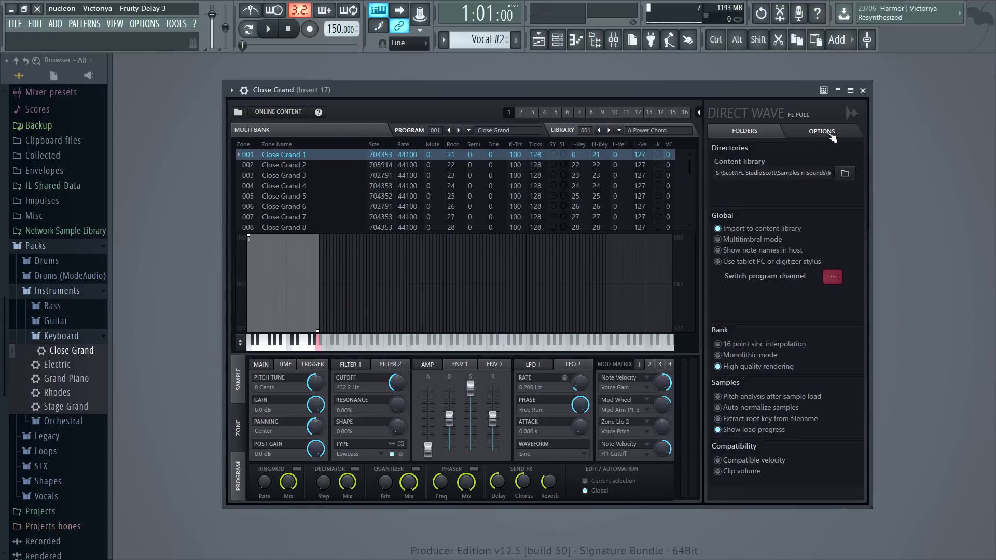
- Show the channel rack, open the Harmless #3 plugin, audition a few notes on its keyboard and close it
click(556, 39)
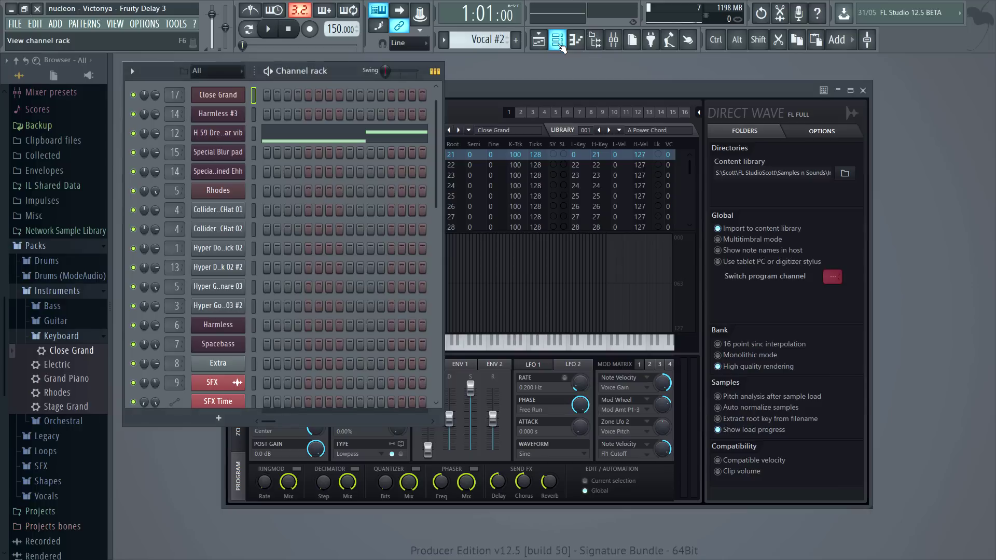
click(218, 113)
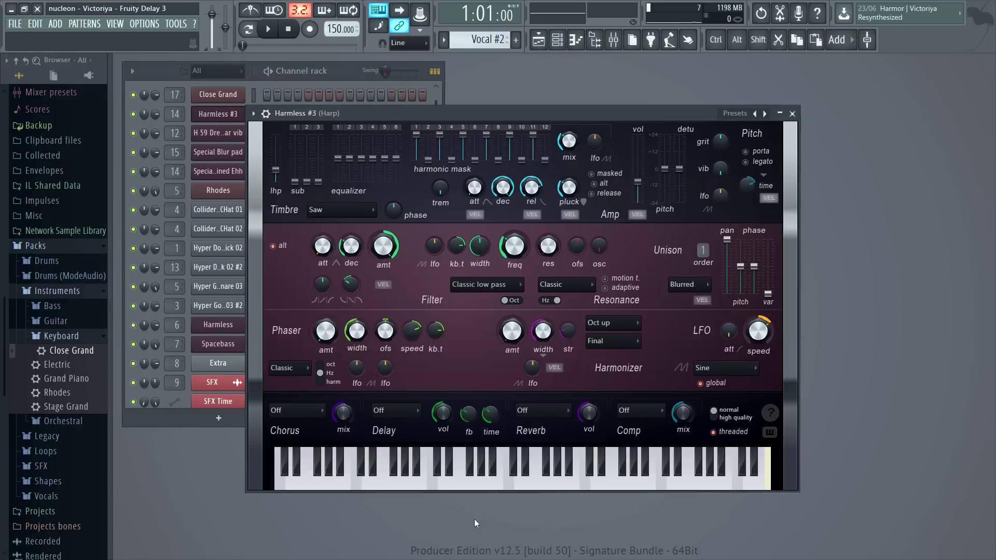
click(515, 488)
click(541, 485)
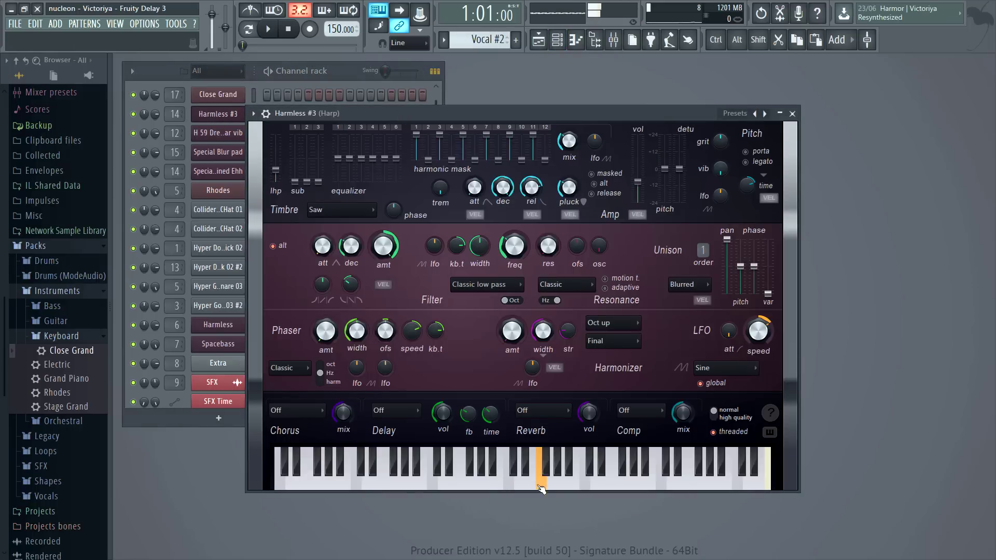
click(562, 485)
click(792, 113)
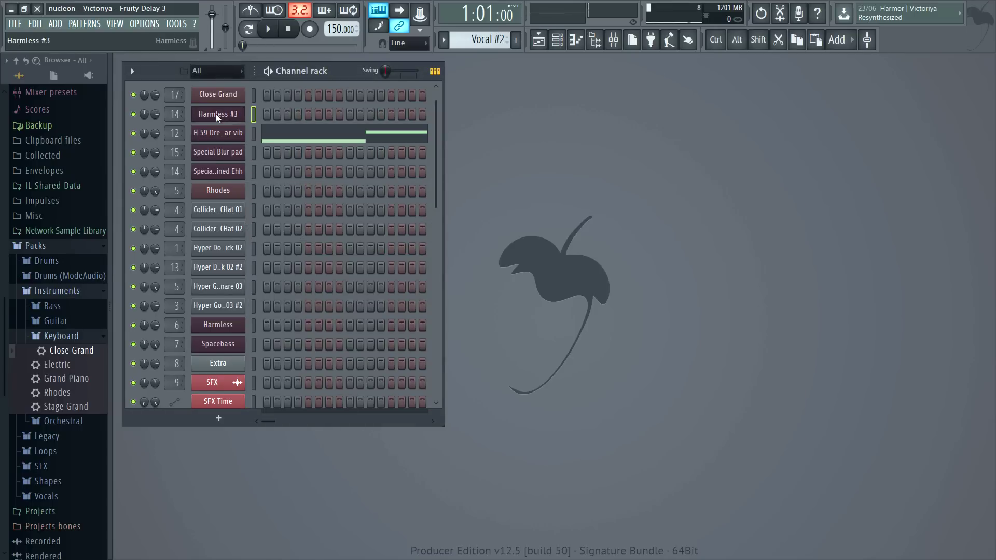
- Create a DirectWave instrument from the Harmless #3 channel, saving it as Harmless #3.dwp over the existing file
right_click(216, 113)
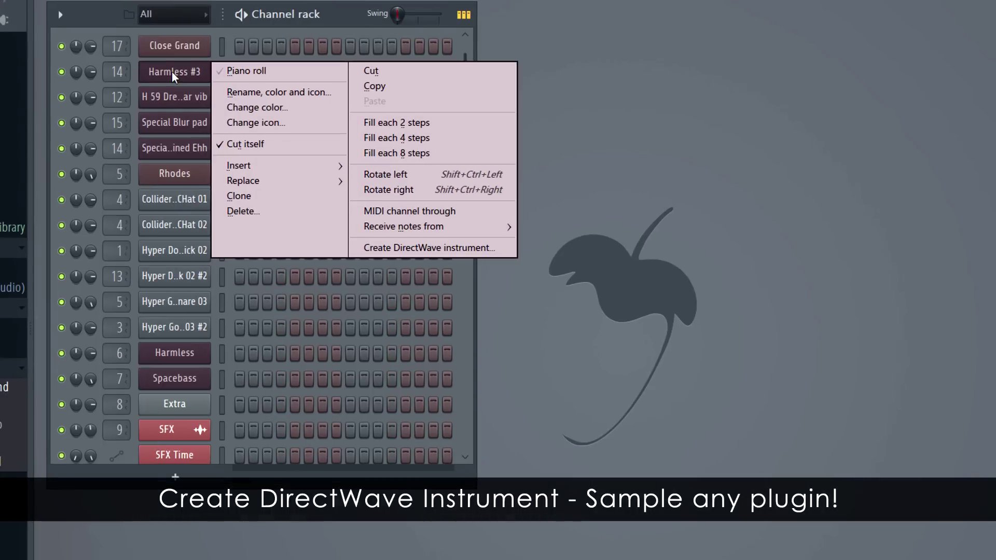
click(486, 251)
key(Return)
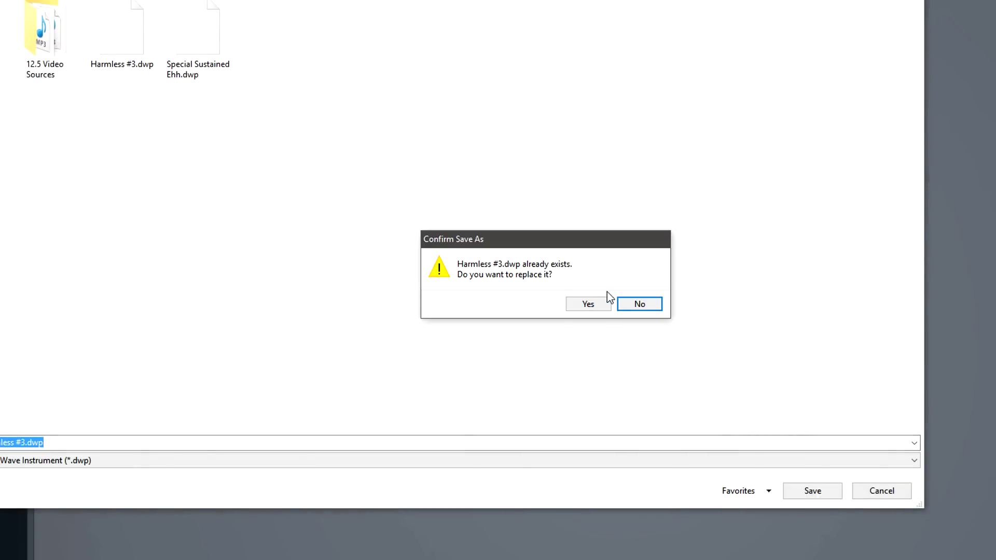
click(597, 304)
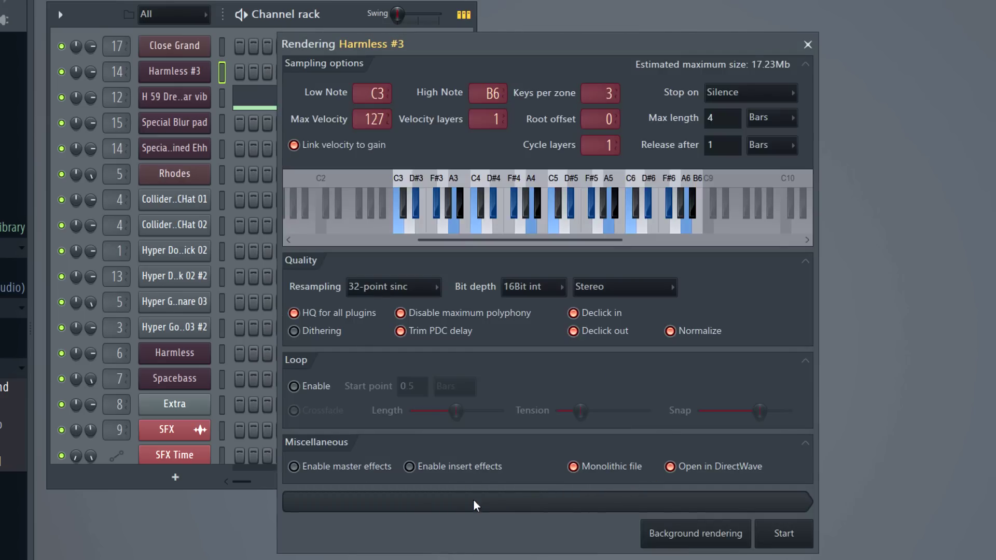
- Render the Harmless #3 instrument with high note A6, 3 keys per zone, and master and insert effects enabled
drag(490, 93, 490, 92)
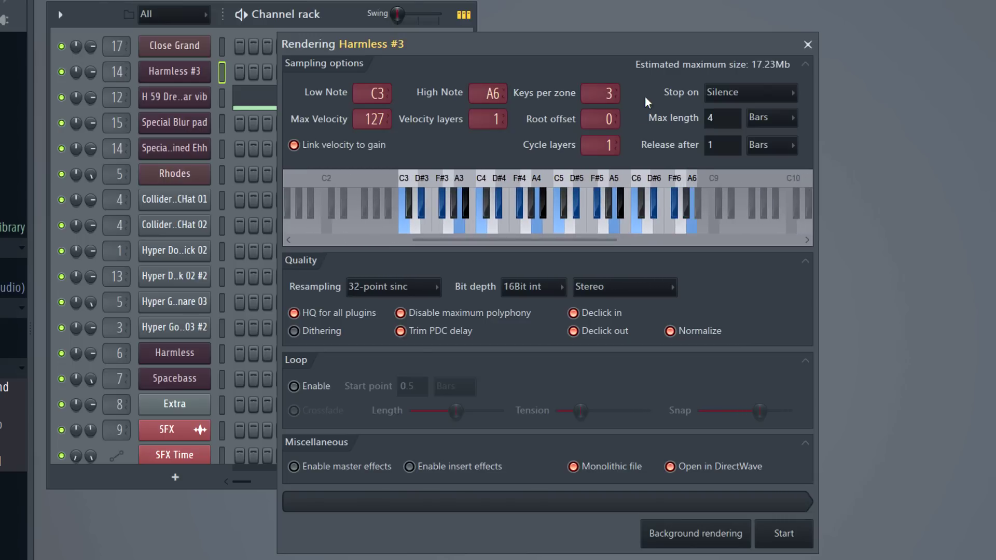
drag(609, 92, 611, 117)
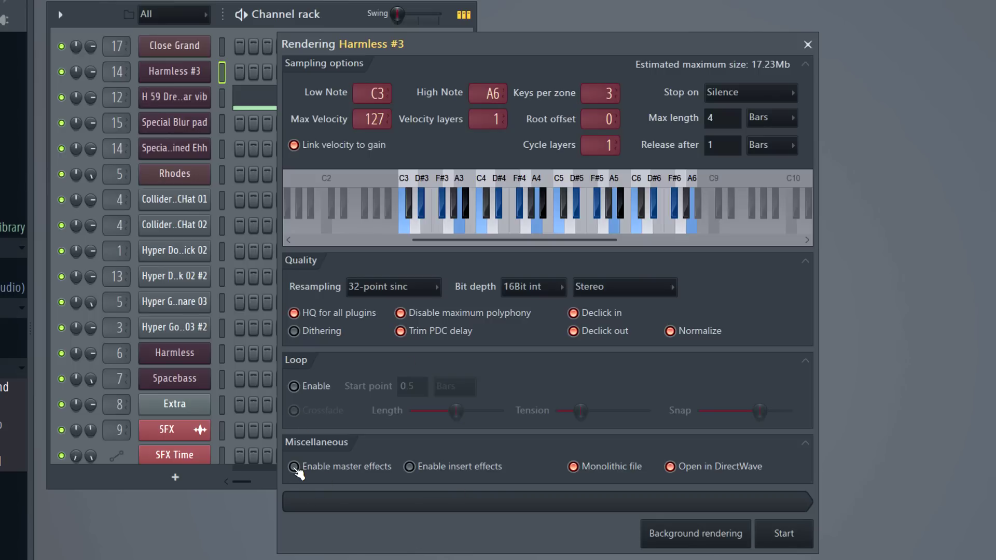
click(297, 469)
click(420, 471)
click(791, 536)
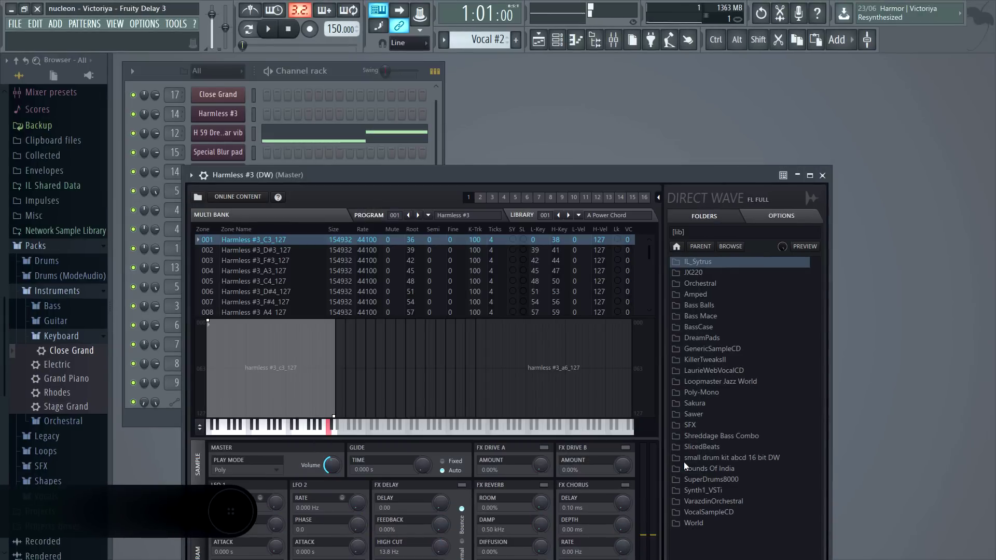
- Move the Harmless #3 DirectWave window higher on the workspace and check its options for Monolithic mode, returning to the folder list
drag(548, 176, 574, 88)
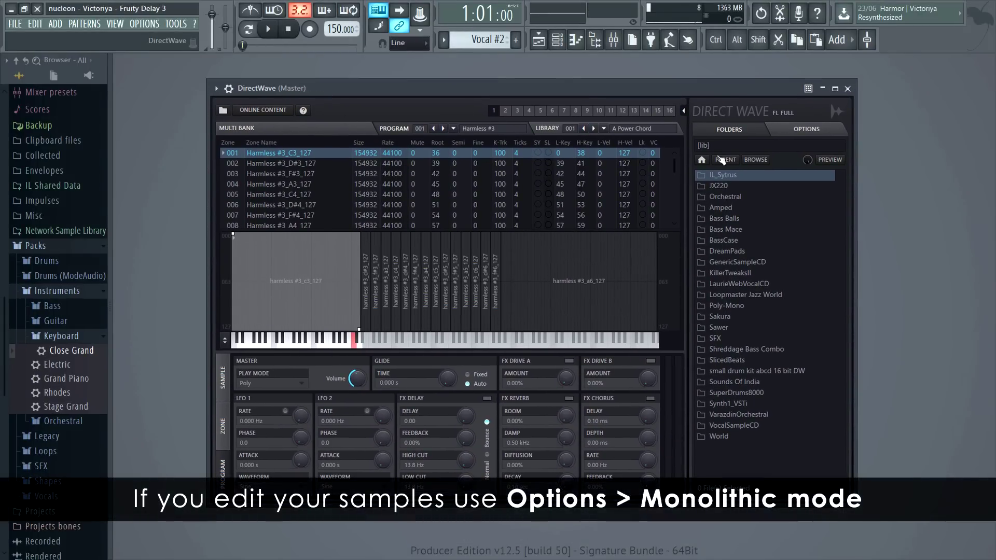
click(818, 132)
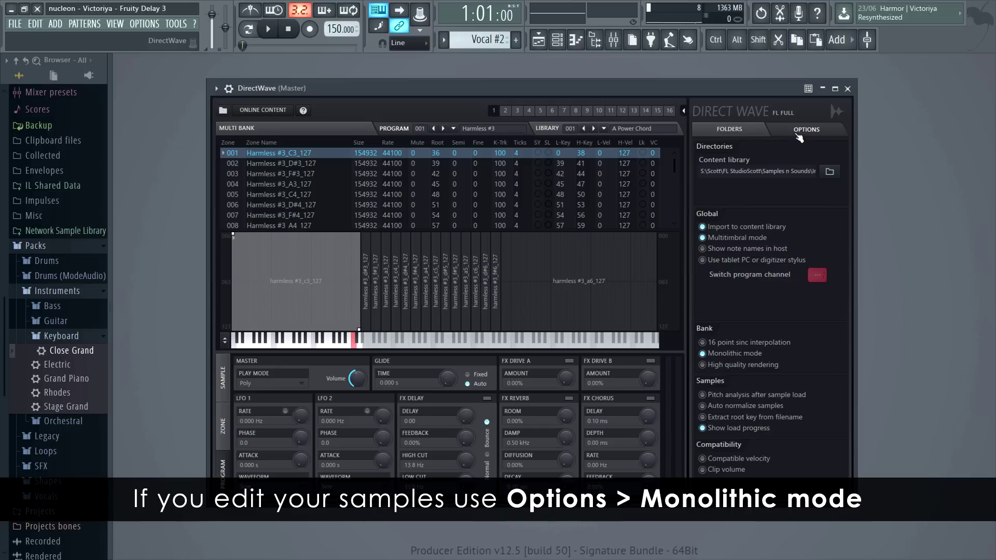
click(742, 132)
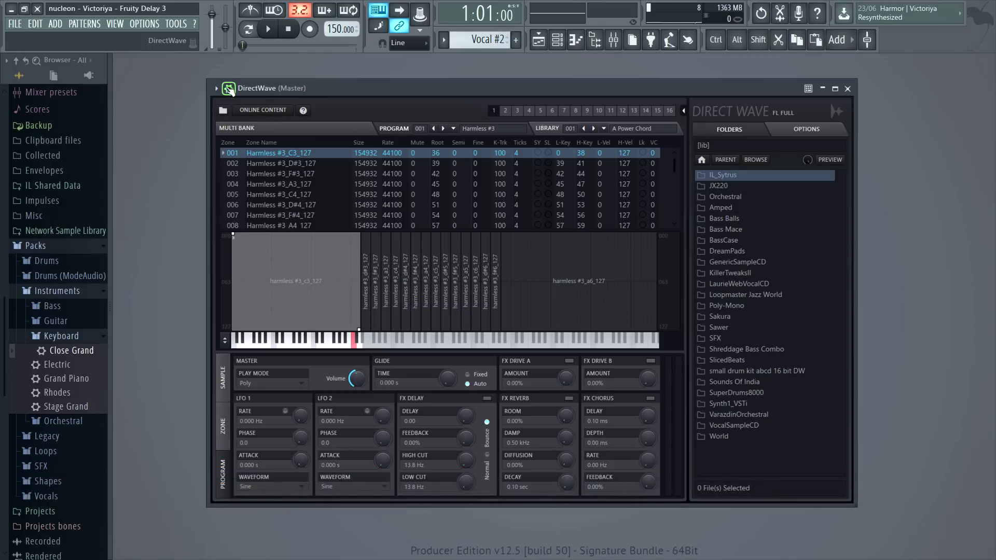
- Show the detailed settings of Harmless #3 (DW), route it to mixer track 14 and audition notes on its keyboard
click(229, 89)
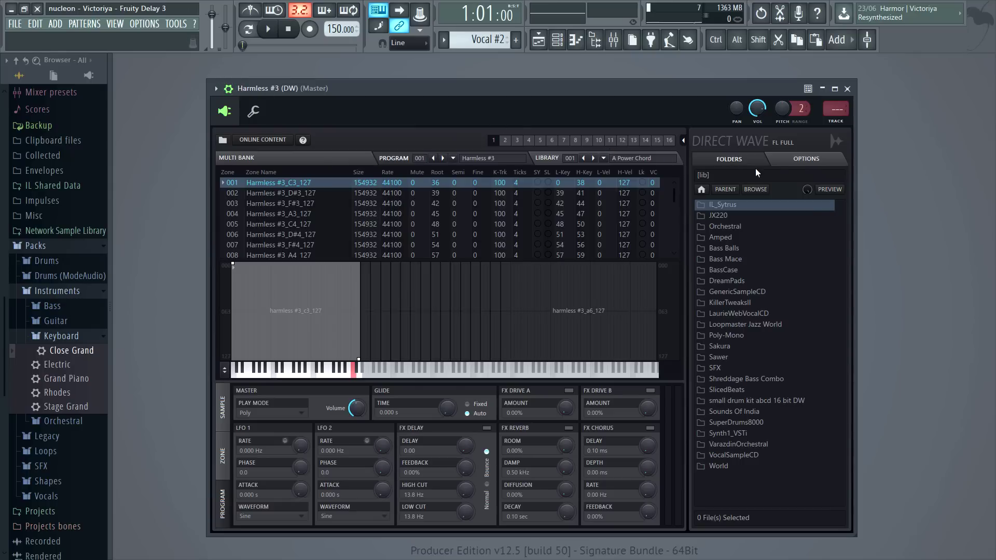
drag(836, 109, 835, 99)
drag(382, 378, 423, 381)
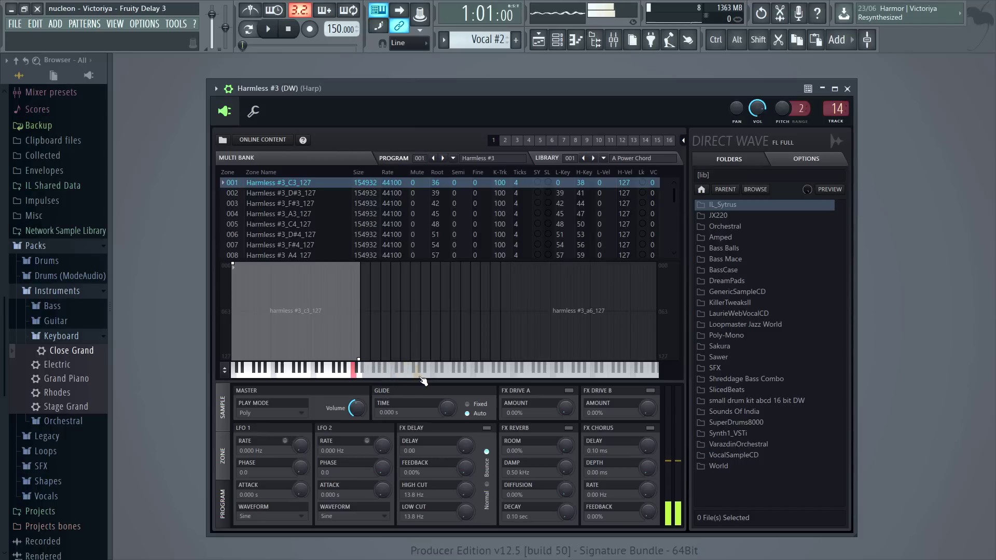
- Select the F#4 and D#4 zones in the zone map, then show the channel rack and pick the Harmless #3 channel
click(420, 336)
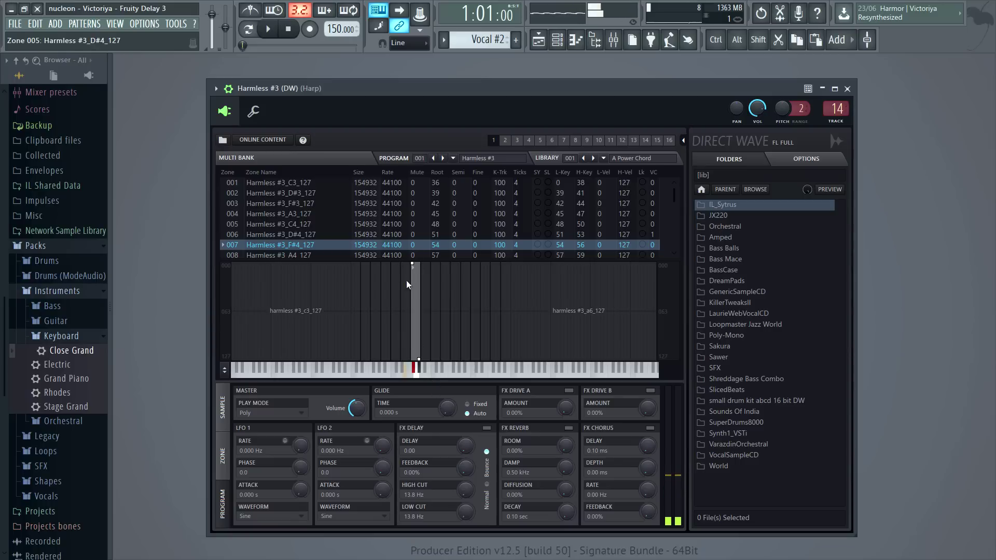
click(407, 293)
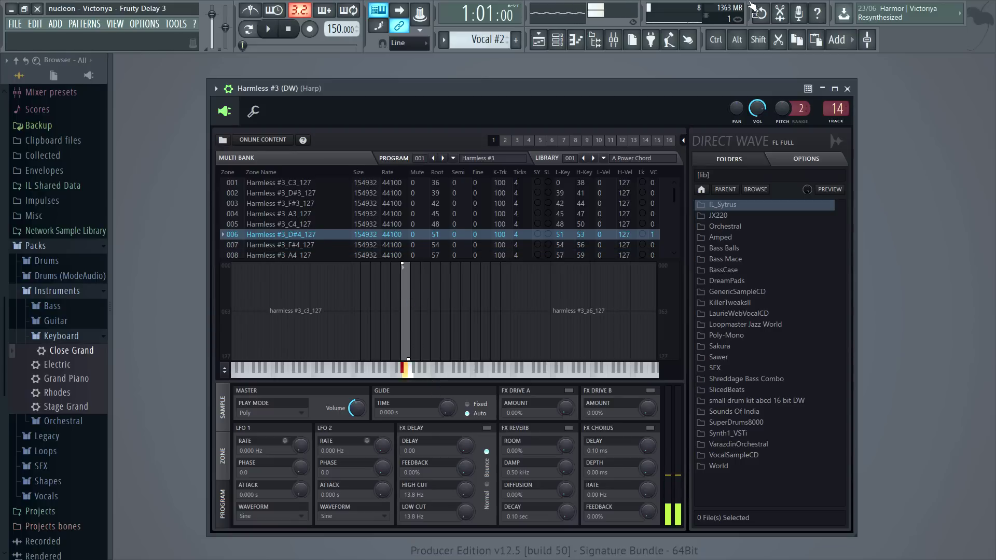
click(556, 40)
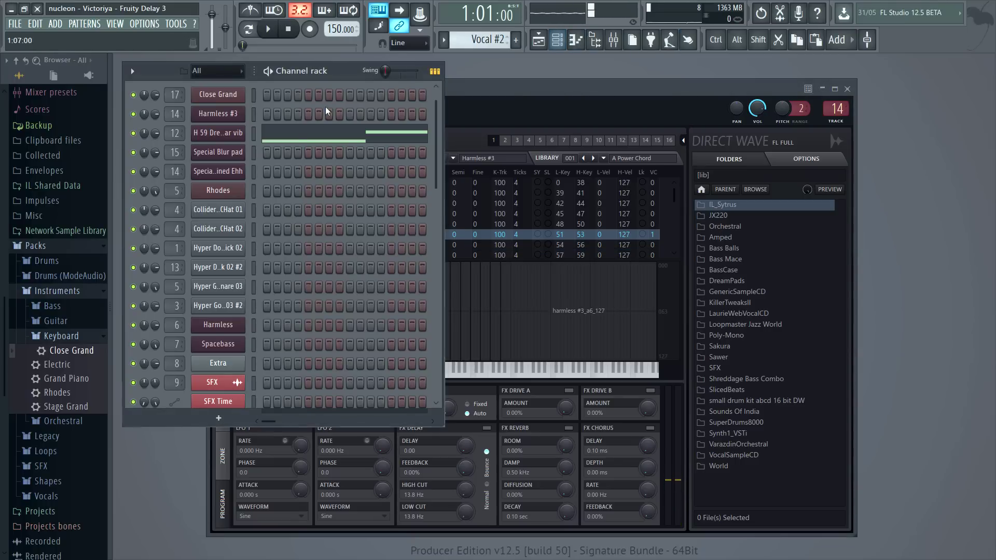
click(241, 114)
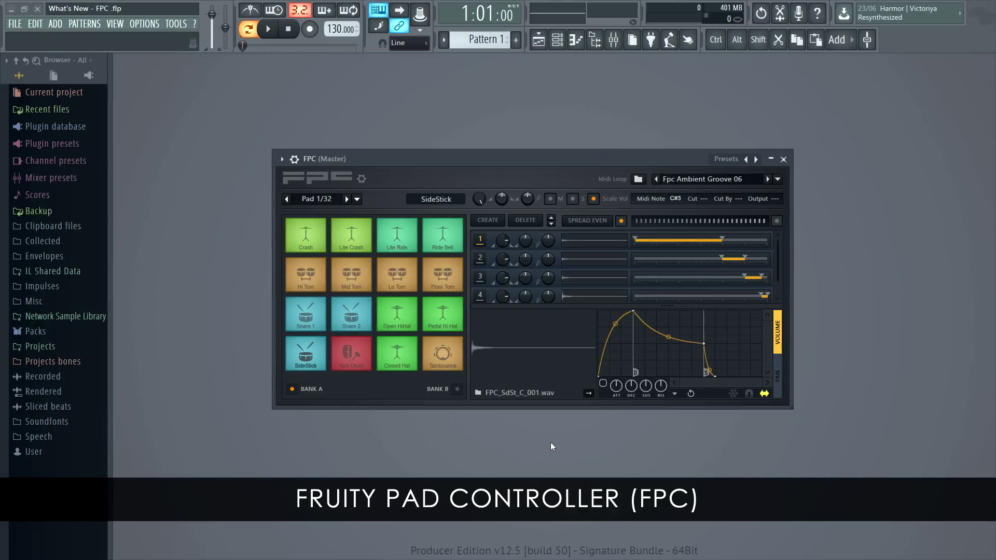
- Enlarge the FPC window, expand its envelope editor and toggle the SideStick pad's volume envelope on and off
drag(791, 409, 926, 523)
drag(787, 421, 785, 322)
click(602, 498)
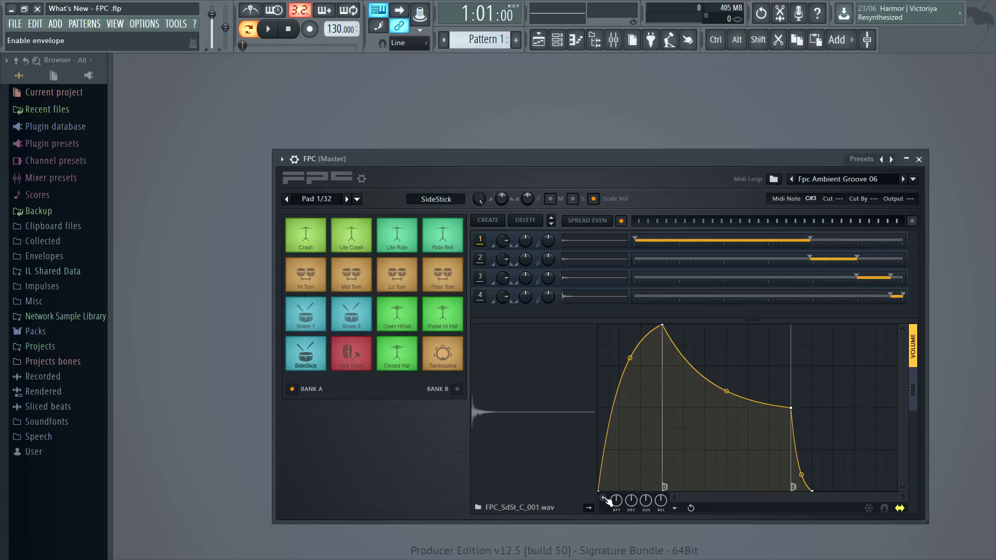
click(603, 498)
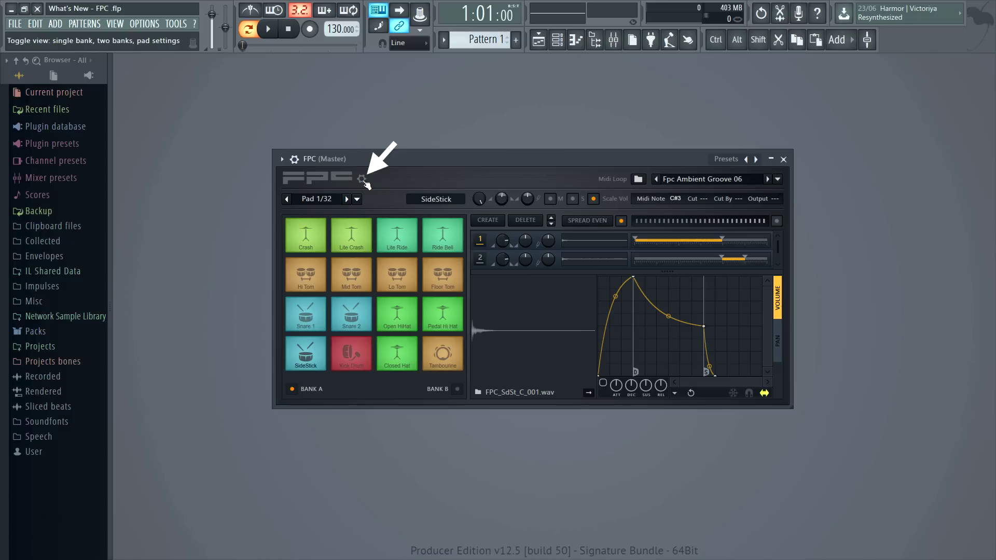
- Cycle the FPC view through two banks and a single bank, try resizing the window in each, and return to pad settings
click(362, 179)
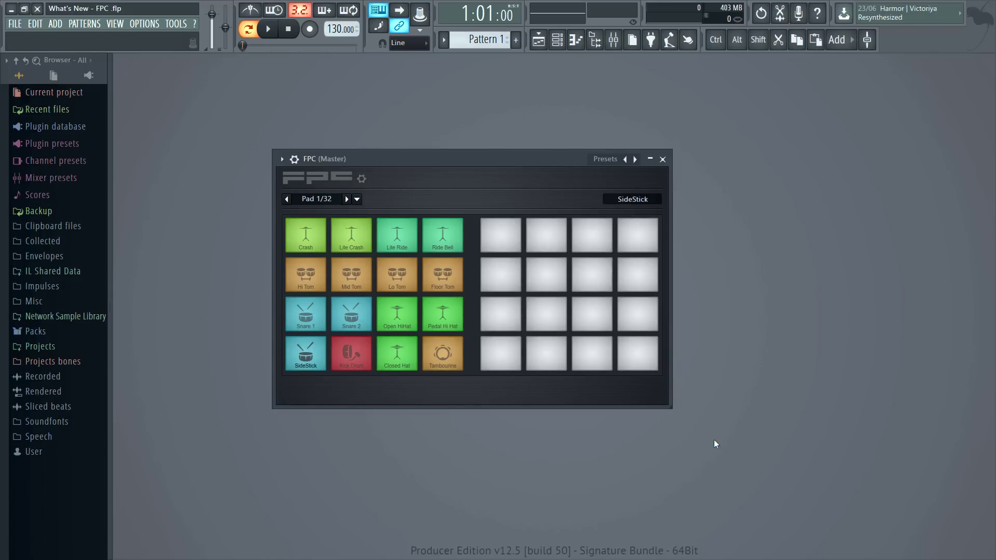
drag(670, 407, 597, 361)
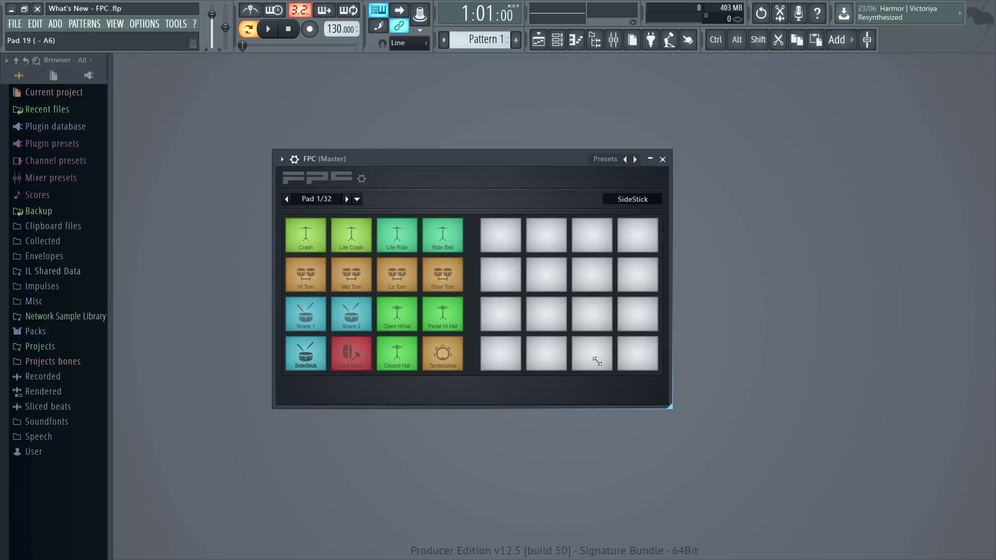
click(361, 179)
drag(475, 407, 430, 313)
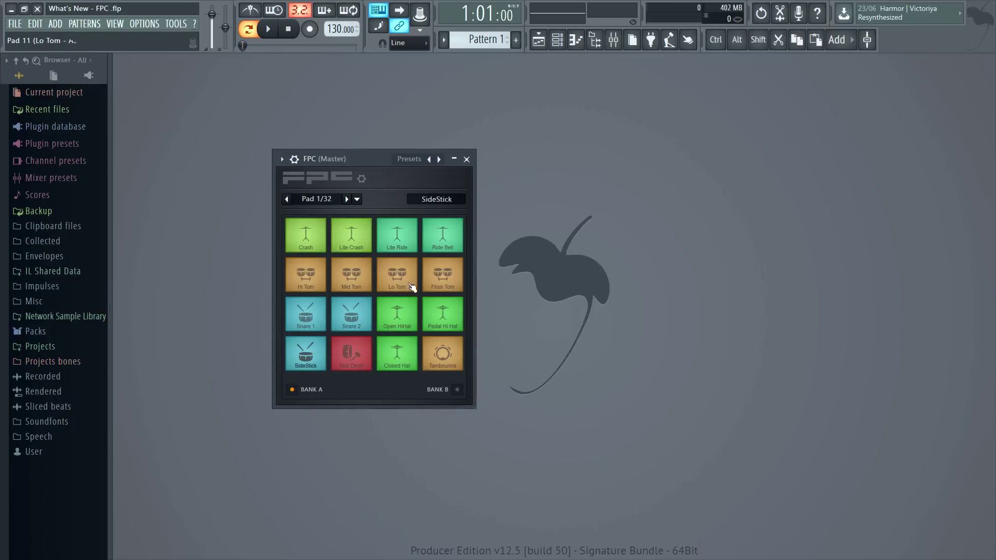
click(361, 179)
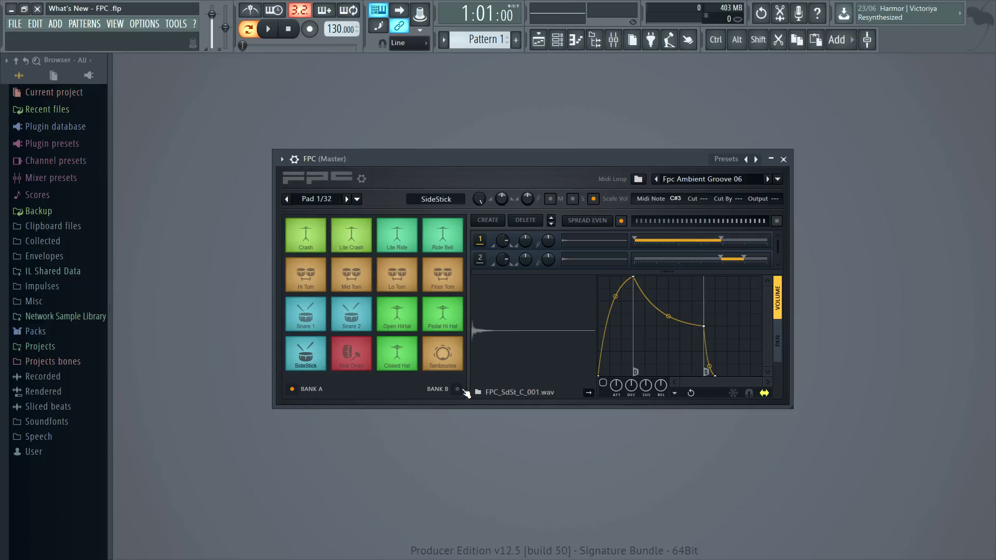
- Switch FPC to Bank B, select pad 30 and name it New
click(457, 390)
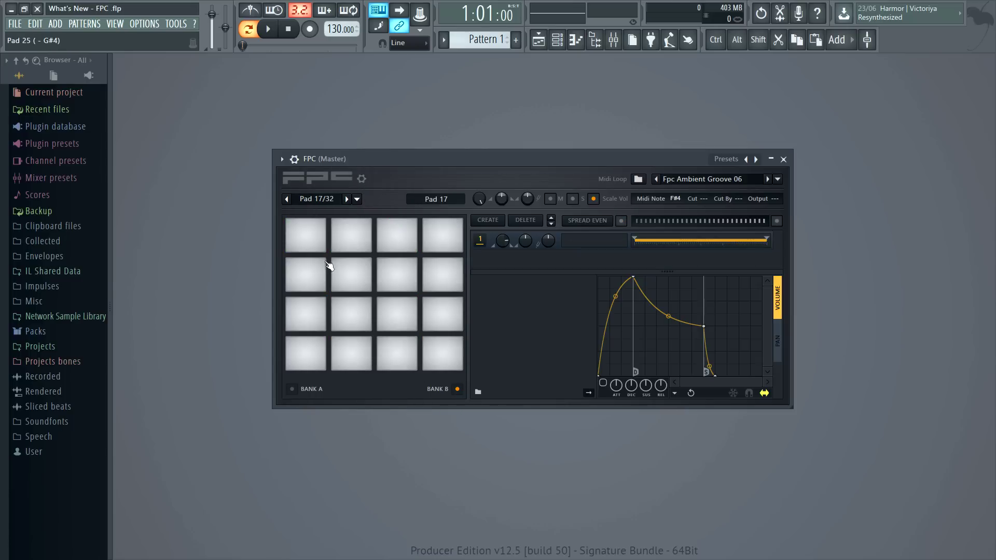
click(353, 241)
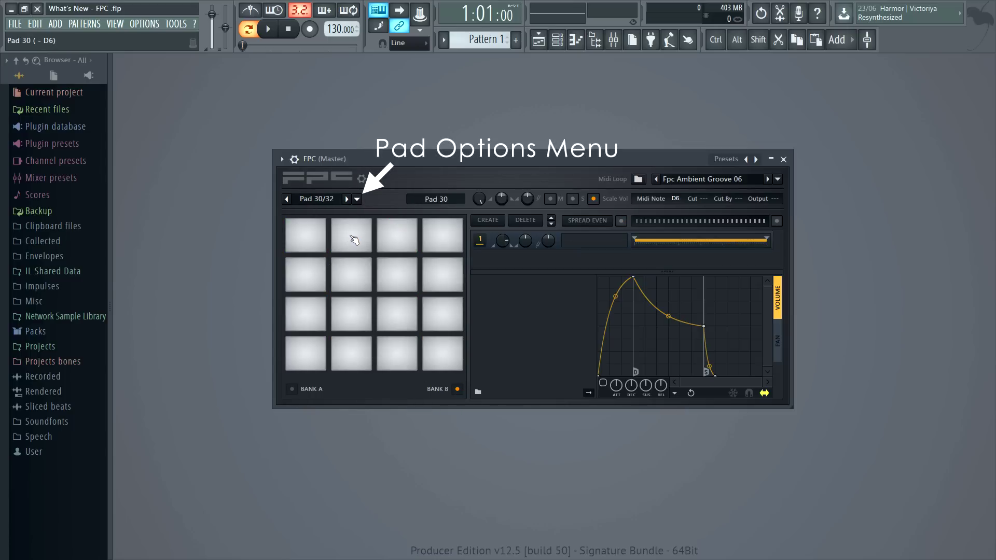
click(357, 199)
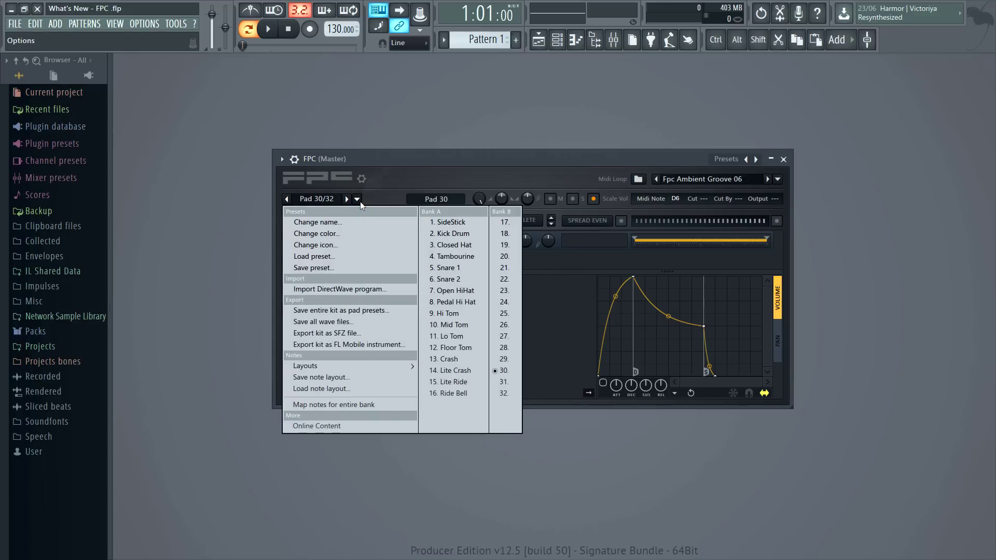
click(327, 222)
text(Ne)
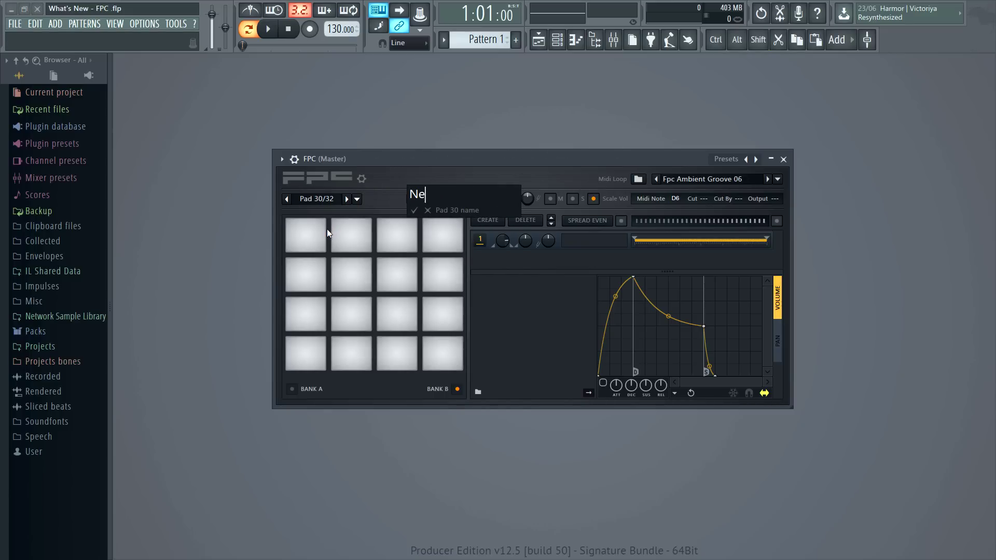
text(w)
key(Return)
- Give pad 30 a blue-violet color and an icon from the Instr group
click(357, 199)
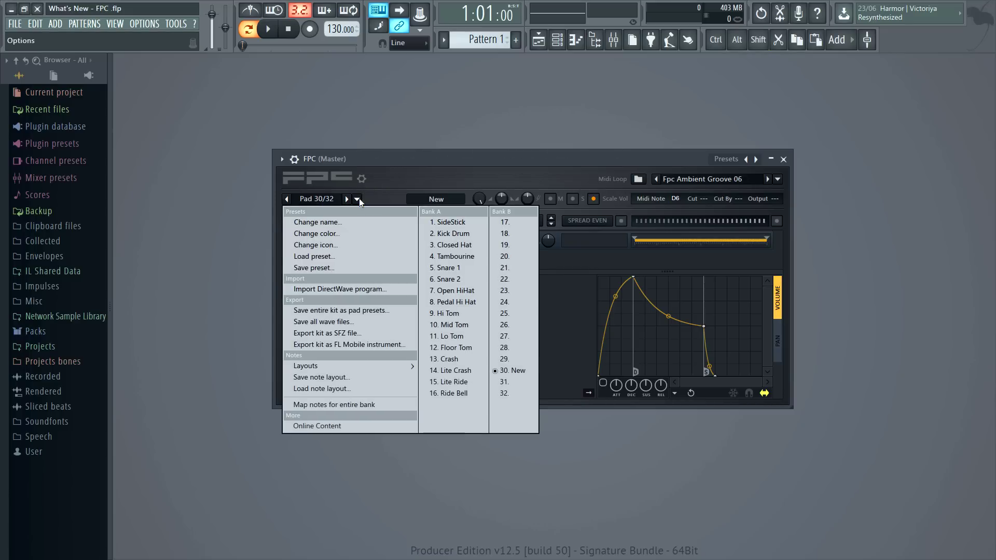
click(333, 237)
click(355, 230)
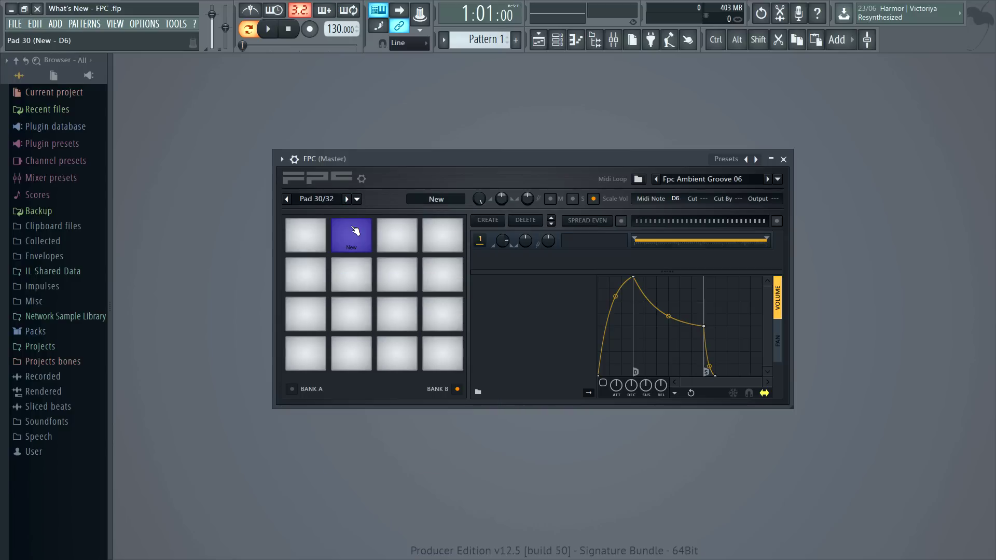
click(357, 200)
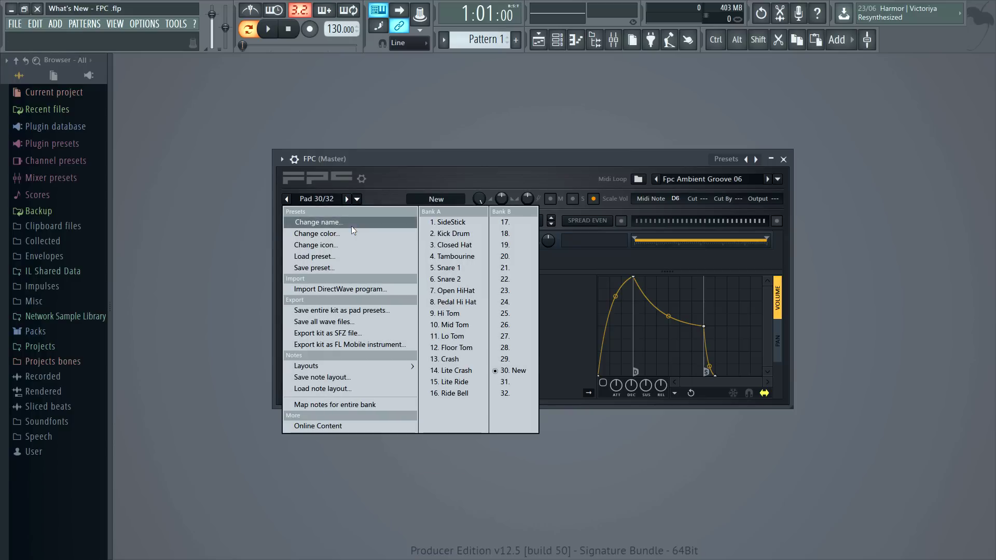
click(356, 245)
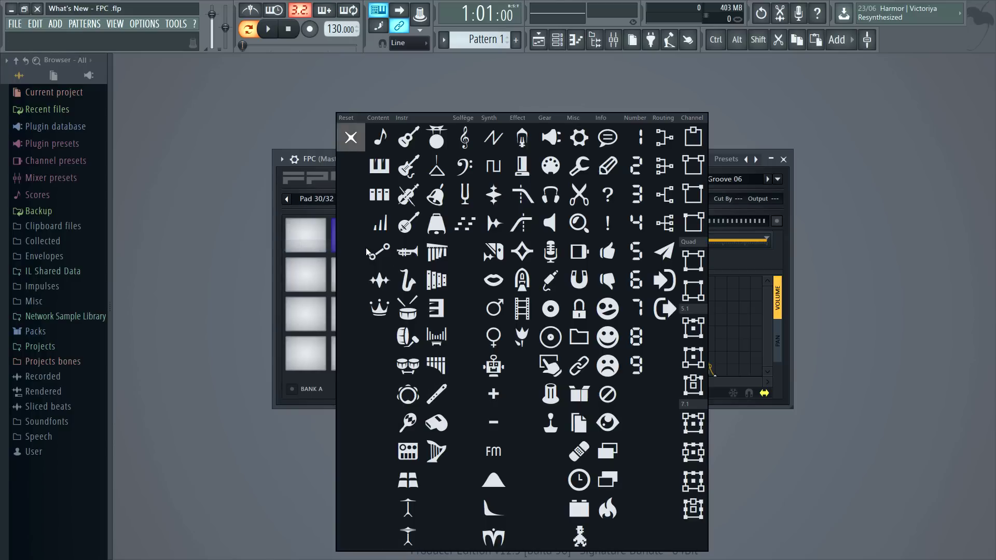
click(436, 337)
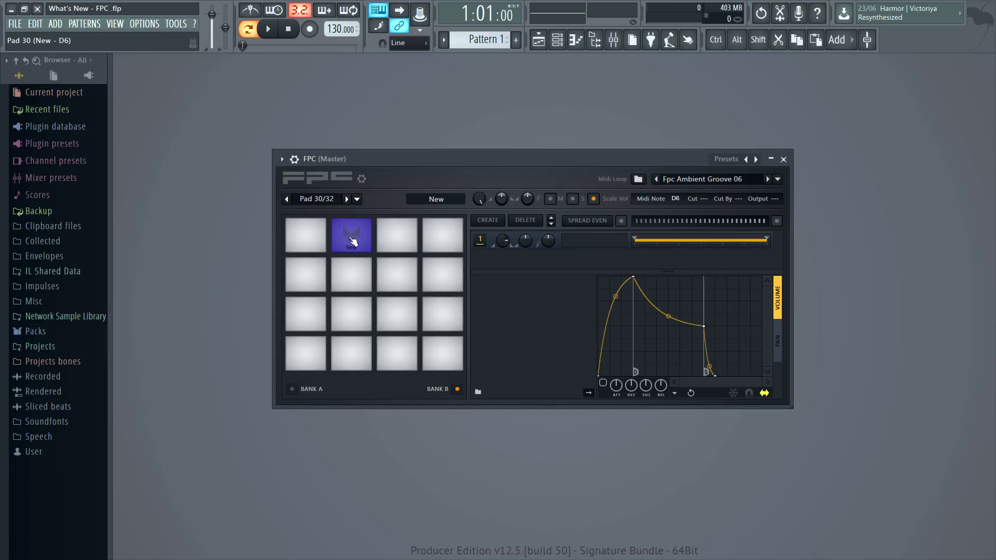
- Return FPC to Bank A and audition the Kick Drum, Floor Tom, Lo Tom and Mid Tom pads
click(293, 389)
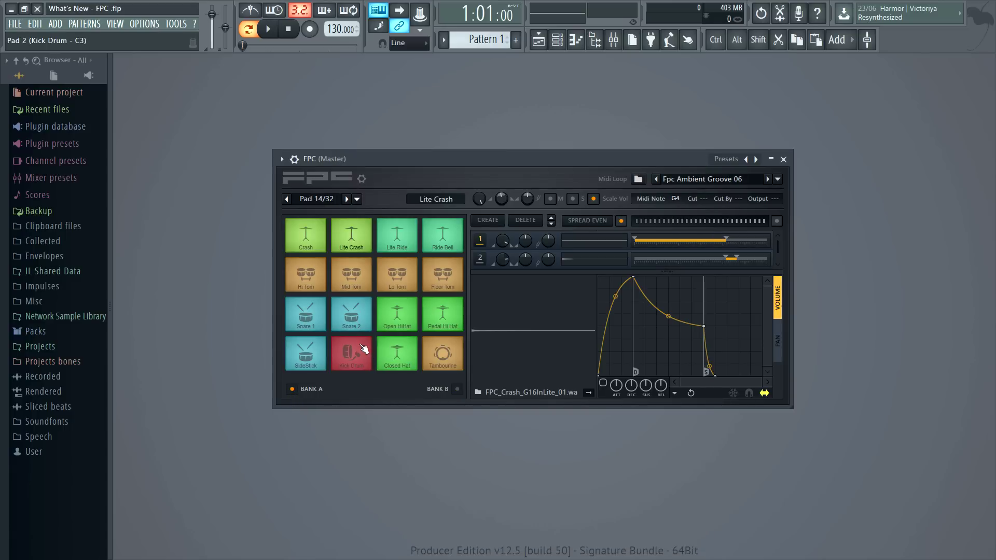
click(356, 350)
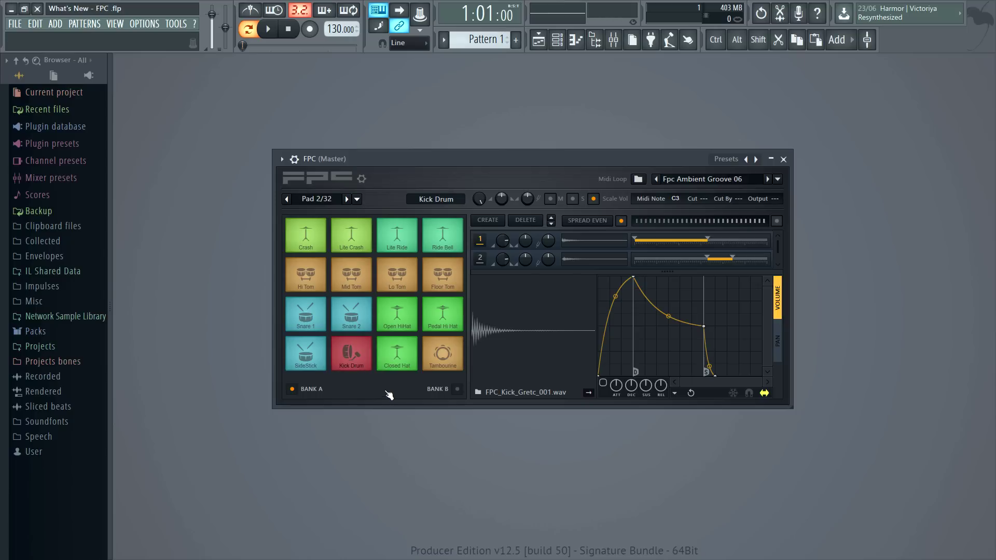
click(431, 280)
click(386, 280)
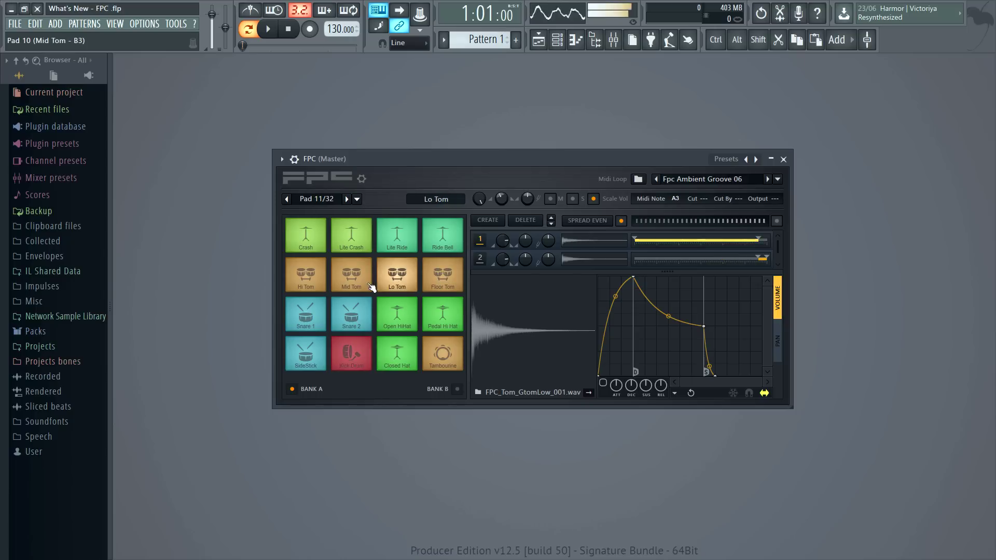
click(350, 280)
- Select the Hi Tom pad and create an automation clip for its pitch
click(308, 291)
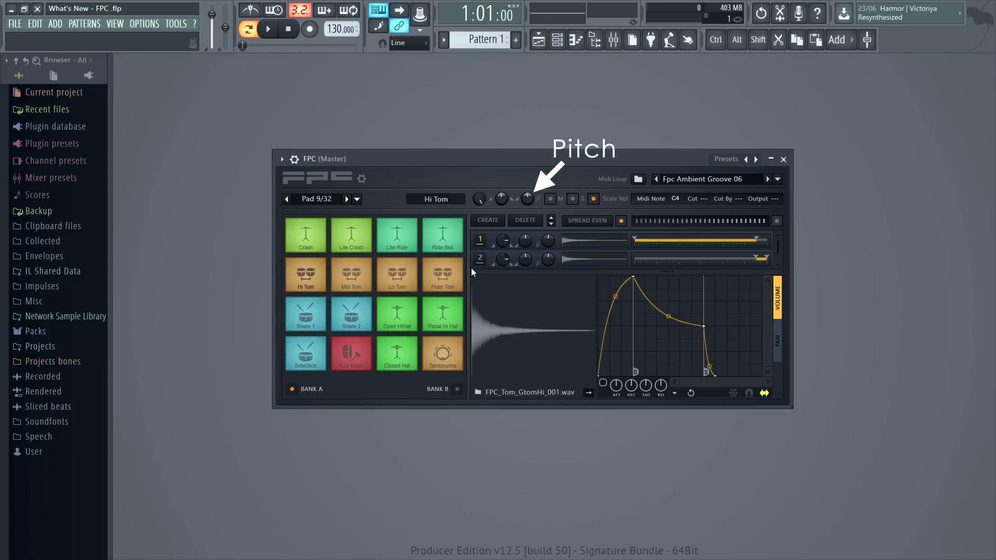
right_click(529, 202)
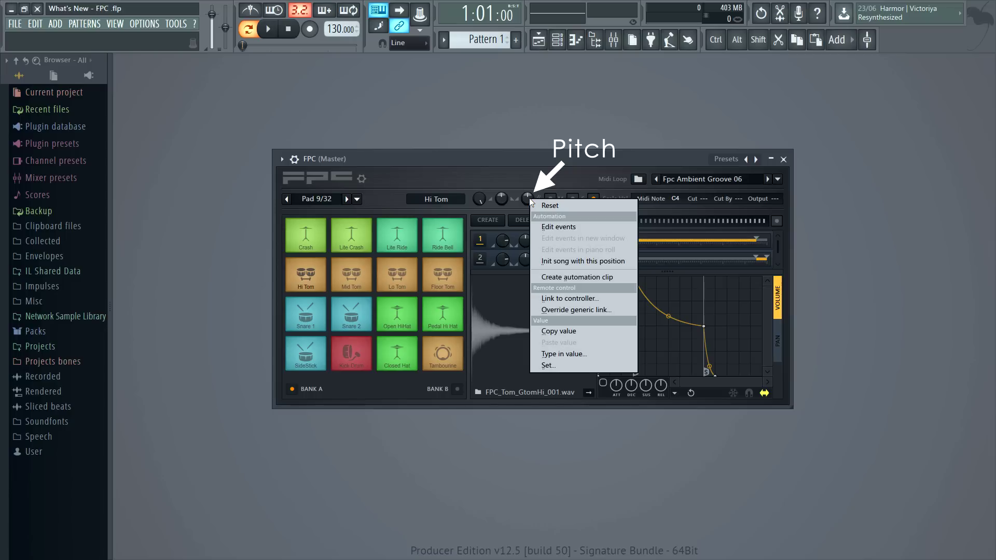
click(590, 277)
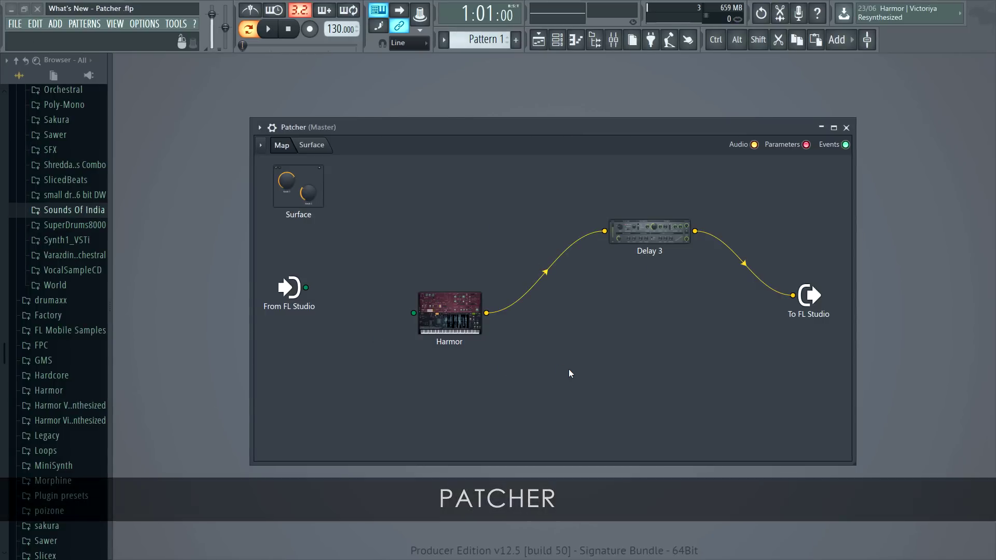
- Insert FL Keys at the input of Delay 3 in Patcher, place it above Harmor and use its plugin options
right_click(605, 234)
mouse_move(627, 252)
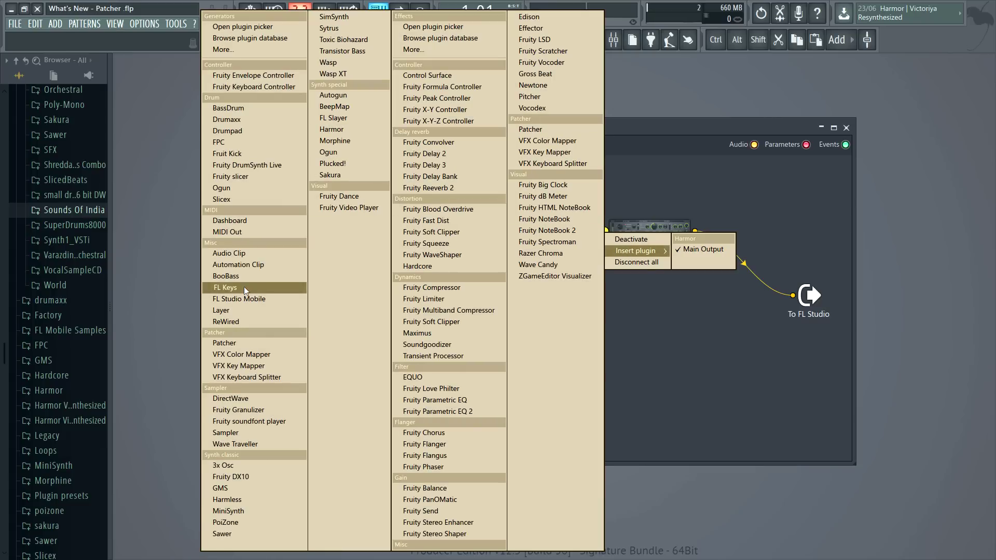
click(224, 288)
drag(519, 286, 452, 199)
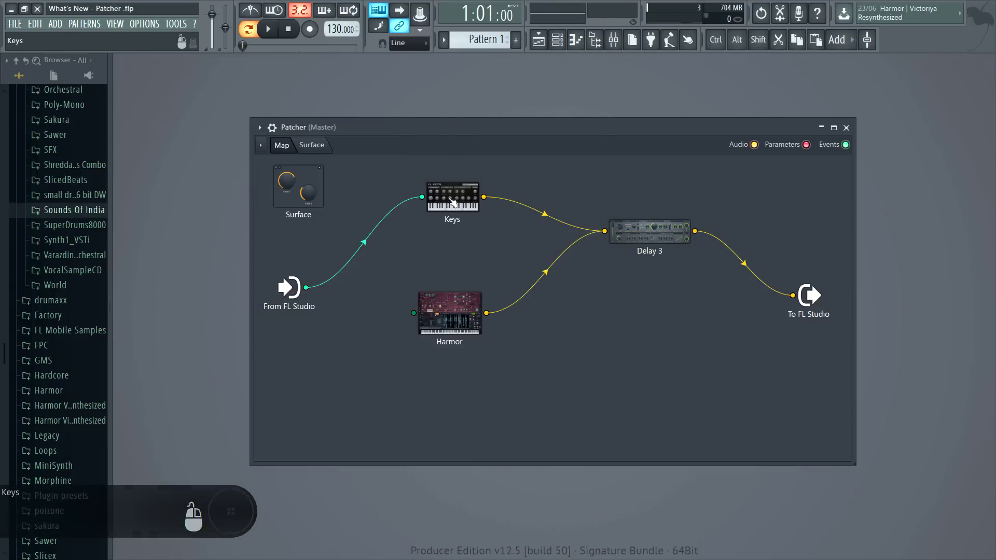
right_click(450, 200)
click(482, 248)
- Open the Control Creator from the Patcher surface and load the wheel preset with the red ruler
click(319, 145)
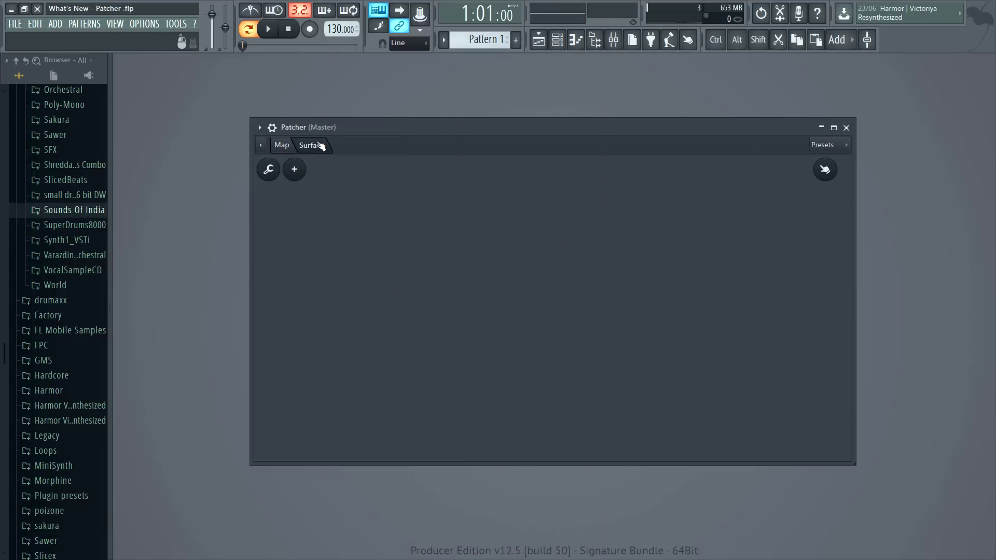
right_click(403, 198)
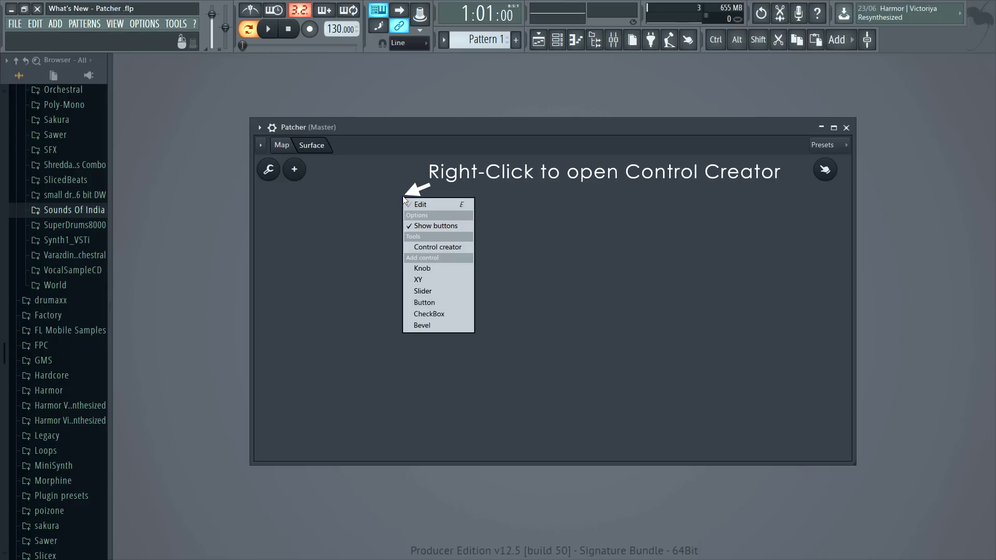
click(437, 247)
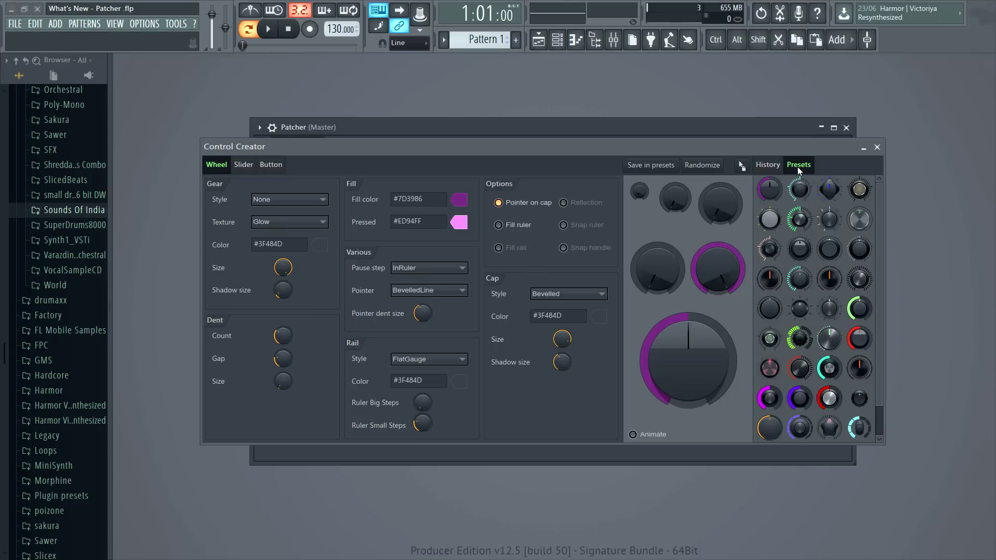
click(767, 166)
click(792, 165)
click(801, 366)
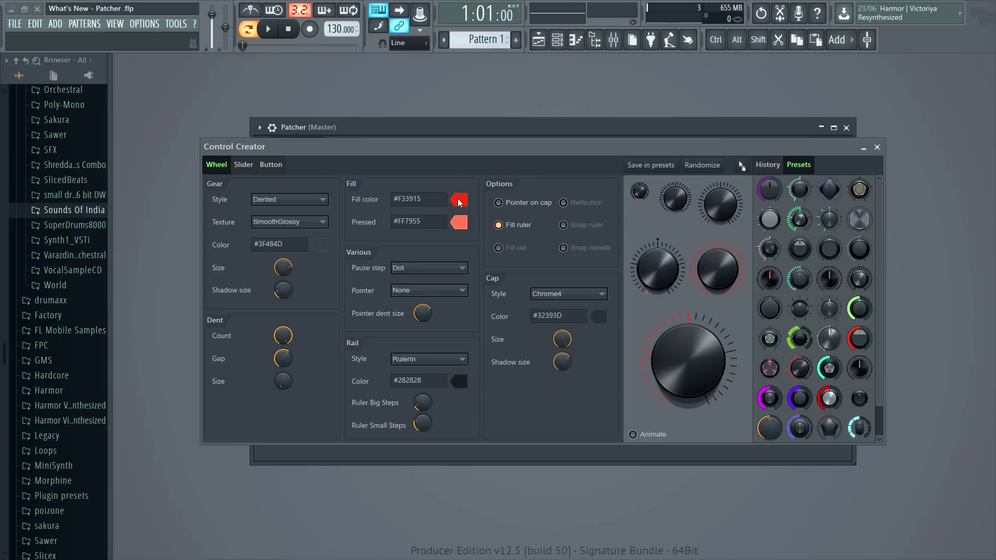
- Set the wheel's fill color to #5CA145 and pressed color to #77A145, and place it on the Patcher surface
click(459, 202)
click(497, 203)
click(457, 224)
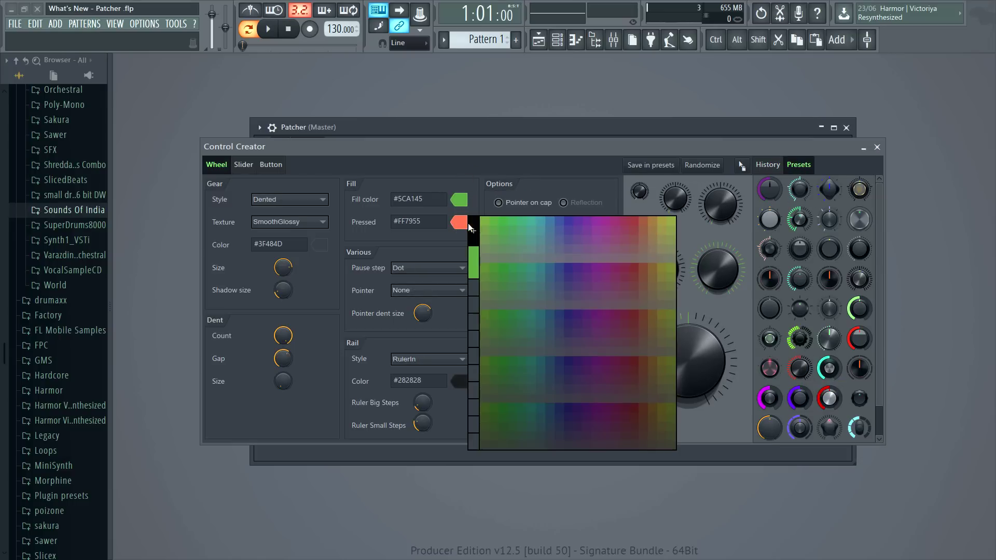
click(487, 257)
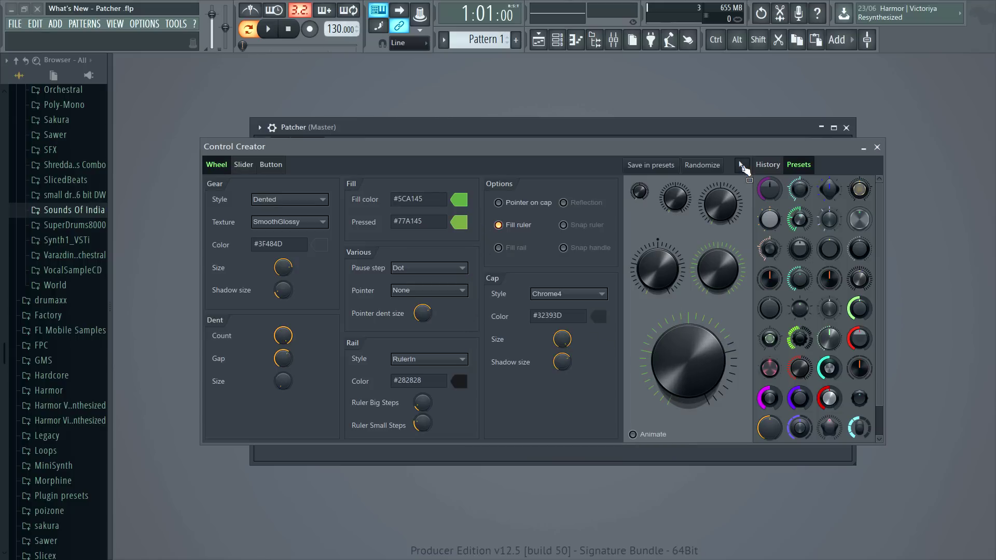
drag(729, 154, 625, 351)
click(268, 169)
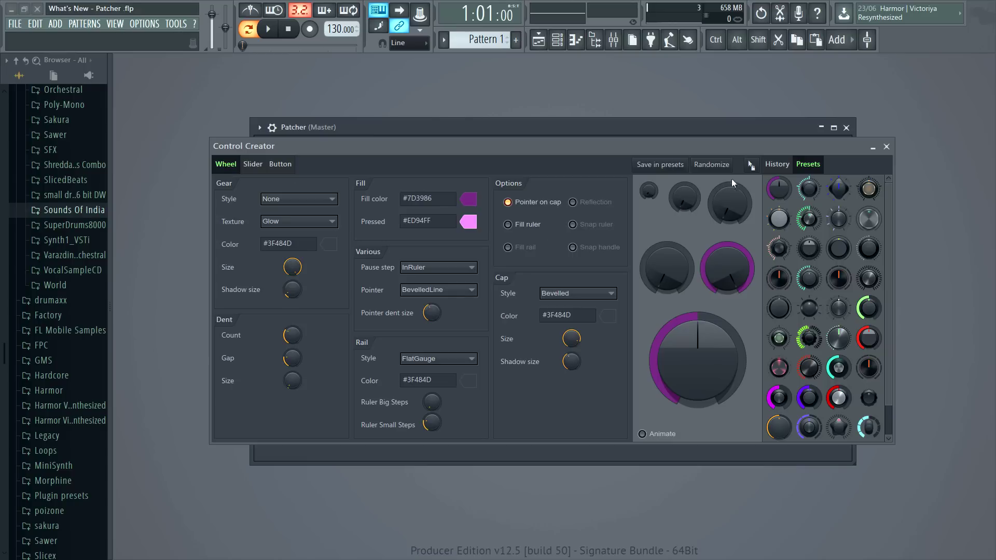
- Load the blue wheel with fill color #4745A1 from the Control Creator's history
click(776, 164)
click(784, 192)
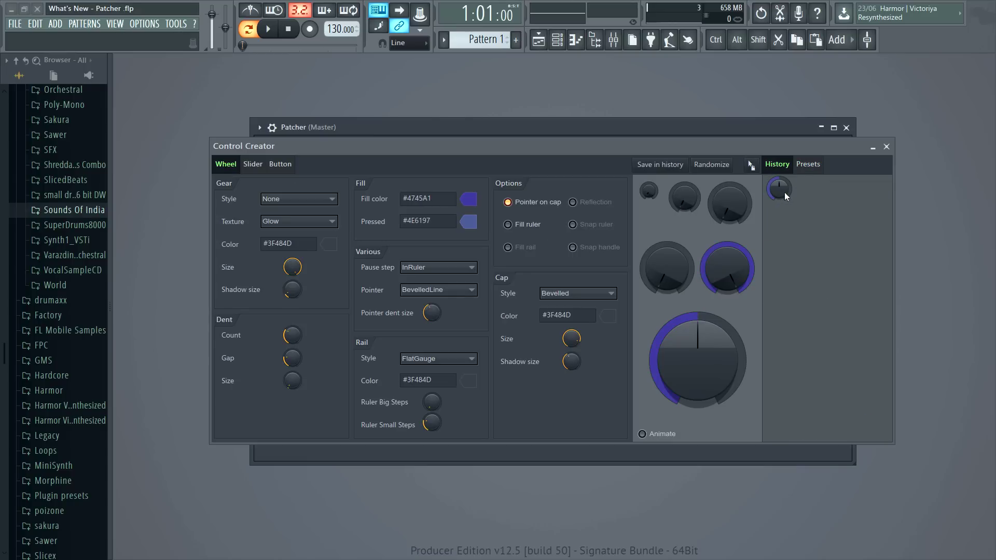
- Save the blue wheel in the Control Creator's presets under the name Mine and close the Control Creator
click(810, 164)
click(673, 169)
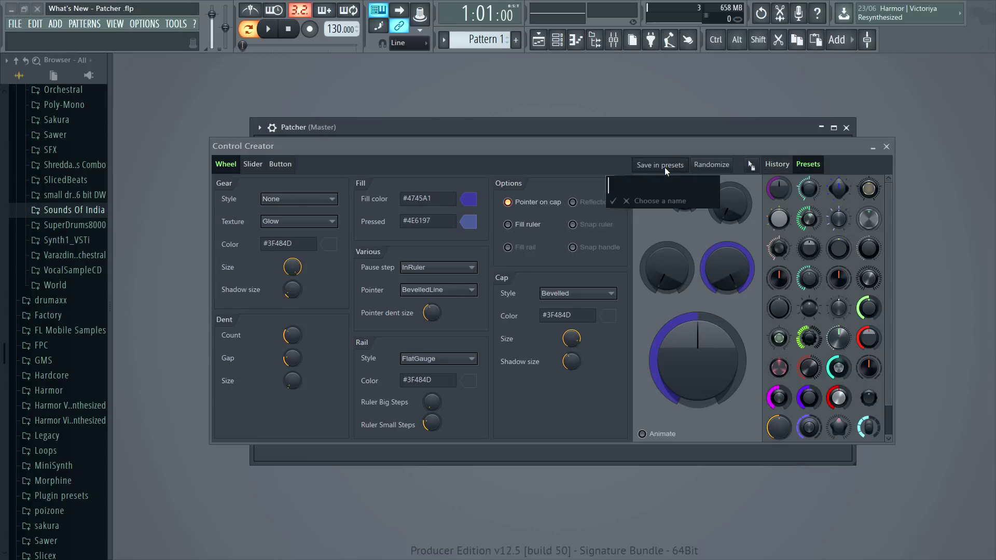
key(Return)
key(Escape)
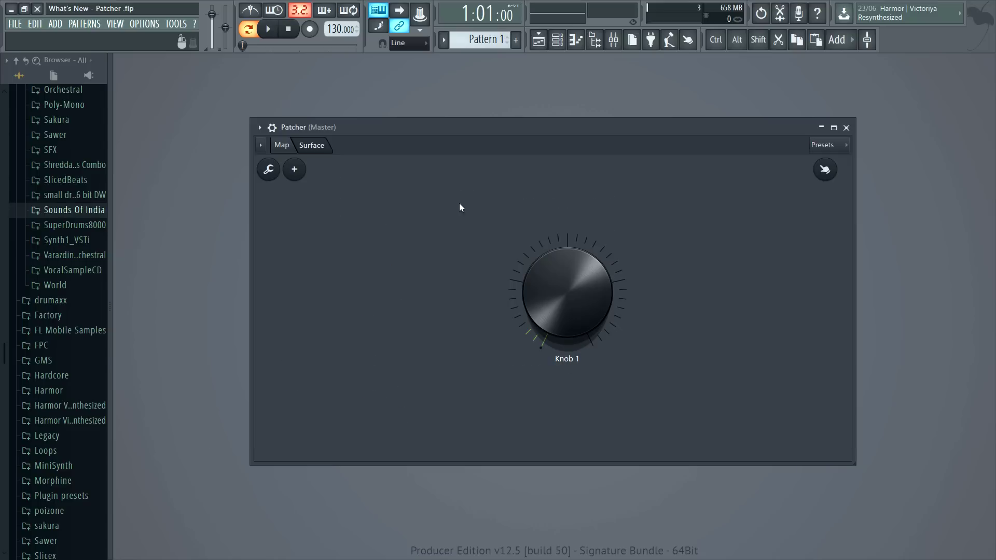
- Apply the Mine style to Knob 1 on the Patcher surface, leave edit mode and try the knob
click(268, 169)
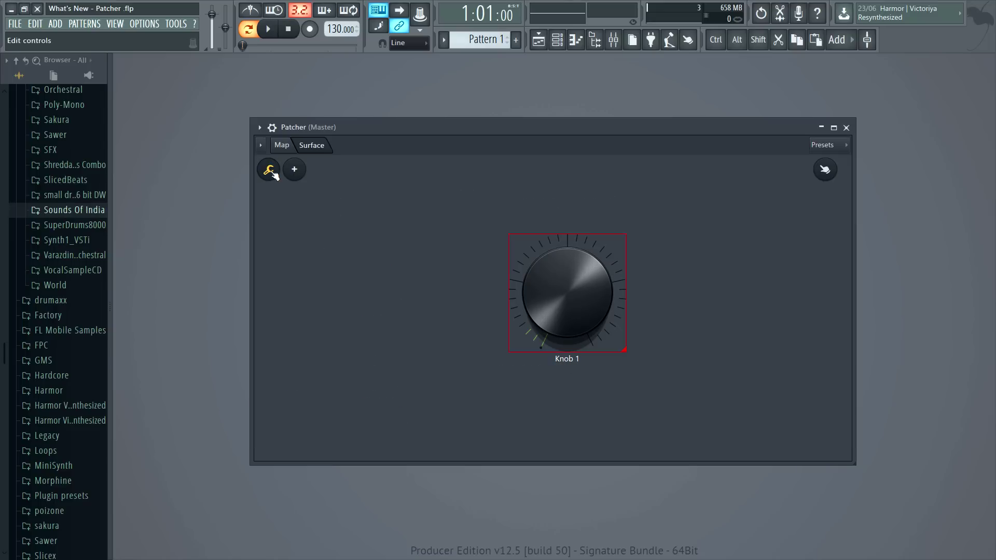
right_click(550, 266)
mouse_move(558, 293)
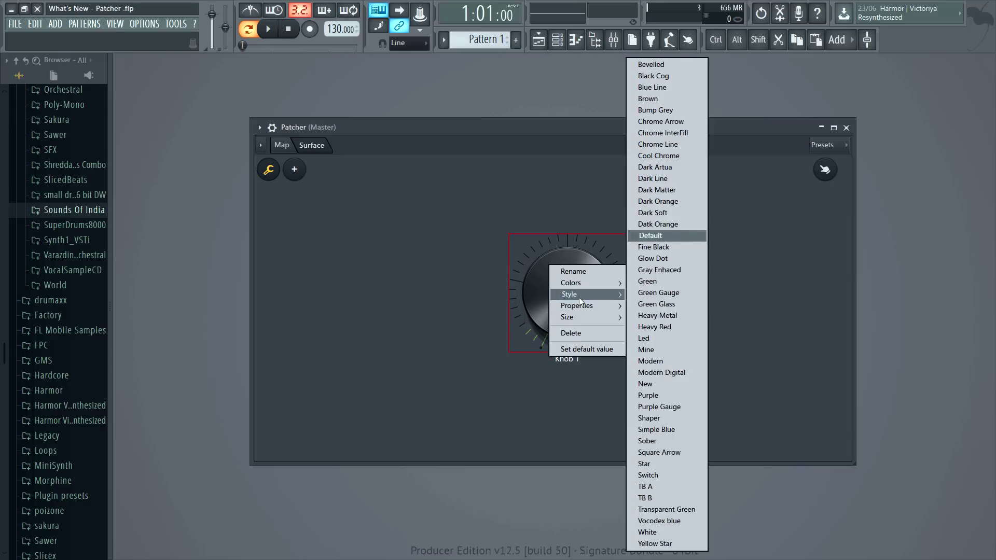
click(655, 350)
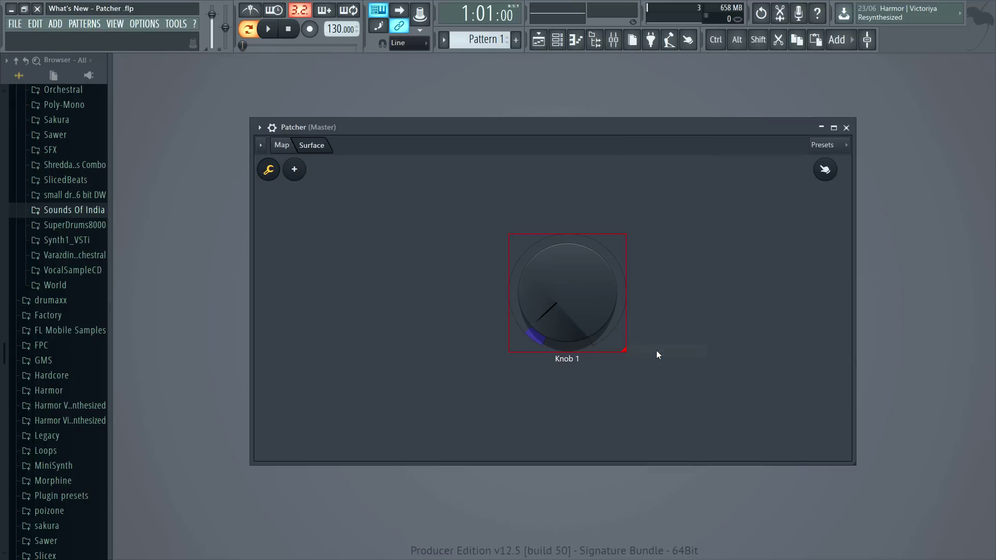
click(269, 170)
mouse_move(567, 290)
mouse_down()
mouse_move(568, 223)
mouse_move(568, 285)
mouse_up()
- Link Knob 1 of the Surface to Harmor's "Velocity to volume envelope attack time" parameter in the Patcher map
click(282, 145)
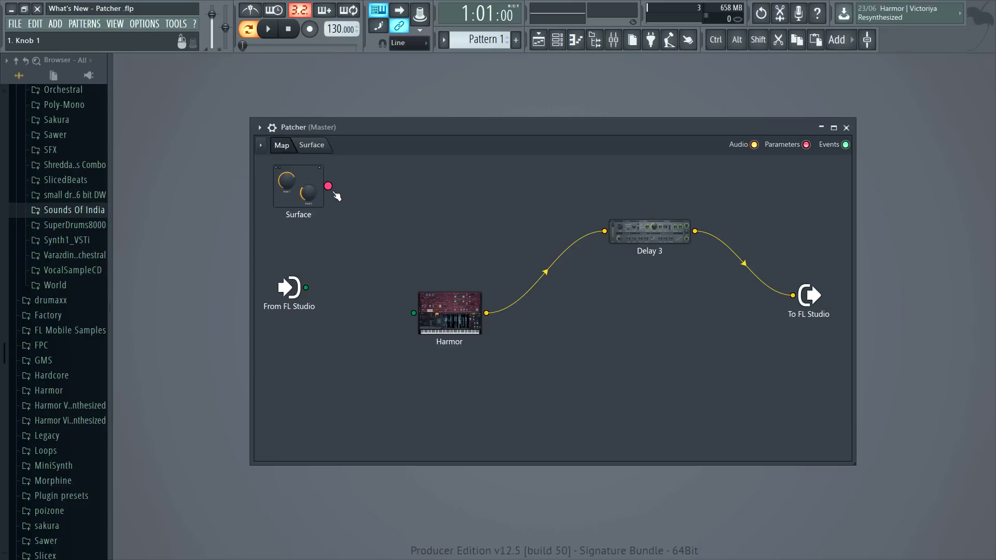
drag(329, 187, 396, 203)
drag(420, 292, 450, 304)
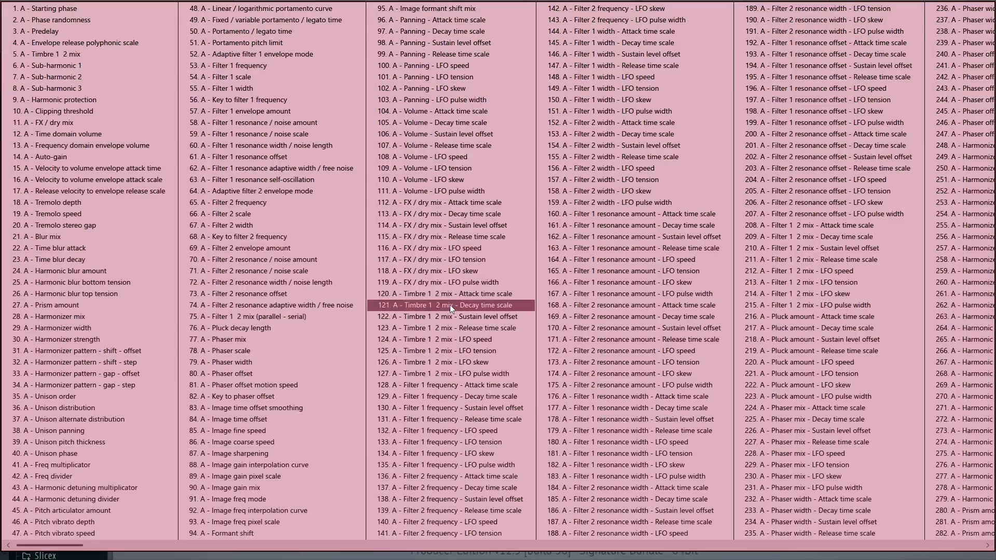
click(72, 168)
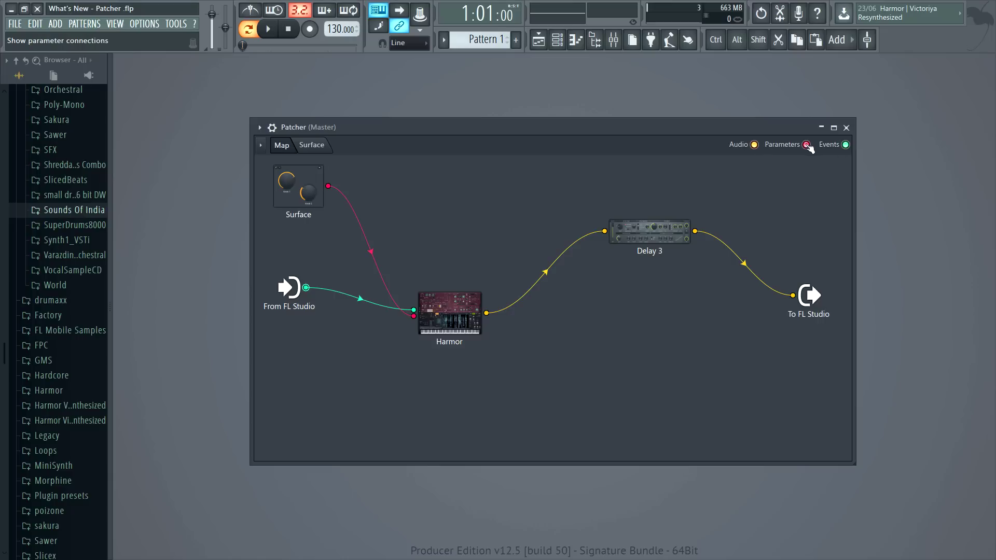
- Isolate the audio, parameter and event connections in the Patcher map one at a time and show all connections again
click(755, 145)
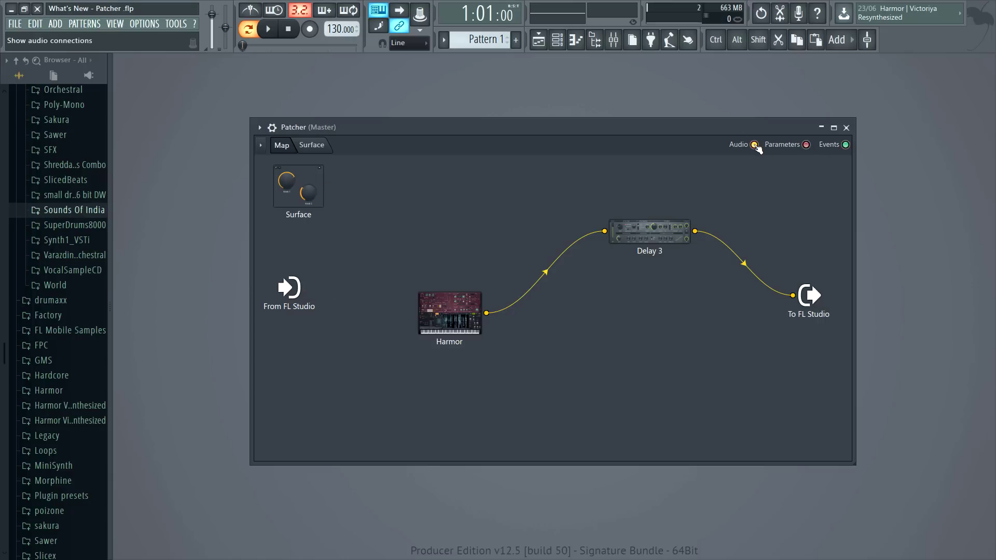
click(806, 146)
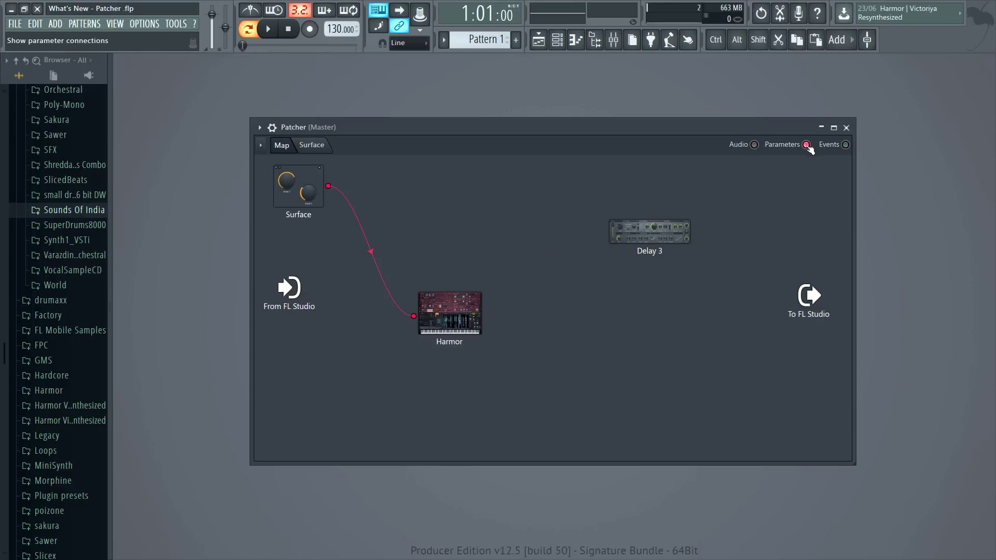
click(846, 145)
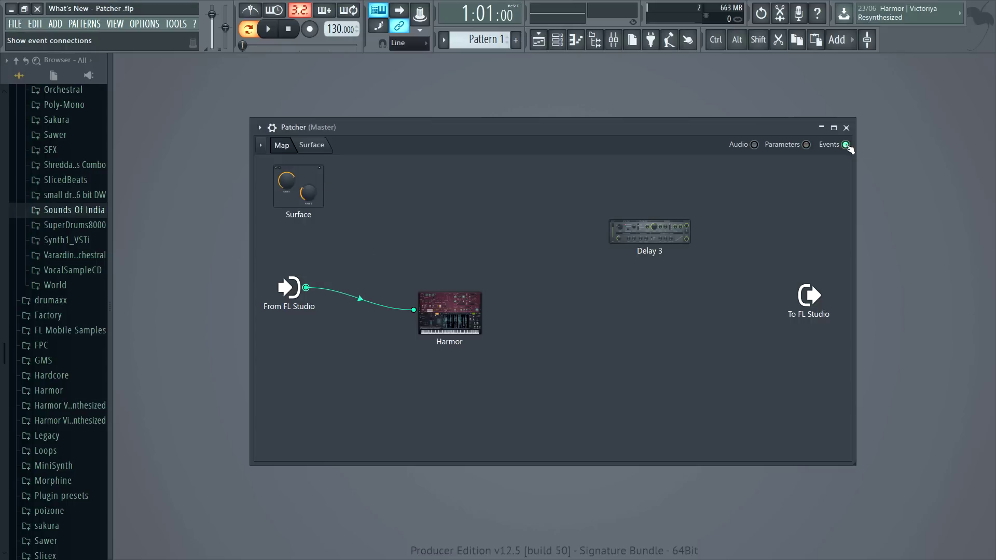
click(755, 145)
click(806, 146)
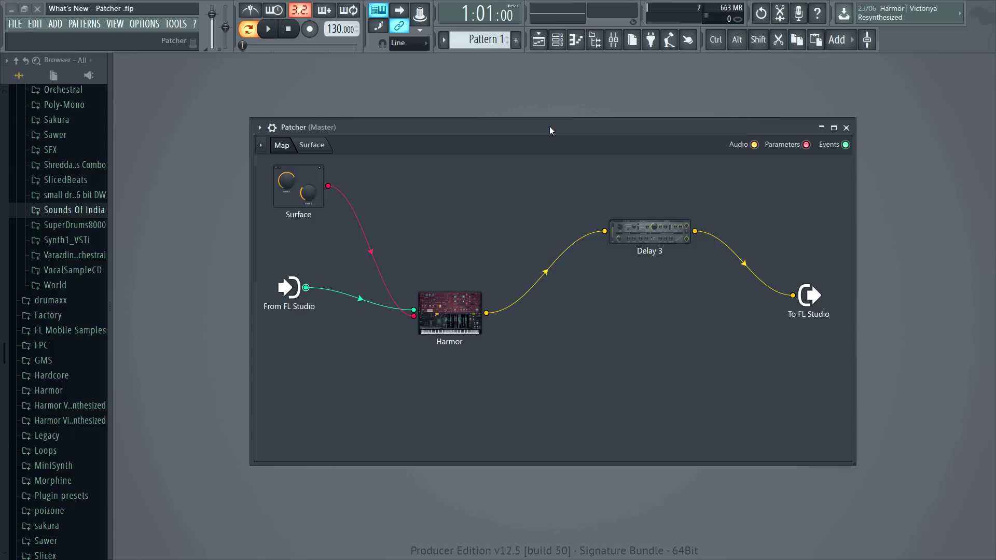
- Rename the Patcher channel as "Harmor Thing" and open its plugin options
key(F2)
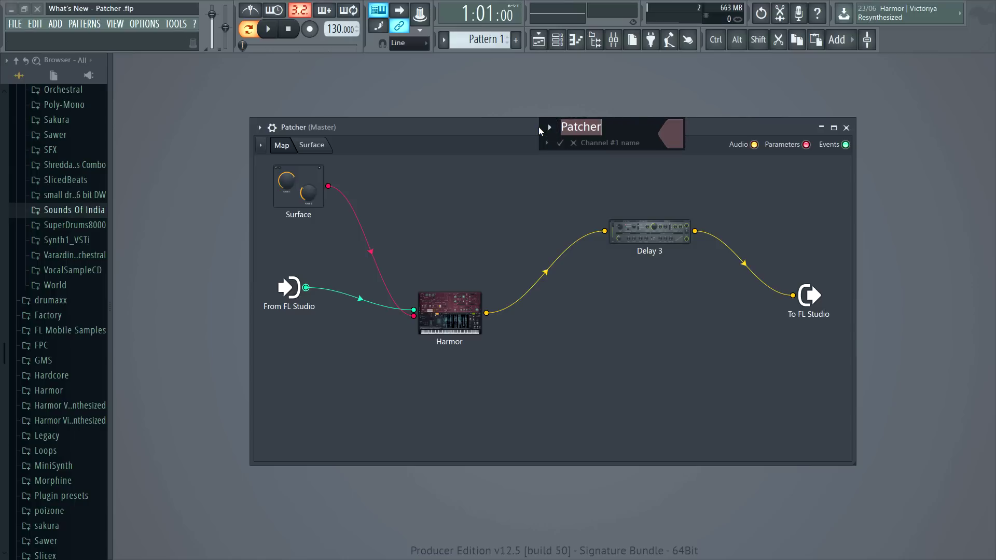
key(BackSpace)
text(Harmor)
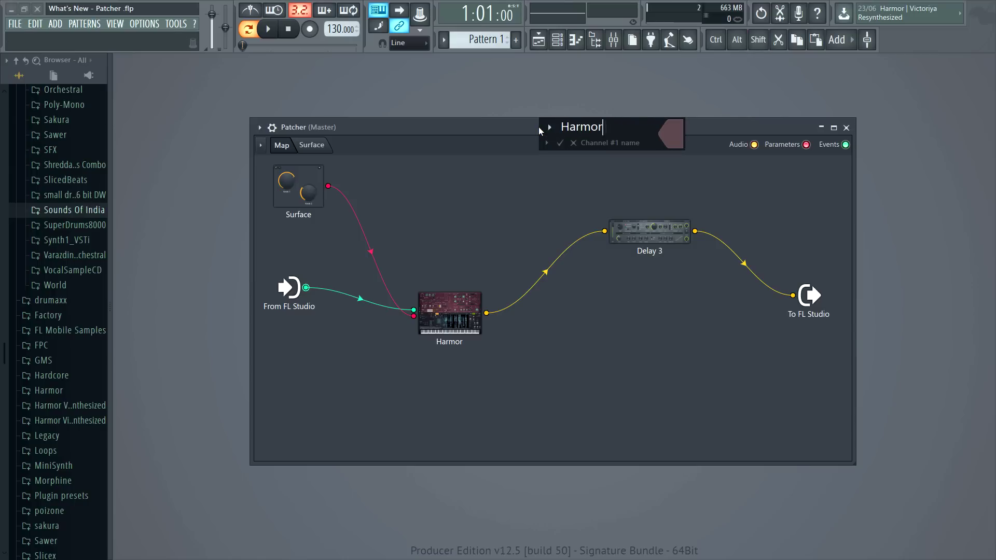
text( Thing)
key(Return)
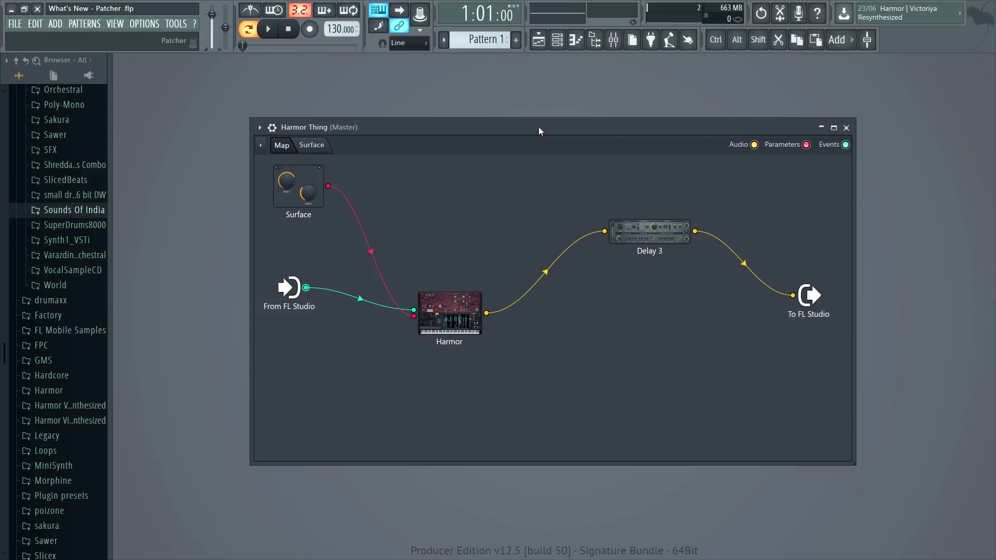
click(259, 128)
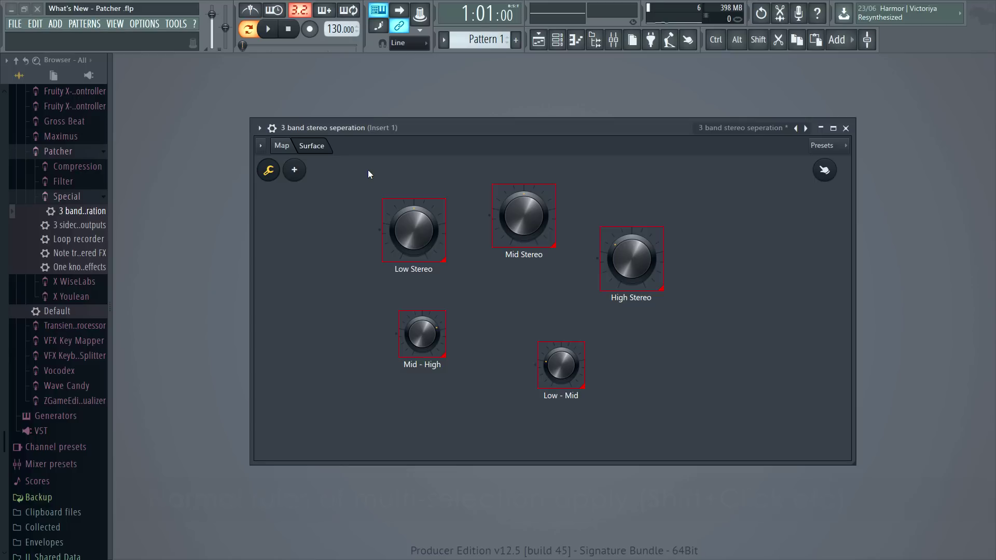
- Select the Low Stereo, Mid Stereo and High Stereo knobs on the surface and align them to Top
drag(368, 169, 663, 290)
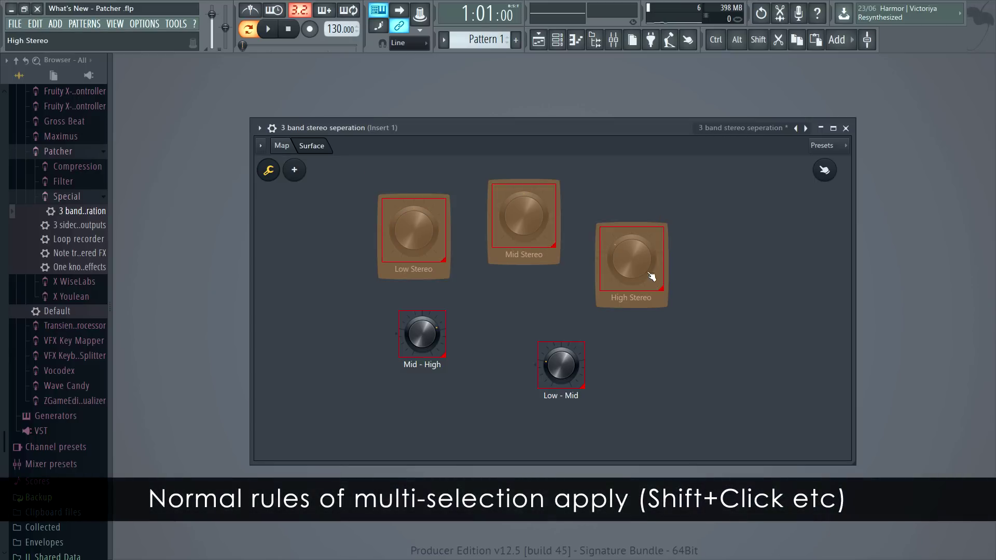
right_click(642, 267)
mouse_move(673, 323)
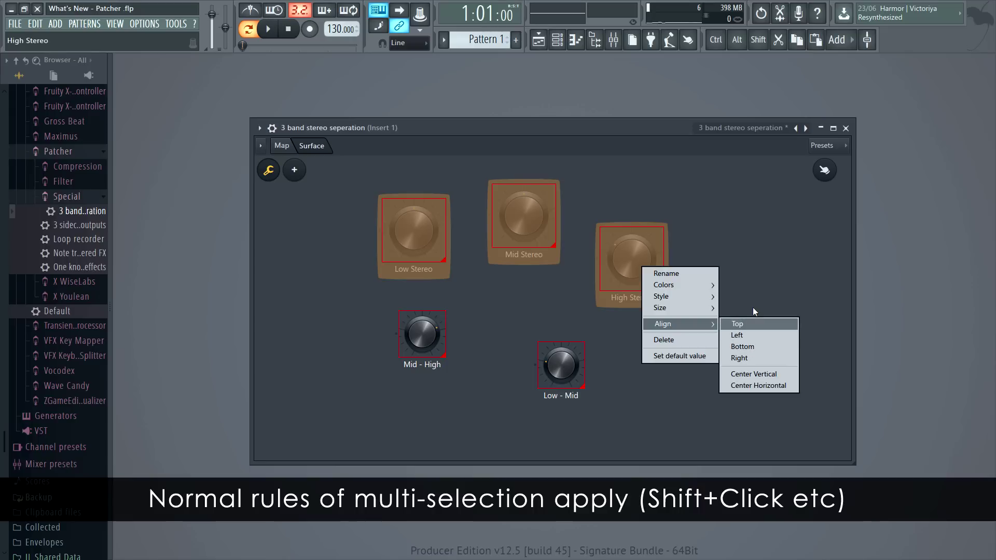
click(751, 322)
right_click(621, 244)
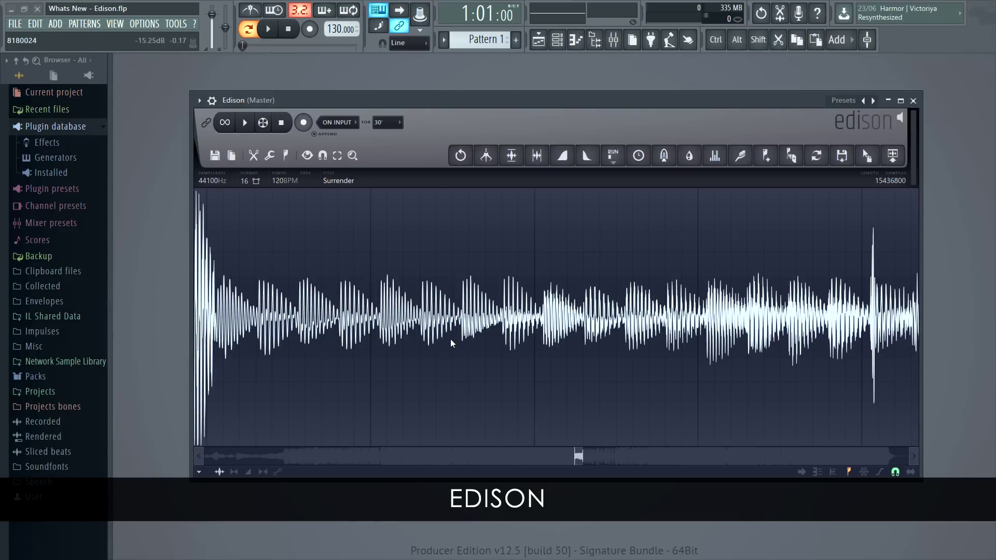
- Select about 33234 samples of the Surrender waveform in Edison and view the time display's format options
drag(419, 335, 543, 345)
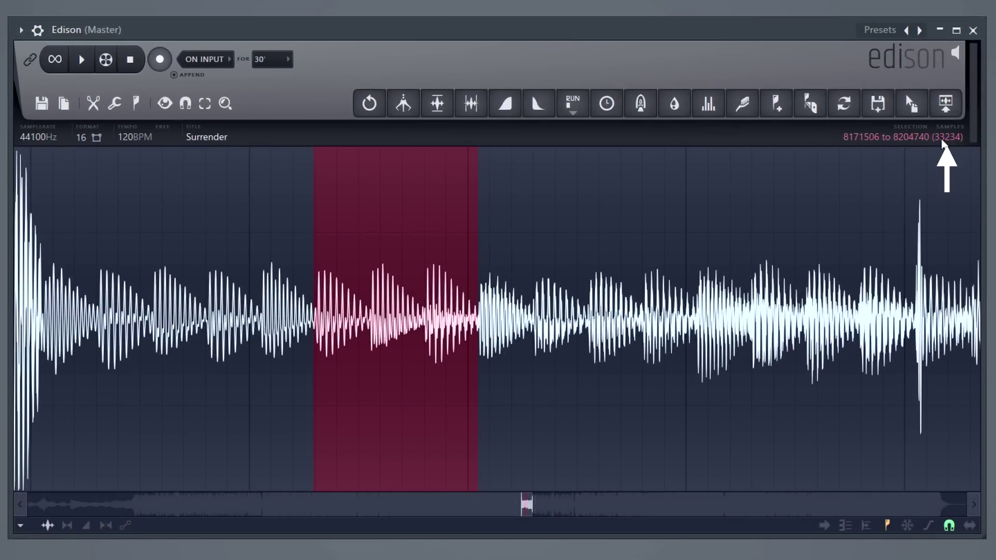
right_click(928, 139)
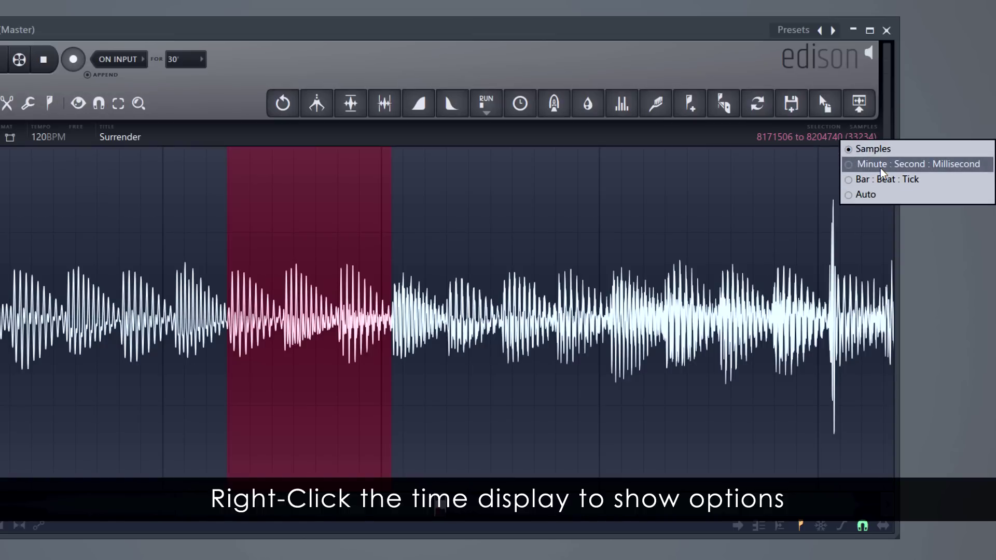
key(Escape)
- Select a single waveform cycle of about 1002 samples in Edison and toggle looping
scroll(396, 358, up, 5)
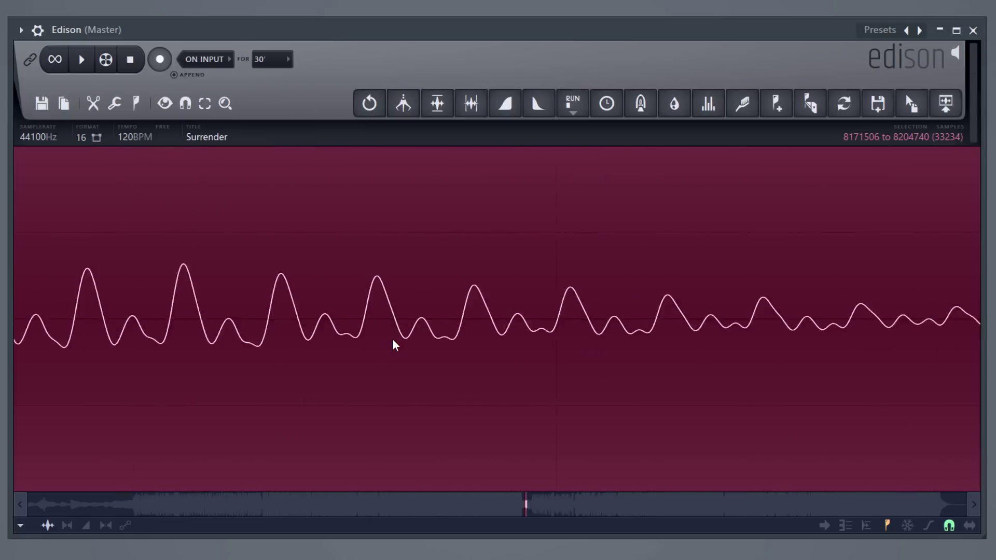
scroll(394, 346, down, 1)
scroll(167, 346, up, 2)
drag(160, 327, 370, 370)
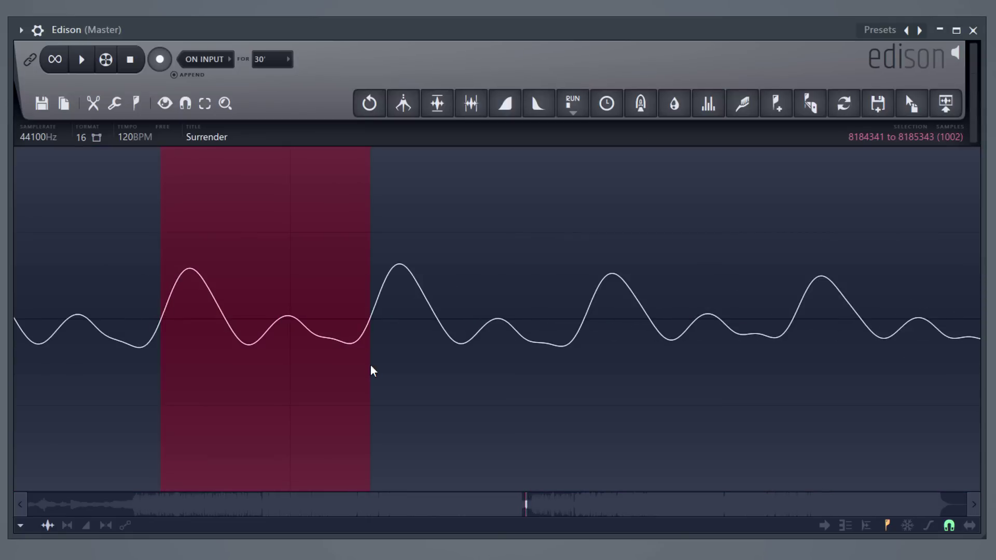
click(55, 59)
click(55, 59)
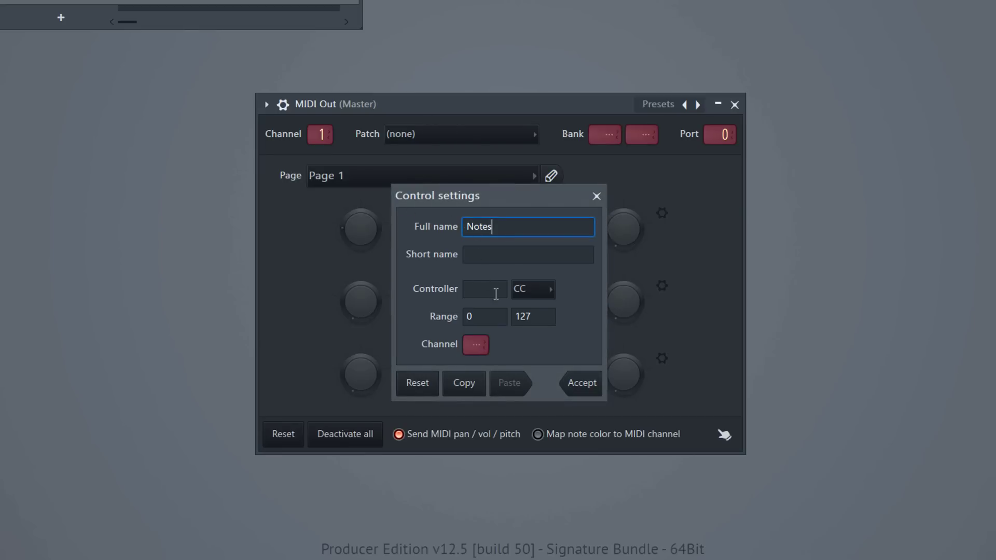
- Set the first MIDI Out control's type to Note, accept its settings and turn its knob
click(543, 294)
click(521, 366)
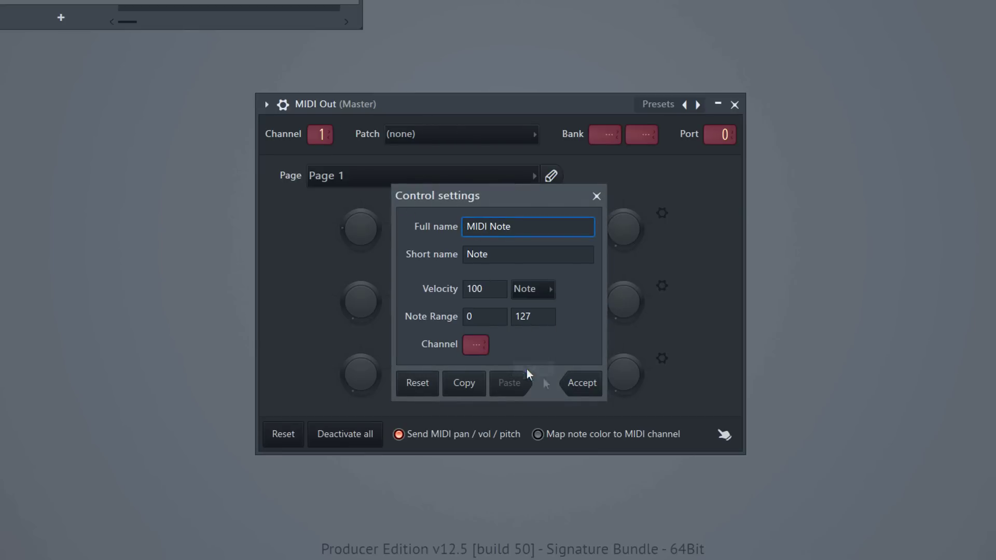
click(581, 384)
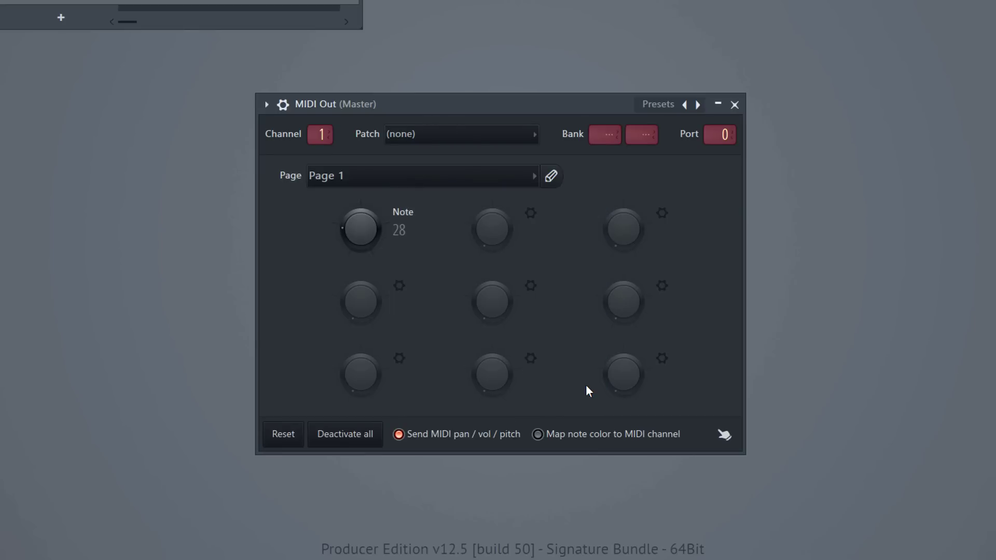
mouse_move(360, 228)
mouse_down()
mouse_move(361, 189)
mouse_move(361, 239)
mouse_up()
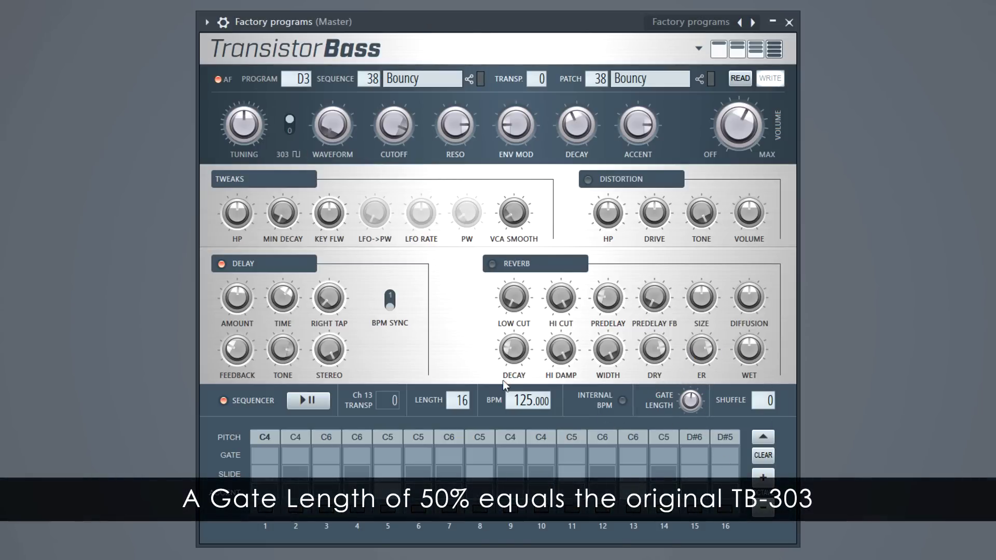
- Play the Bouncy sequence in Transistor Bass while adjusting the gate length, and switch off the sequencer and delay
key(space)
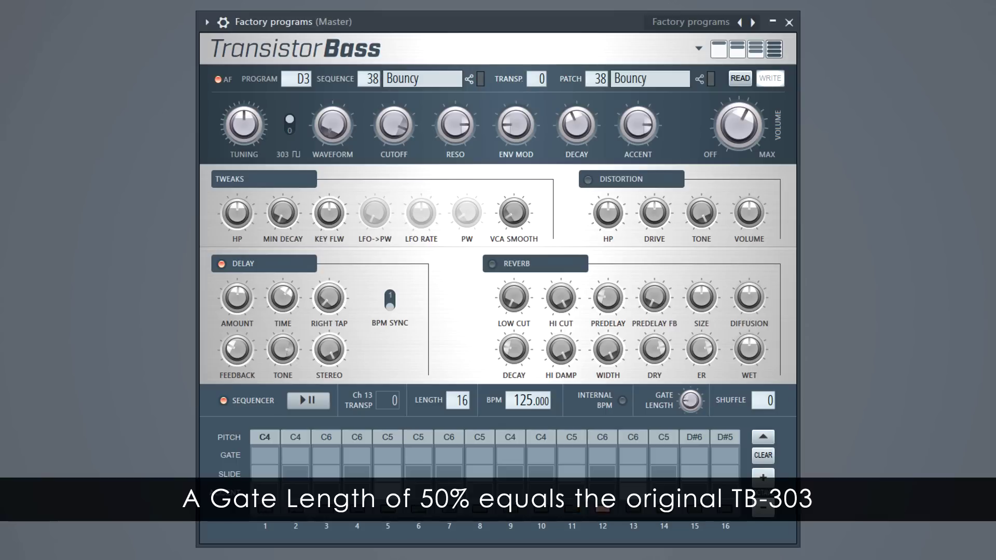
drag(690, 400, 690, 401)
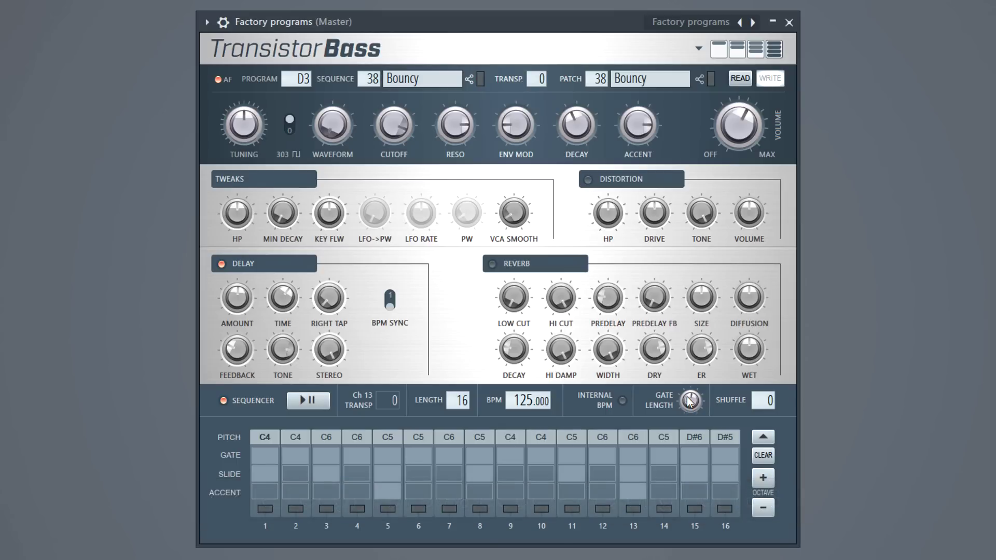
click(224, 400)
click(222, 264)
- Toggle the 303 pulse waveform switch on and off repeatedly to compare the two sounds
click(293, 131)
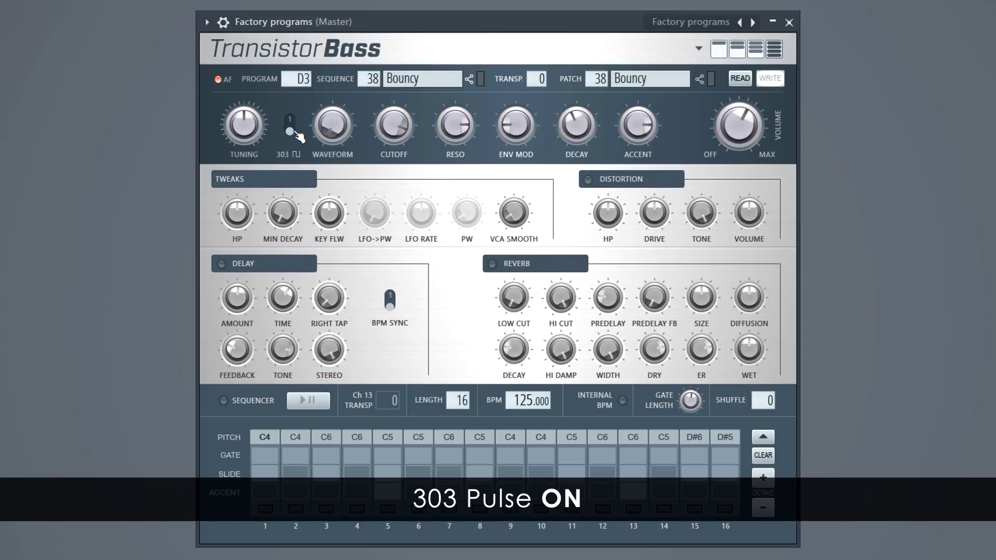
click(294, 132)
click(294, 132)
click(293, 131)
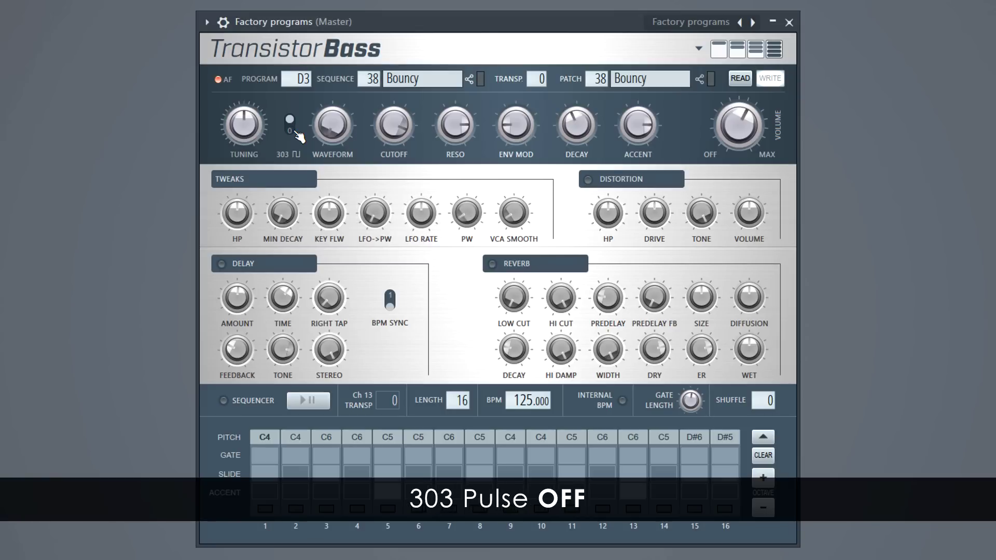
click(293, 131)
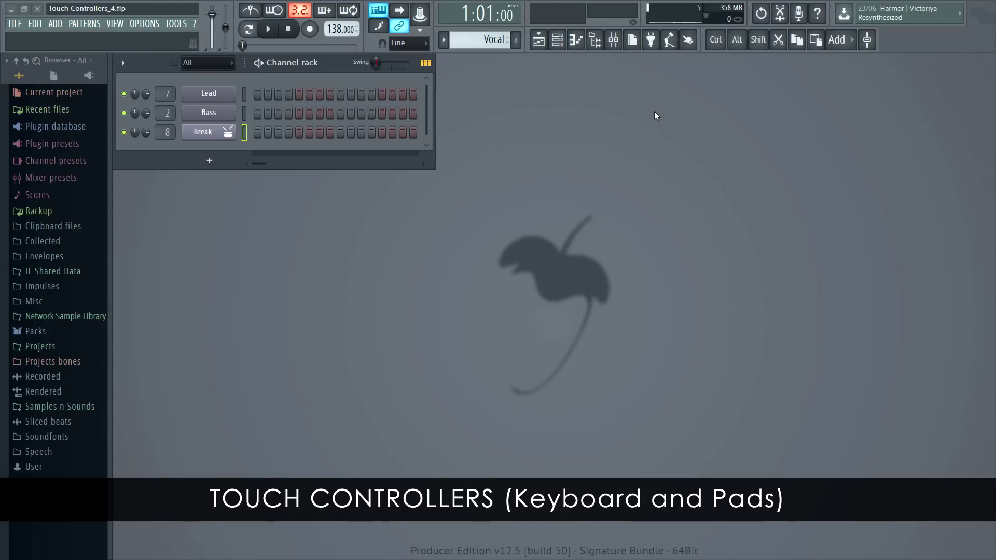
- Open the touch keyboard, switch to the Lead channel and play notes from C5
click(688, 41)
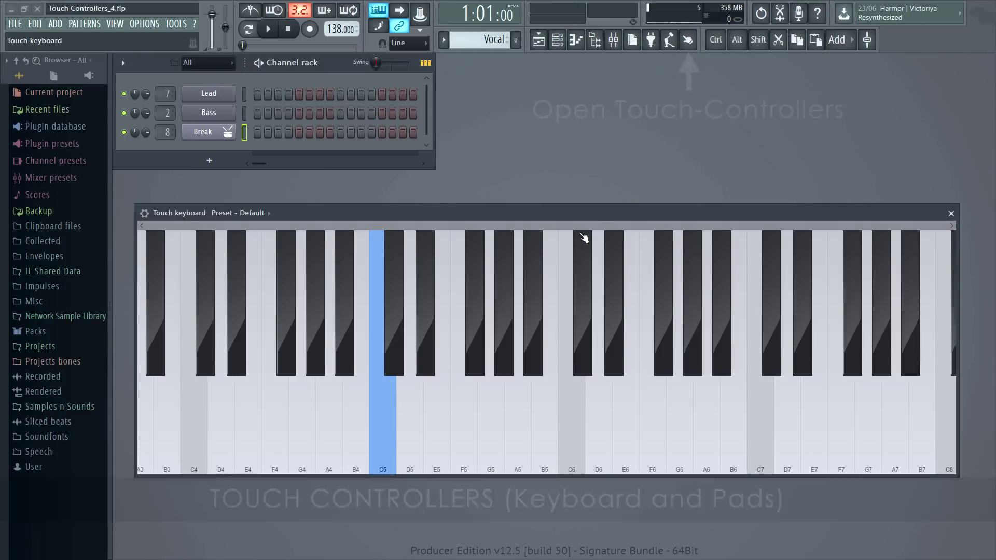
key(Up)
key(Up)
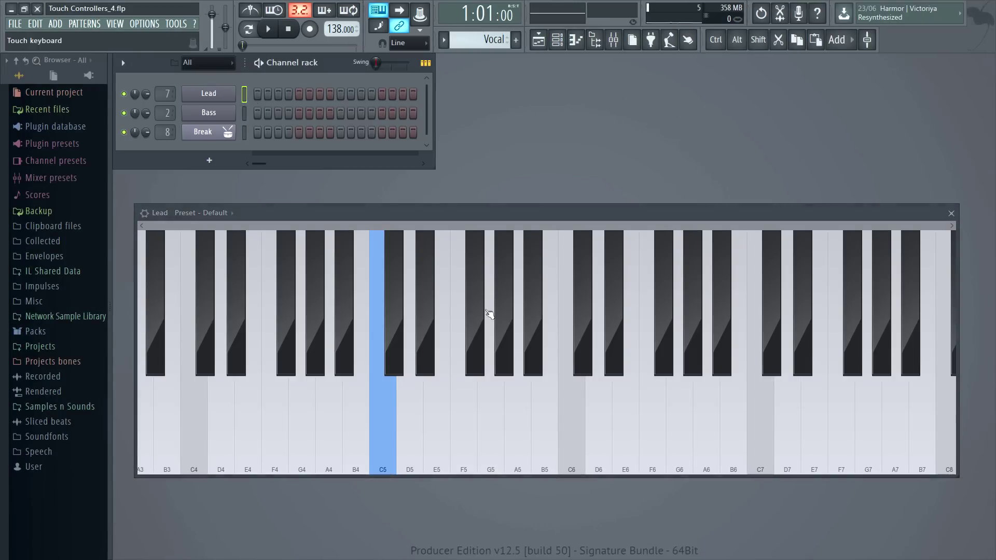
click(380, 430)
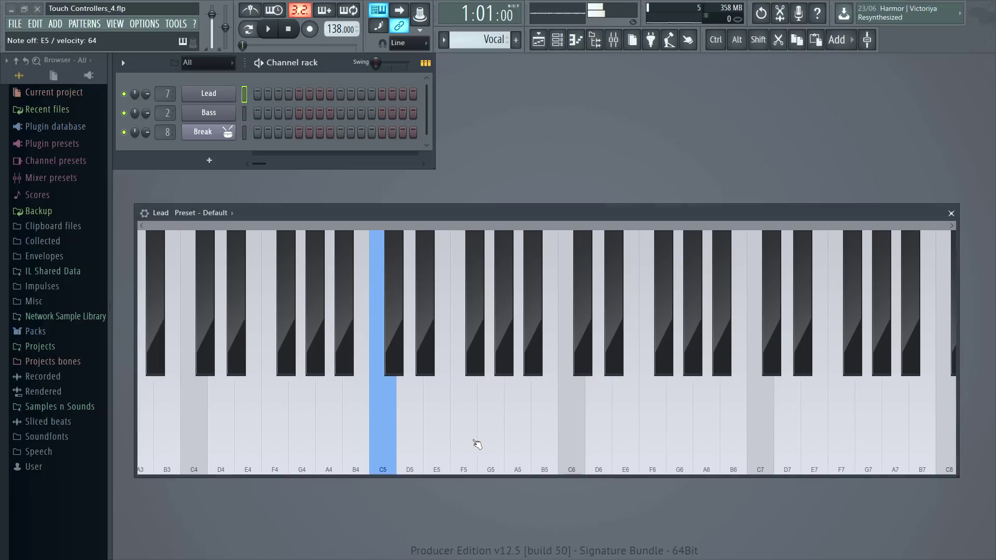
- Shift the touch keyboard's range down to begin around D3 and play Lead notes from C5 upward
click(499, 445)
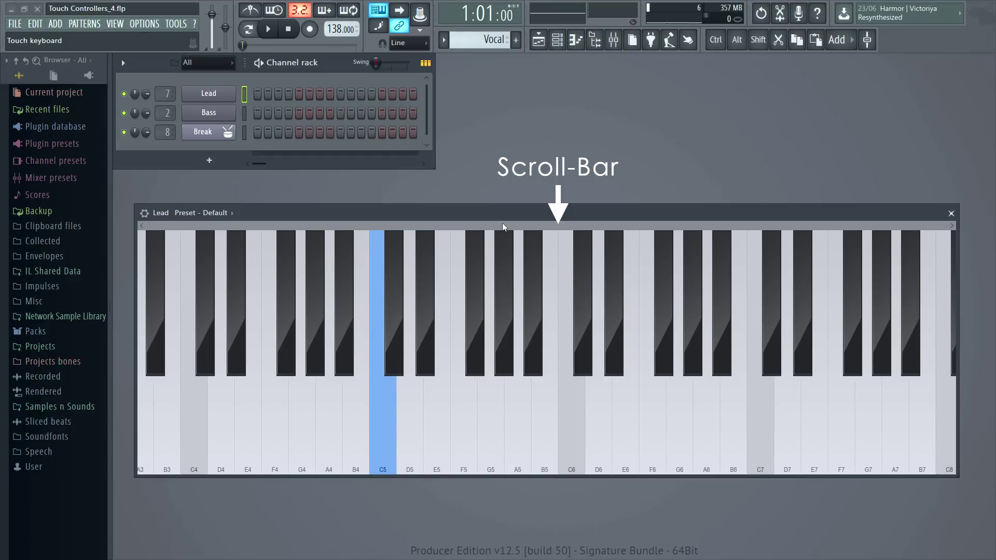
drag(508, 228, 622, 240)
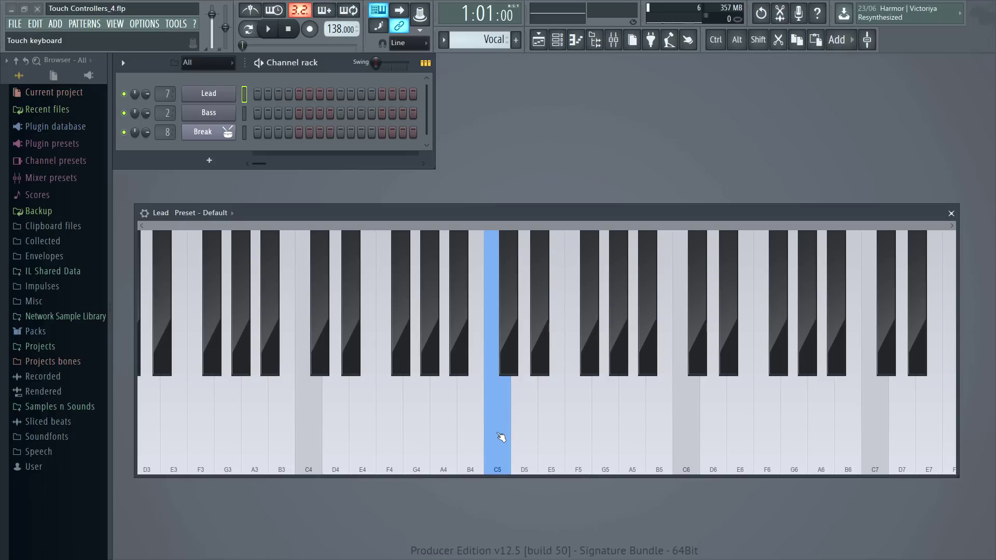
click(551, 433)
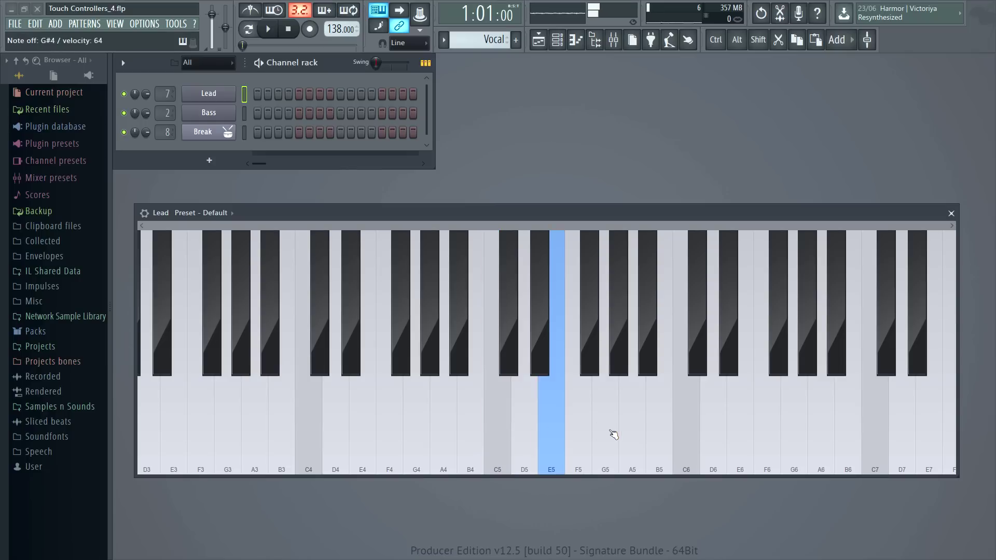
click(614, 435)
click(506, 435)
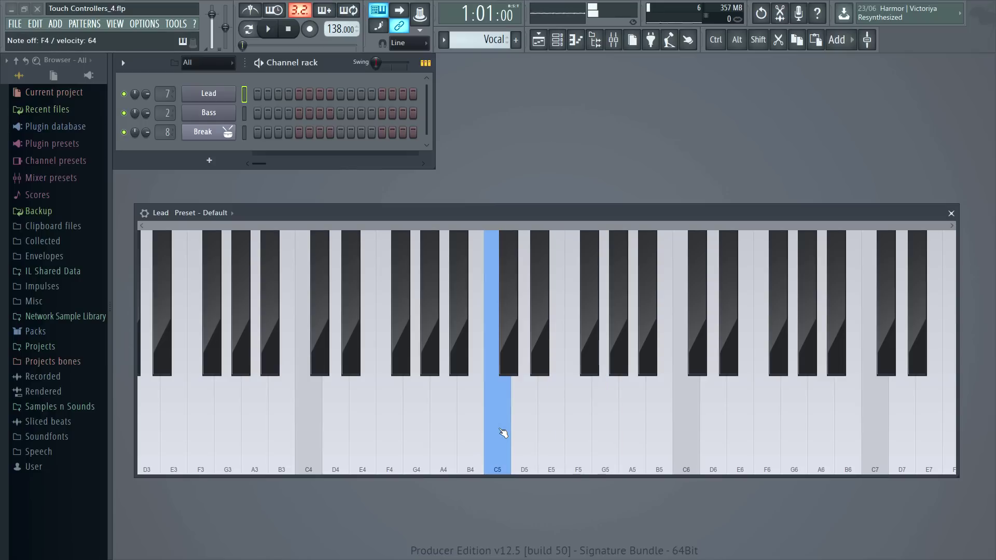
click(503, 434)
- Lock the Lead channel to receive notes from the typing keyboard
right_click(209, 90)
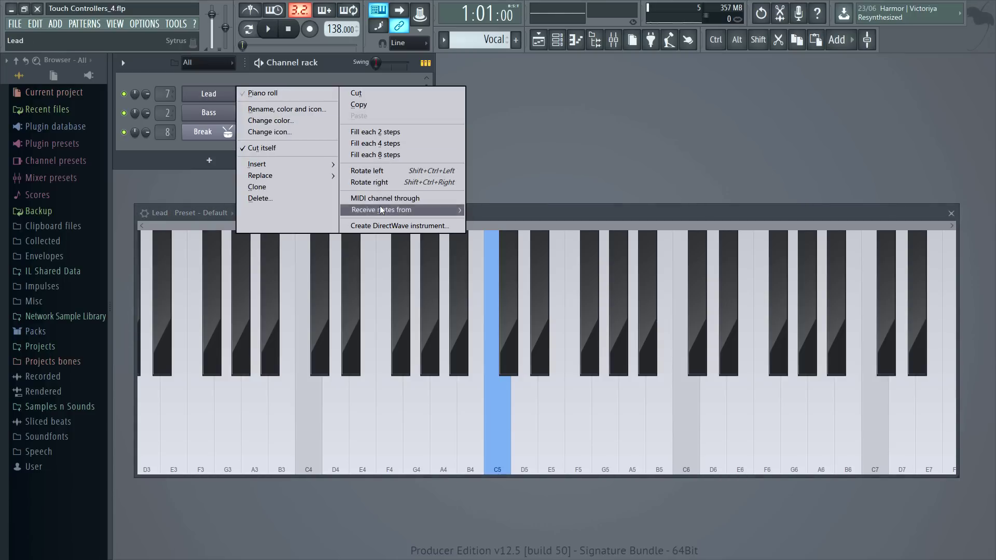
mouse_move(379, 206)
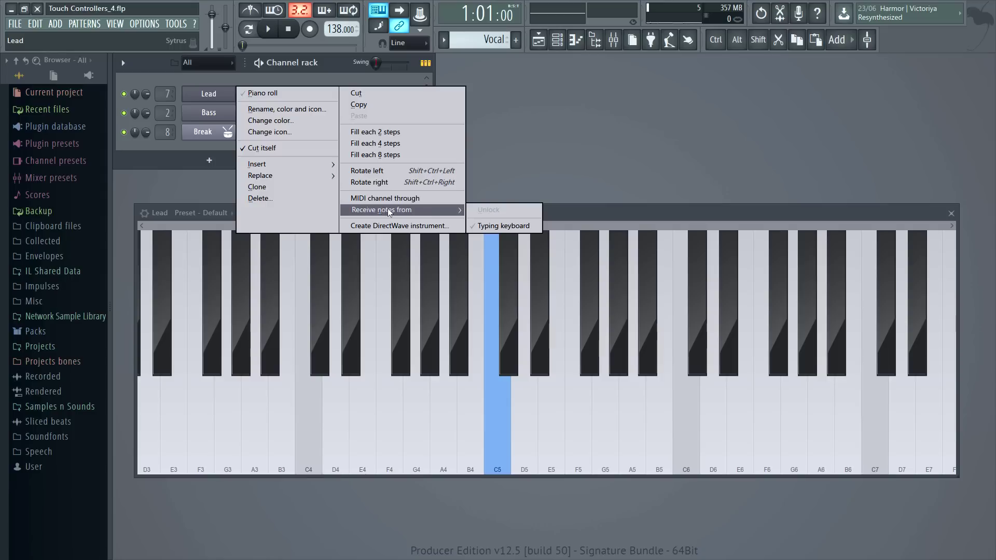
click(497, 225)
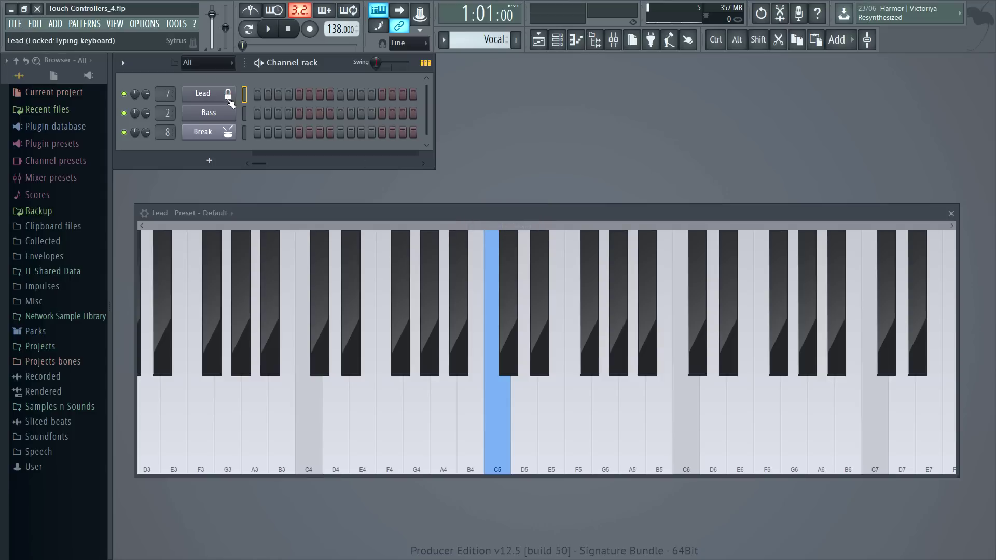
- Select the Bass channel, play notes on the touch keyboard, and unlock the Lead channel from its note source
click(244, 113)
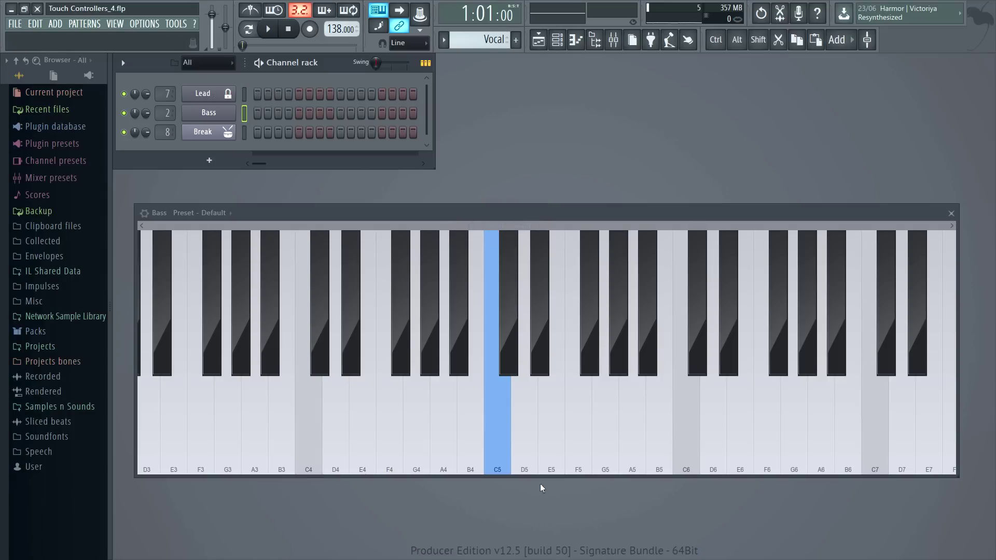
click(501, 447)
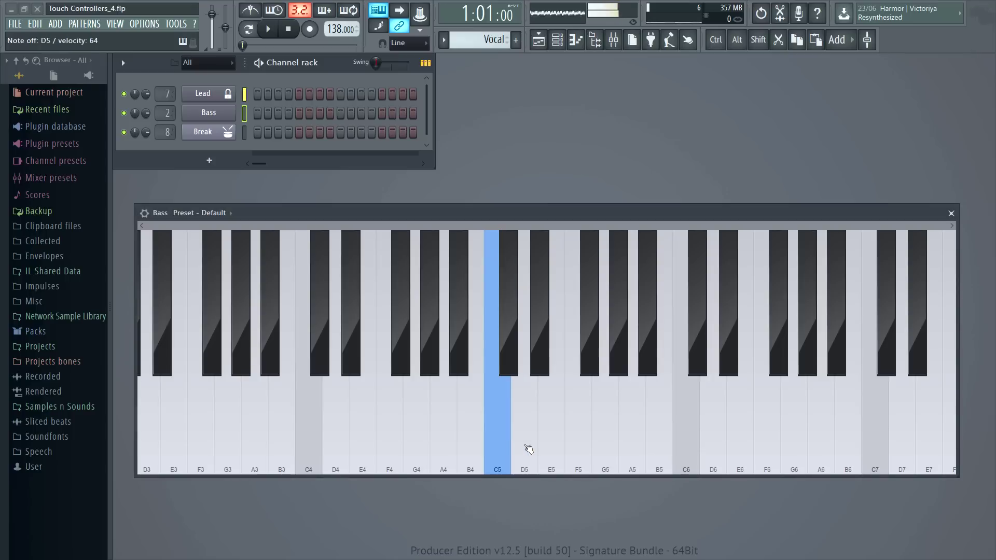
click(587, 439)
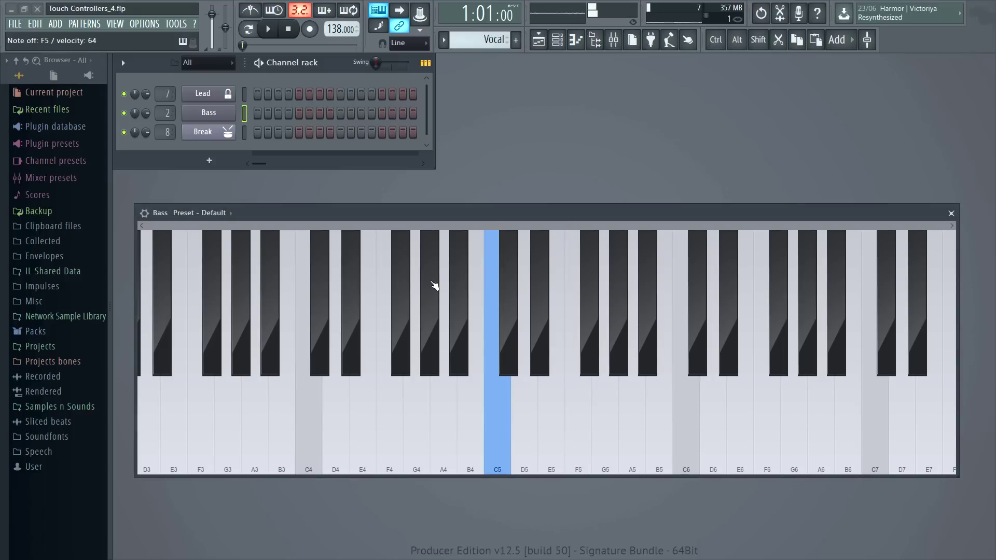
right_click(208, 94)
click(221, 193)
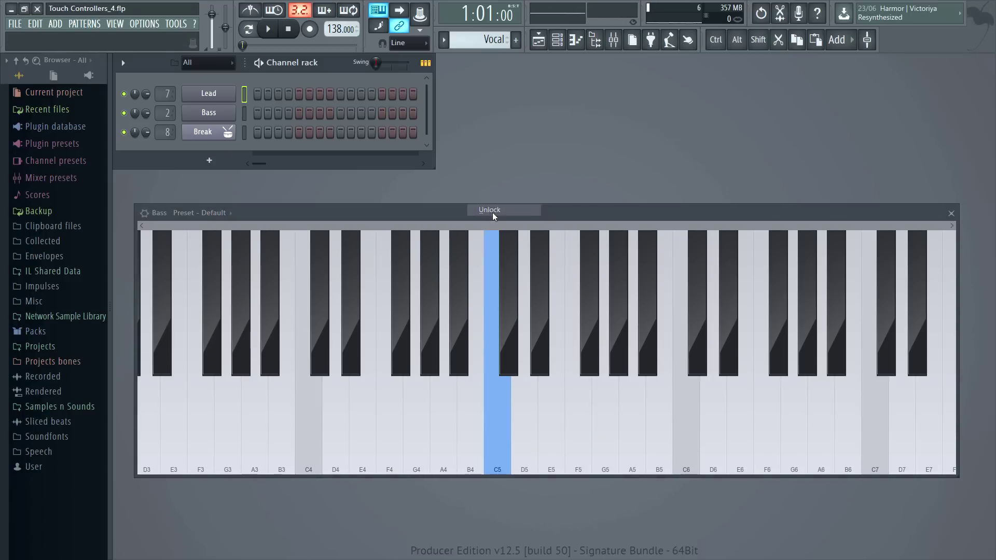
- Show the touch keyboard's options, toggle the note labels, and choose a larger key size
click(145, 214)
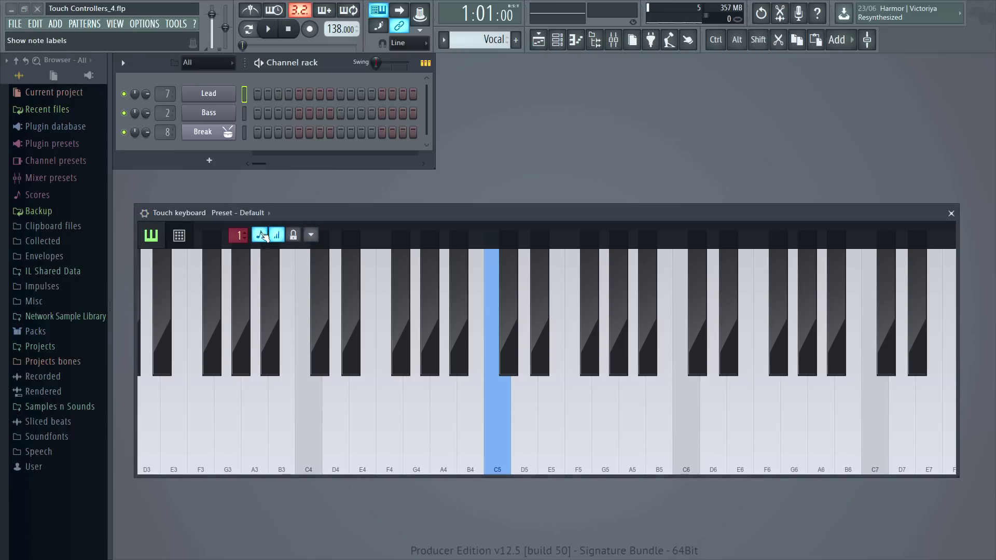
click(265, 237)
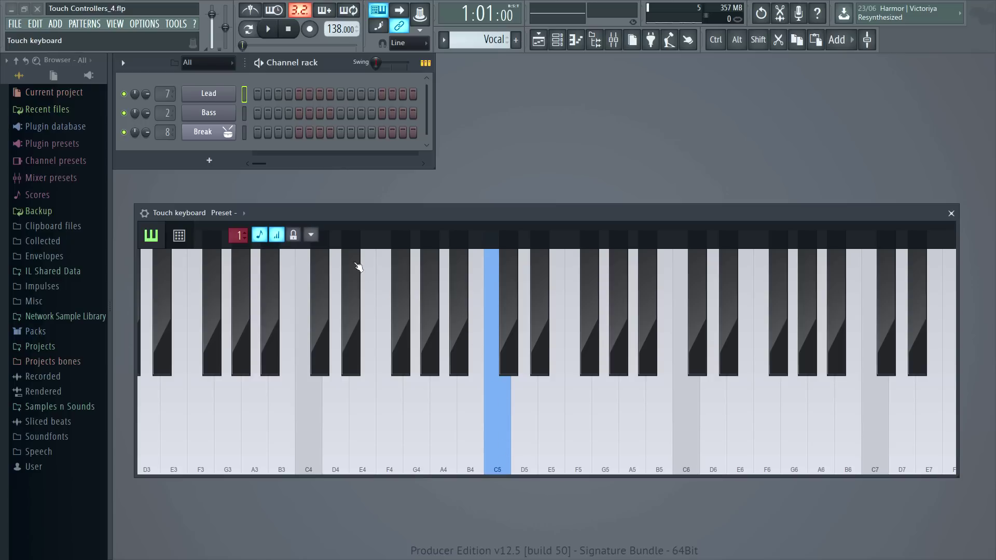
click(311, 237)
mouse_move(311, 254)
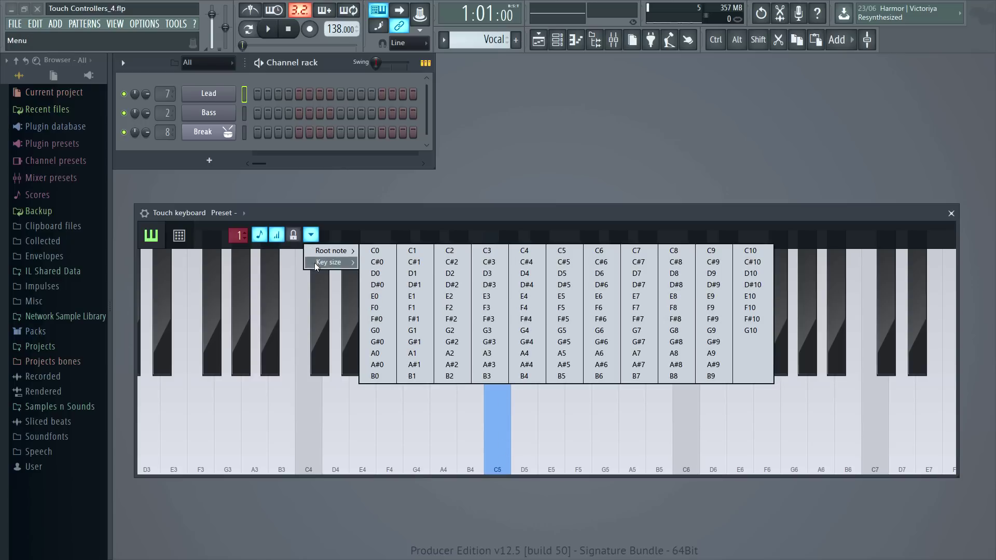
click(377, 298)
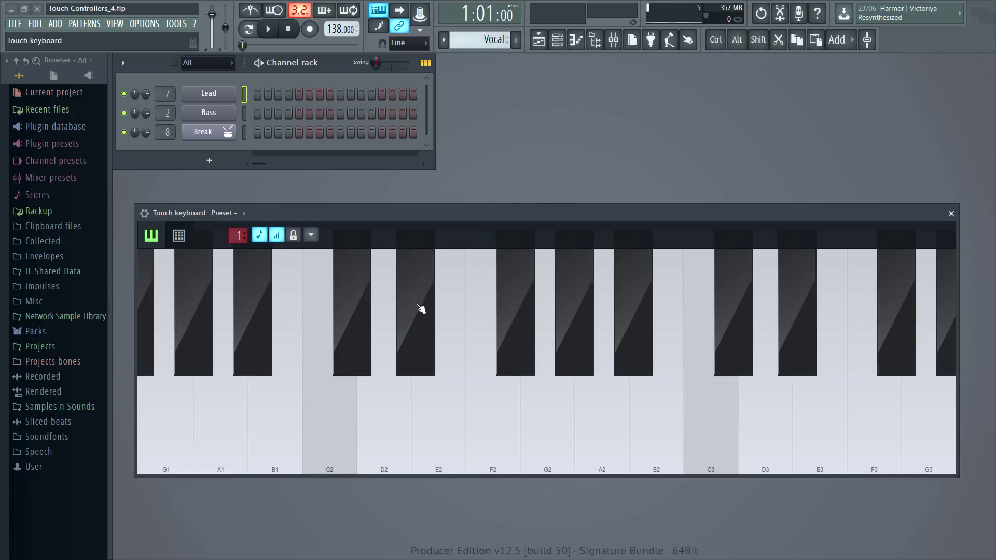
- Set the touch keyboard to 2 rows, enlarge the second row's keys to match the first, and make the window taller
click(238, 235)
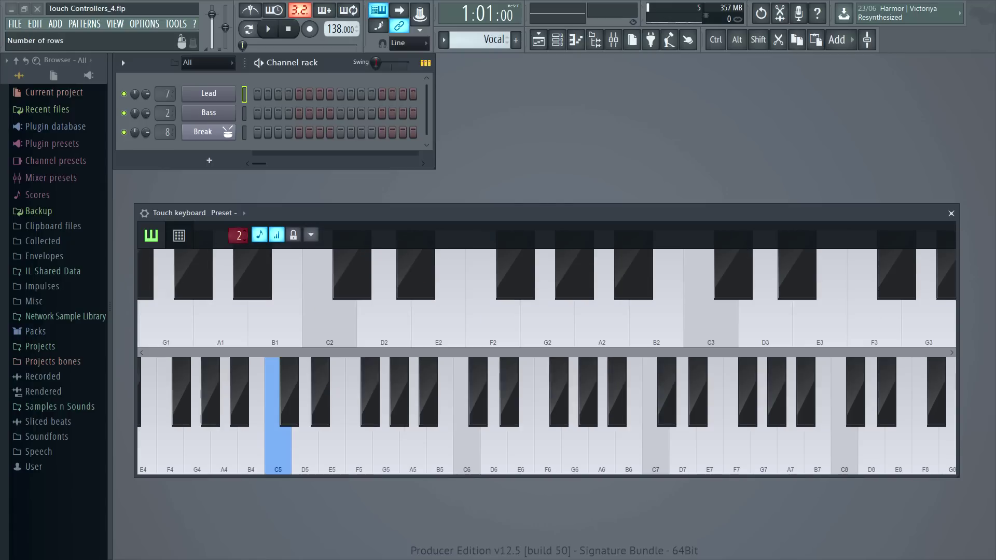
click(419, 441)
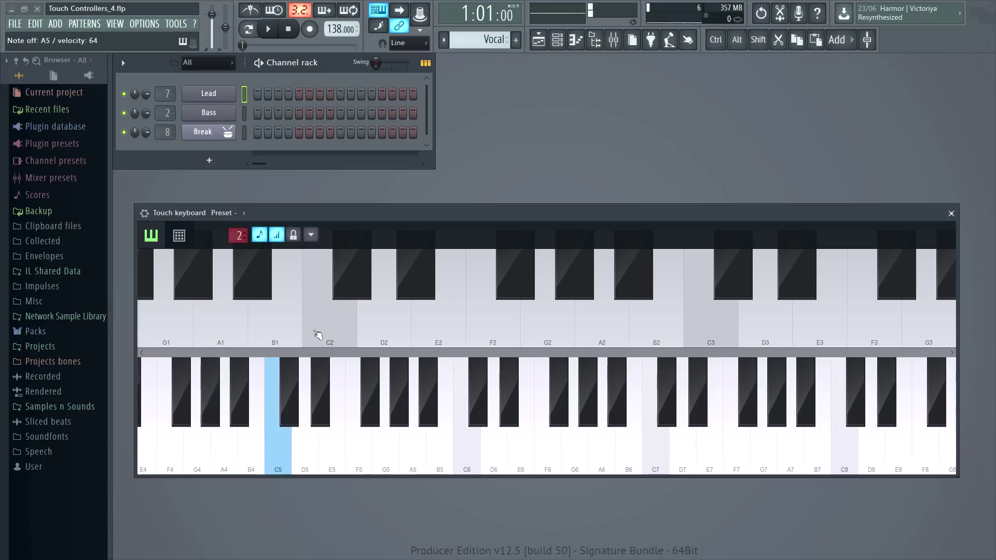
click(309, 236)
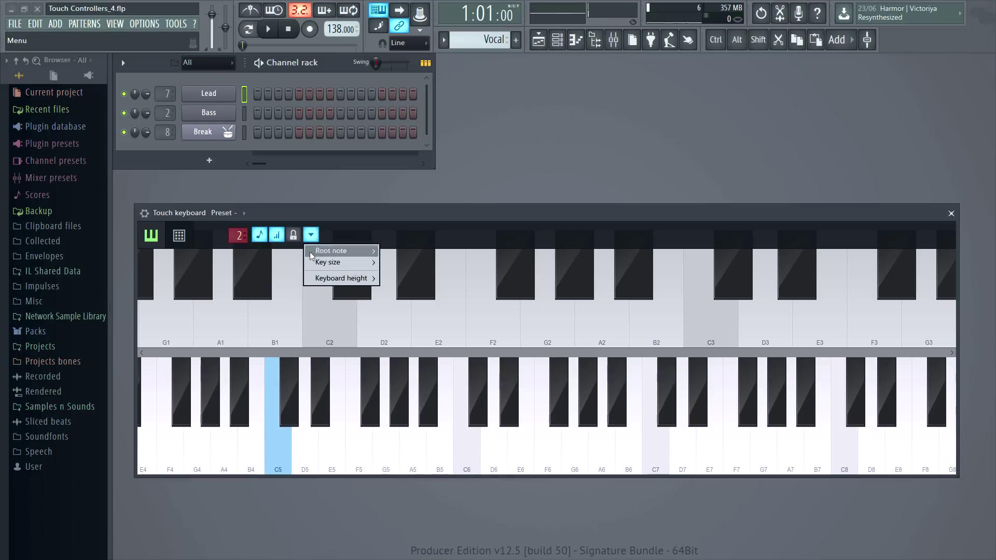
mouse_move(312, 264)
click(407, 298)
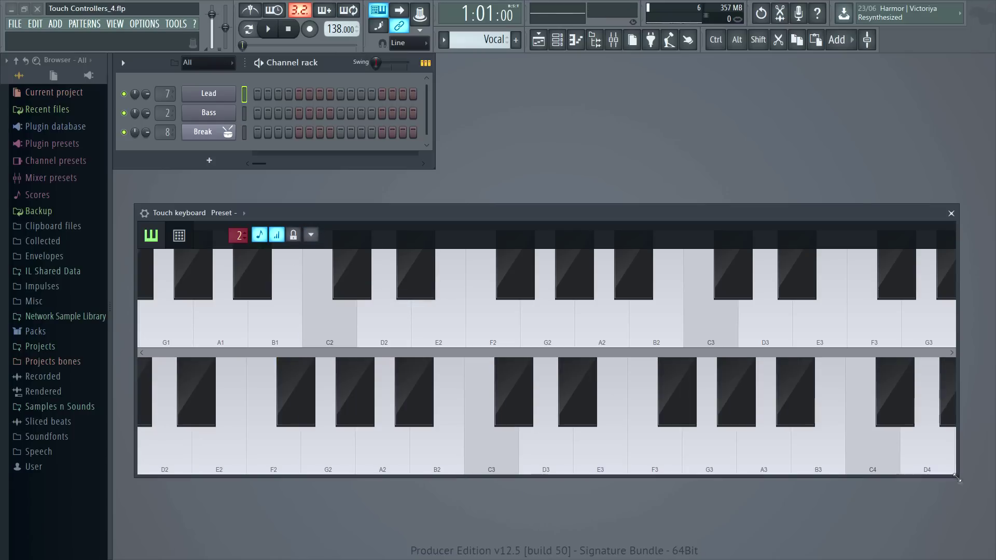
drag(958, 476, 950, 511)
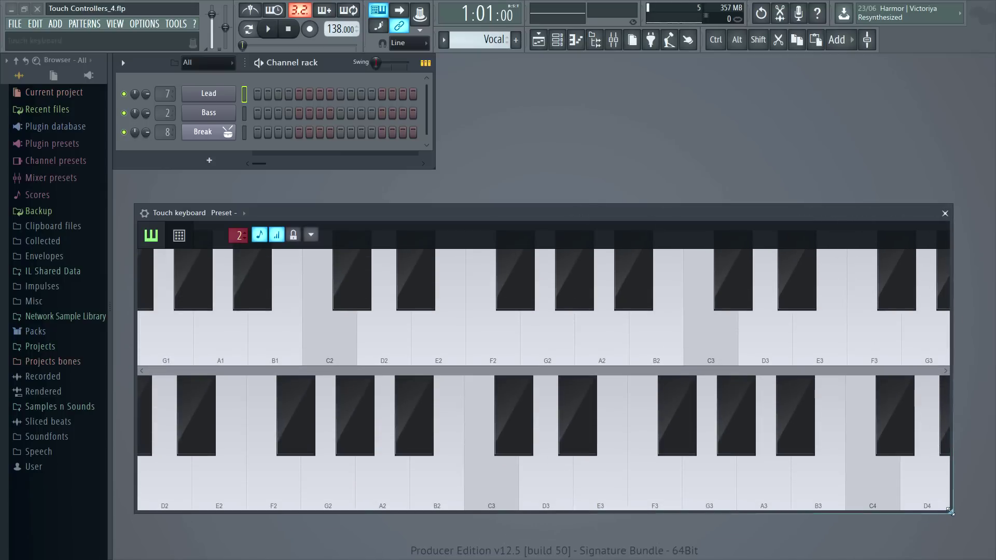
- Switch the touch controller to pads and load the Pads - 4x4 preset
click(179, 236)
click(207, 213)
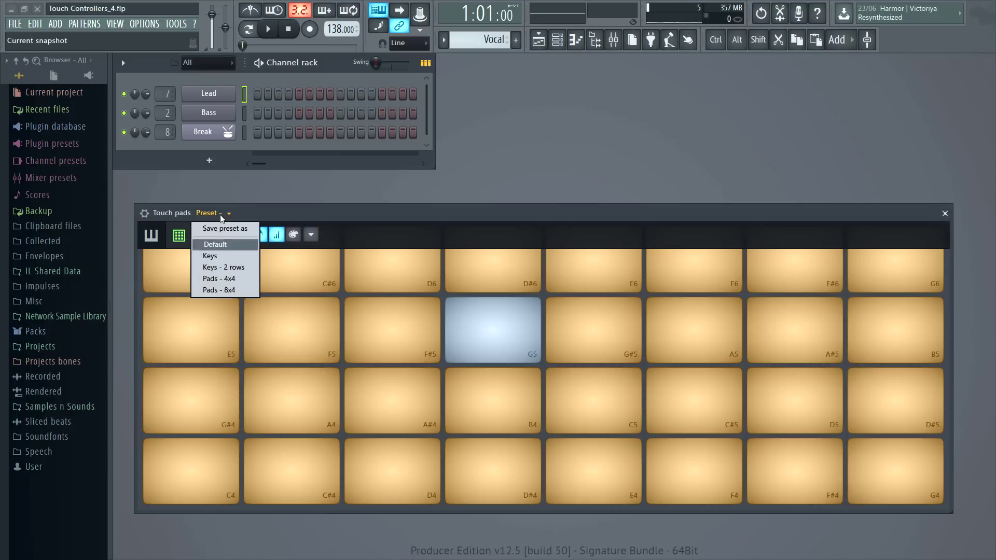
click(218, 278)
- Open the Break channel's Slicex and play its slices by alternating between the C5 and D5 touch pads
click(203, 132)
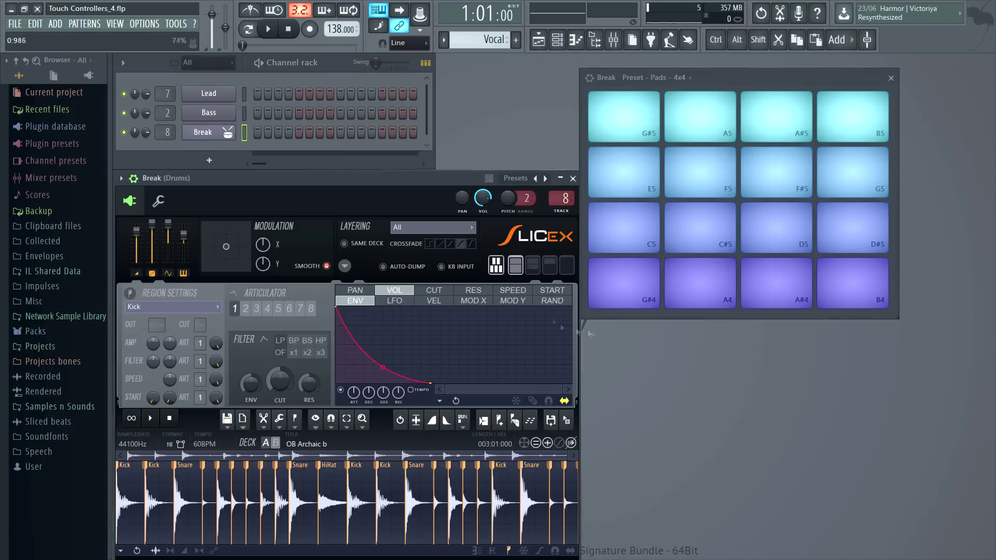
click(625, 225)
click(770, 230)
click(625, 226)
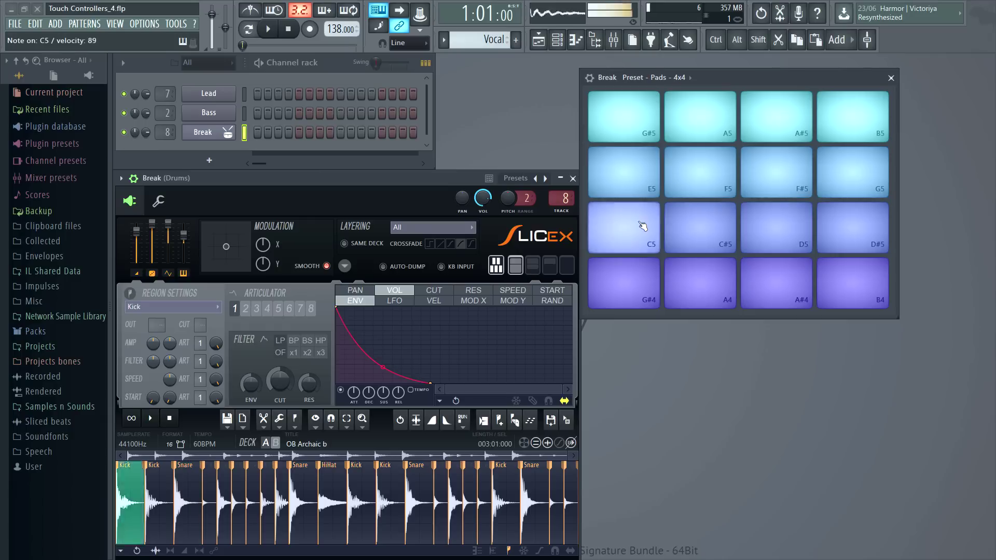
click(773, 230)
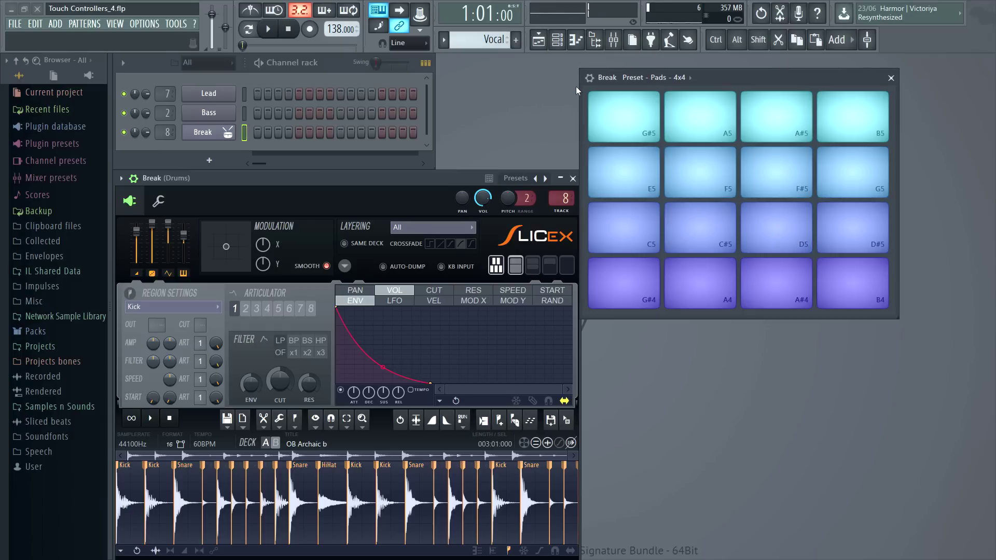
- Show the touch pad options, colour the C#5 pad green, and view the list of notes assignable to it
click(589, 78)
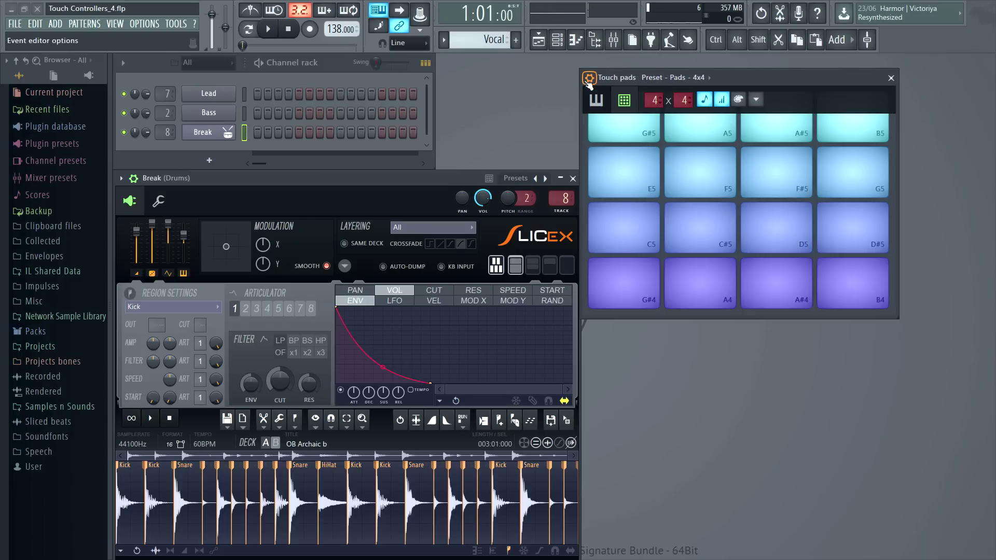
click(739, 99)
click(801, 134)
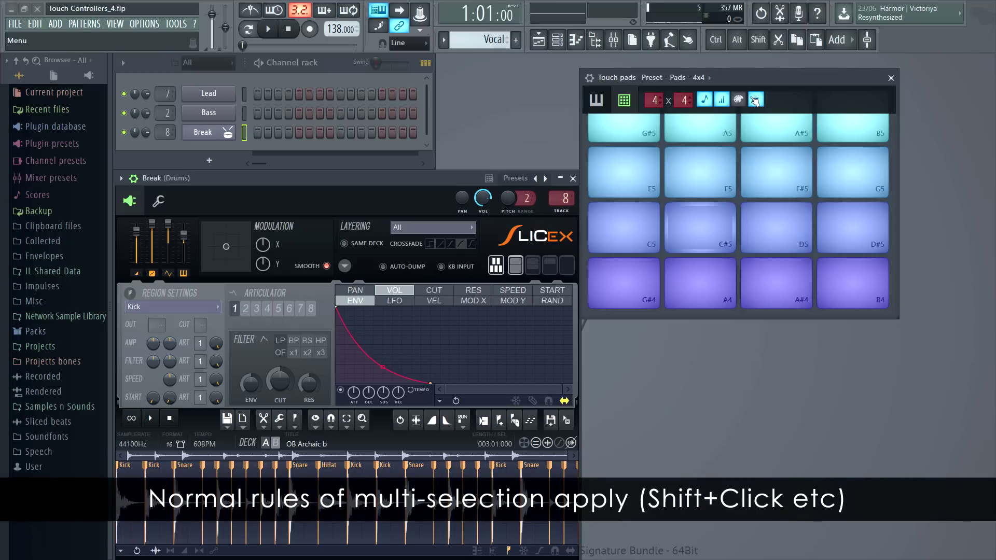
click(739, 99)
click(773, 106)
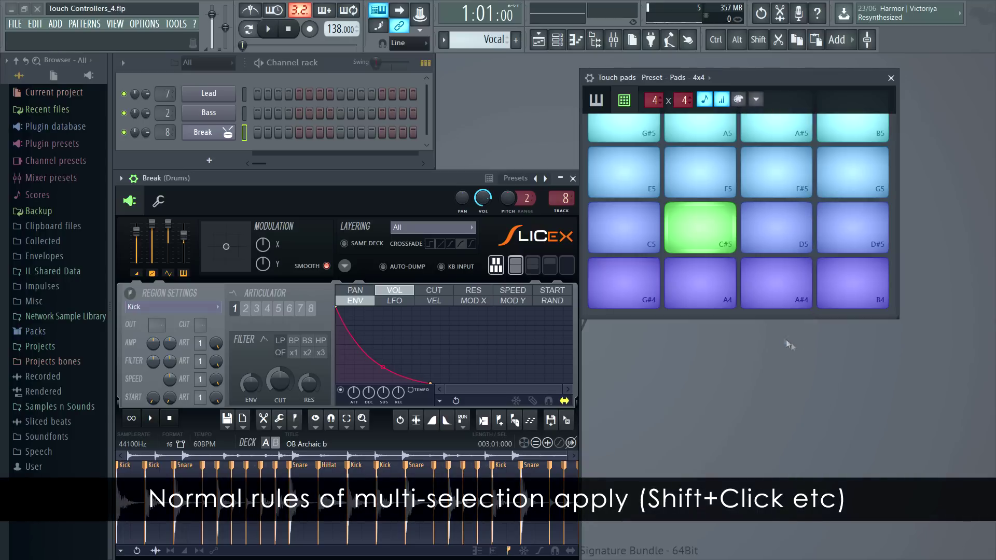
click(756, 99)
mouse_move(765, 120)
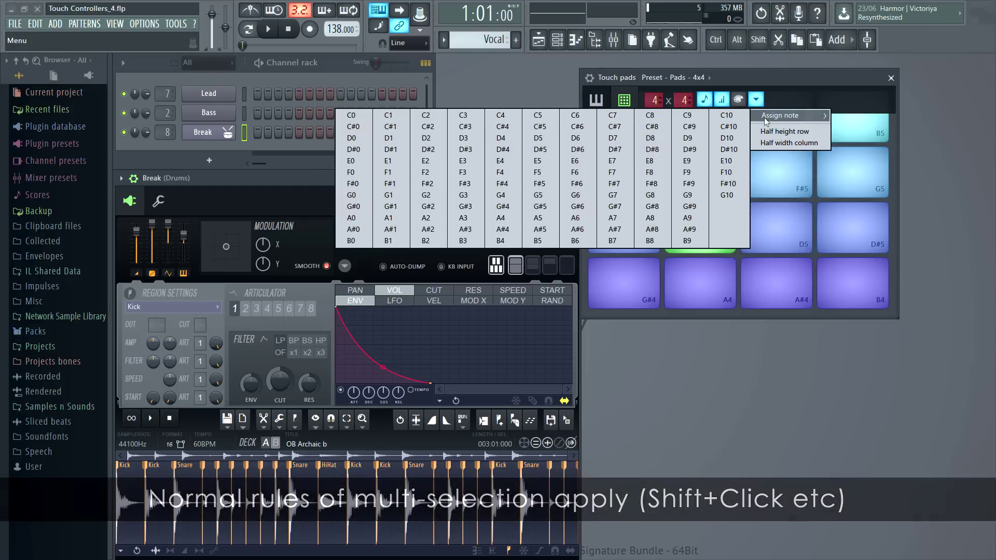
- Set the touch pad grid to 16 x 8 and enlarge the pads window
click(654, 104)
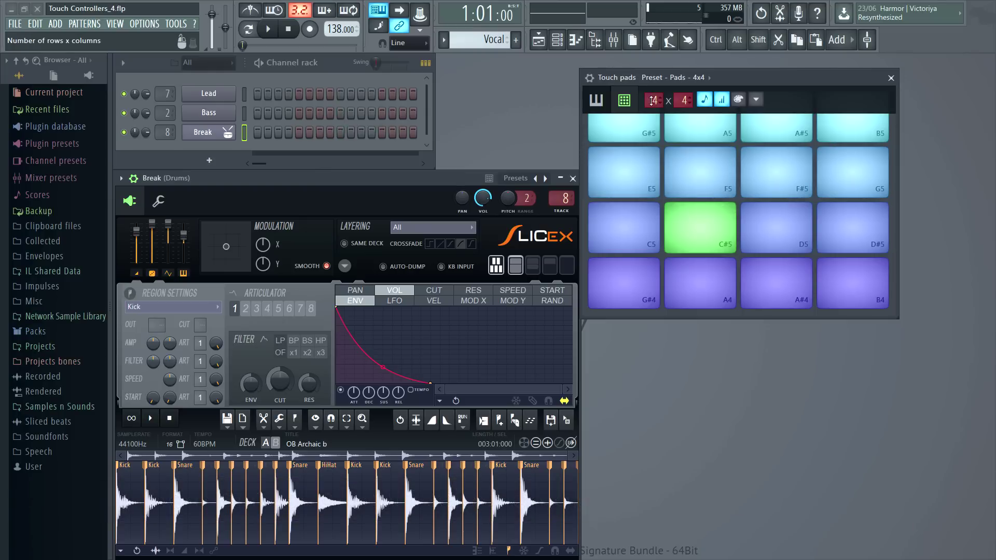
scroll(653, 101, up, 12)
scroll(684, 100, up, 4)
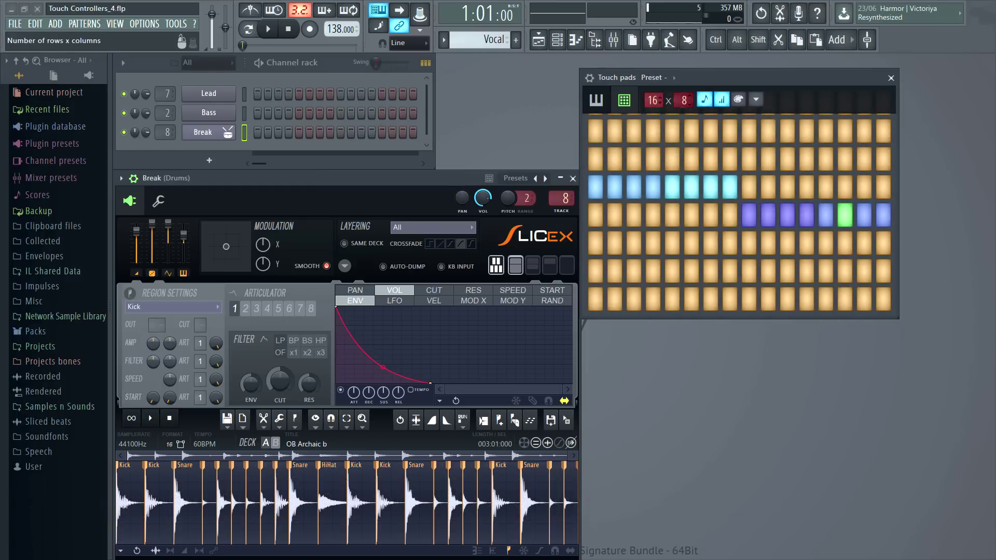
drag(580, 318, 298, 510)
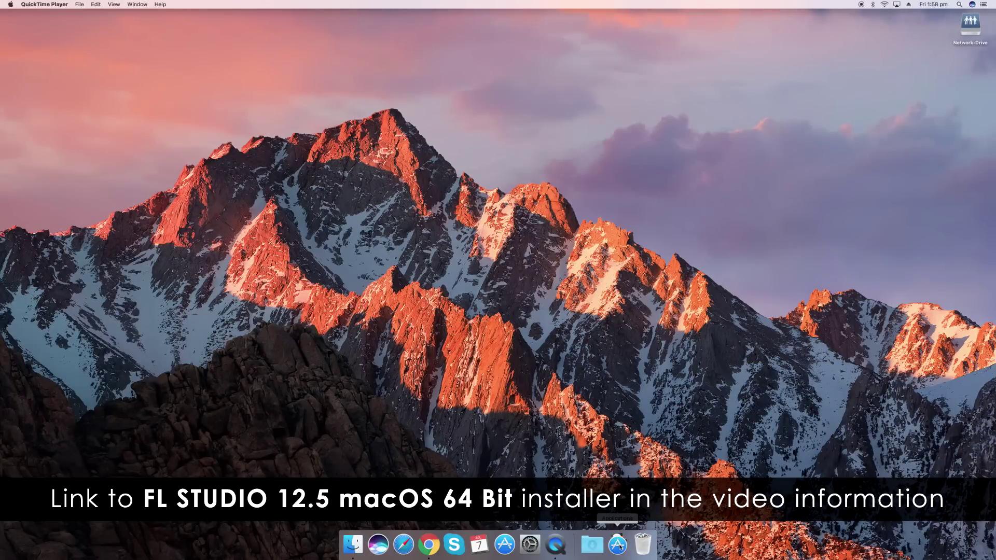
- Switch to the macOS desktop and launch FL Studio
click(618, 545)
click(588, 300)
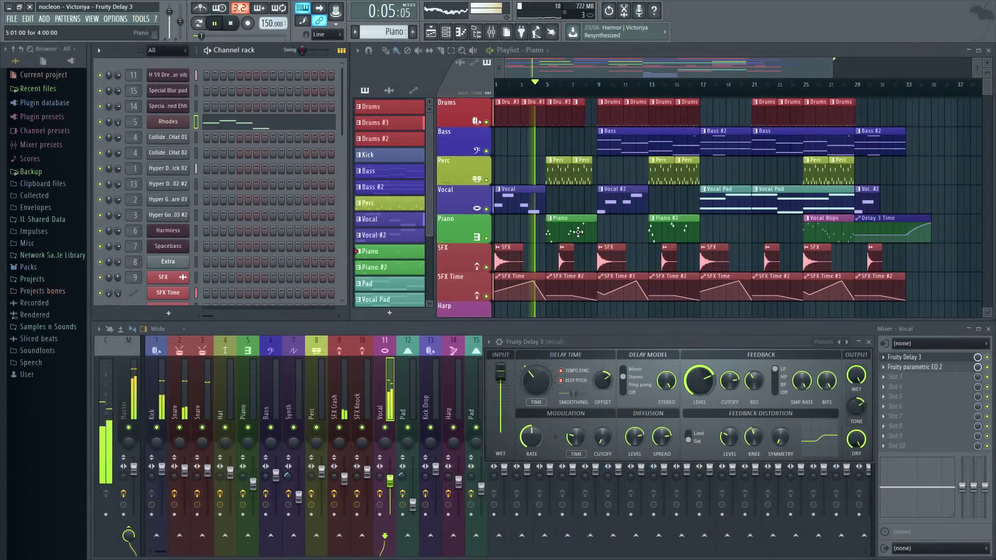
- View the Piano clip's Rhodes notes in the Piano roll during playback, and close the Piano roll
double_click(578, 232)
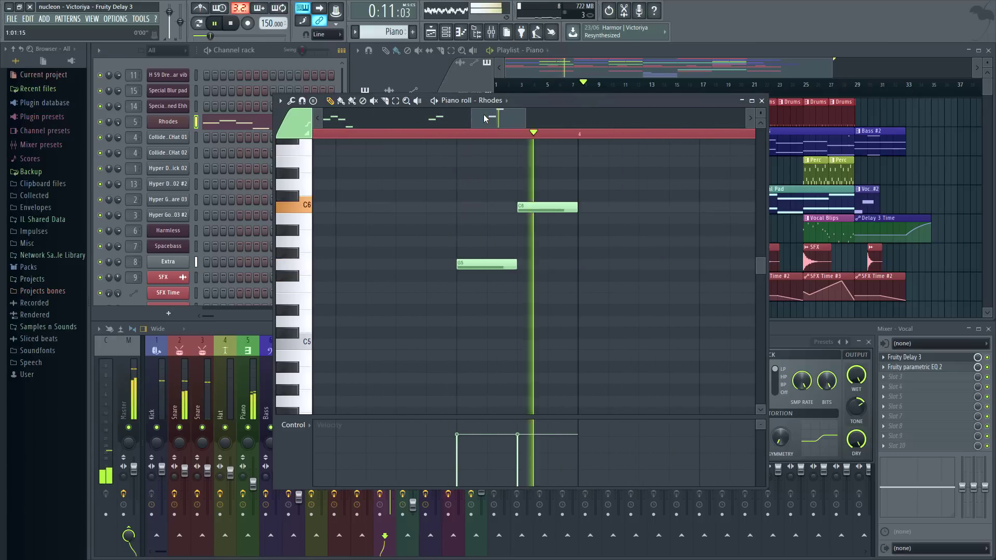
click(762, 101)
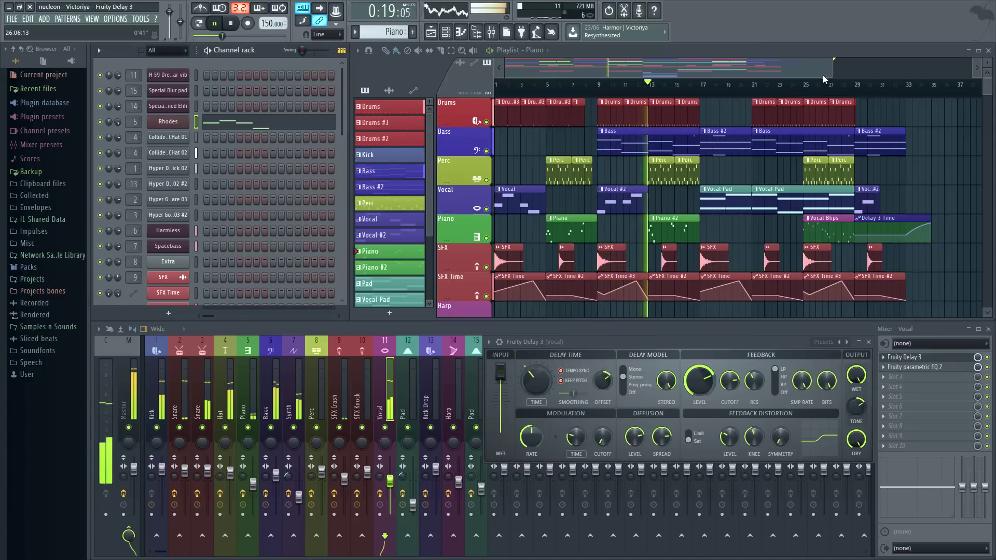
- Turn on continuous scrolling so the Playlist view follows song playback
drag(832, 69, 648, 69)
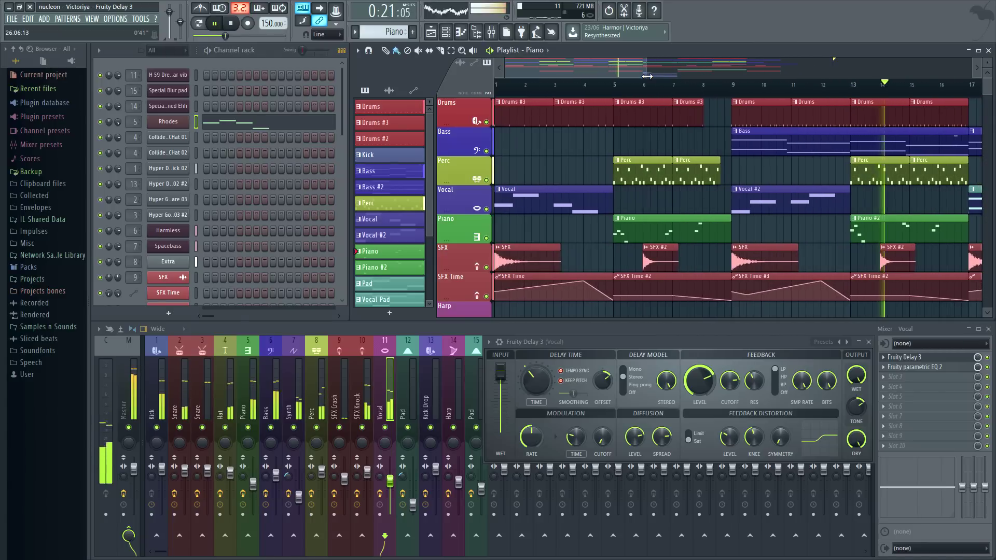
drag(568, 67, 614, 69)
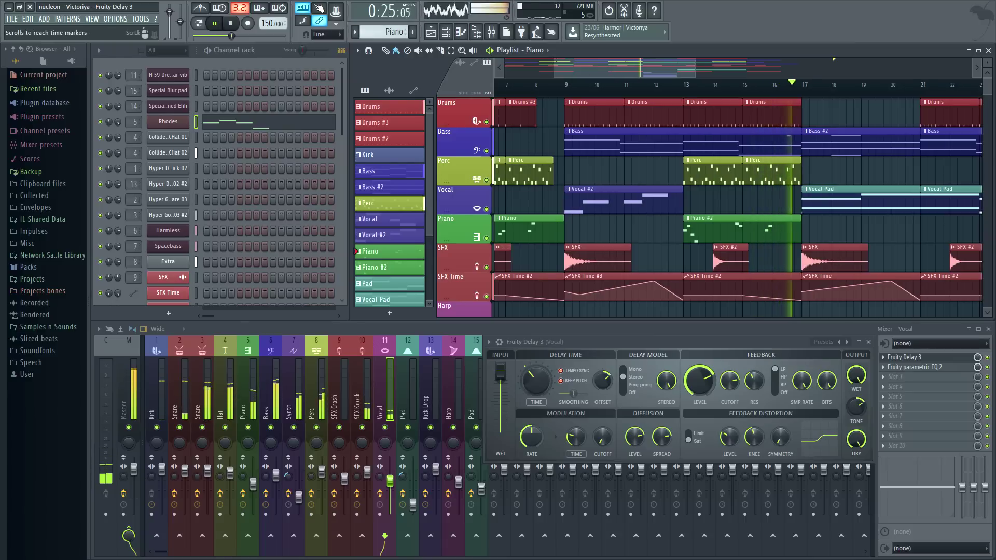
click(320, 8)
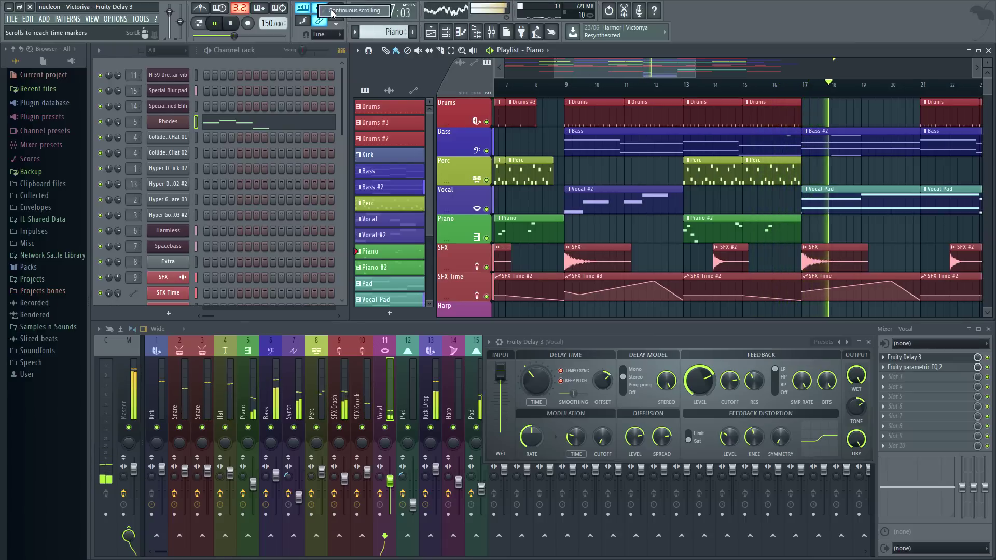